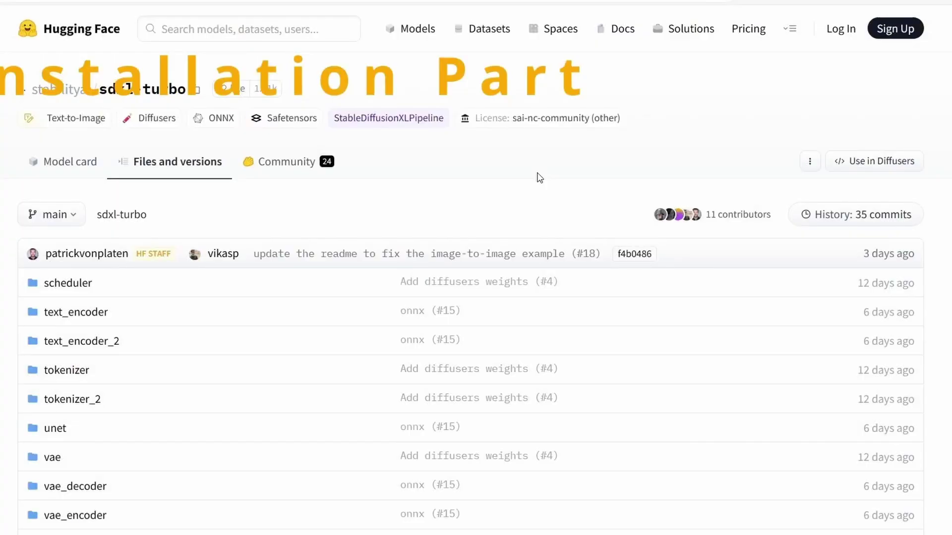
- Look through the sdxl-turbo repository's file list, including the full and fp16 safetensors checkpoints
scroll(540, 178, down, 3)
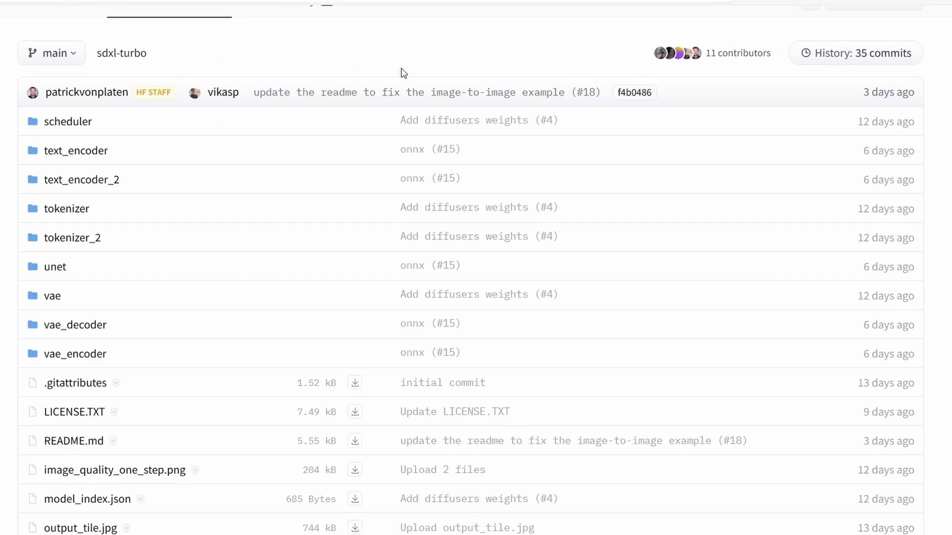
scroll(234, 255, down, 3)
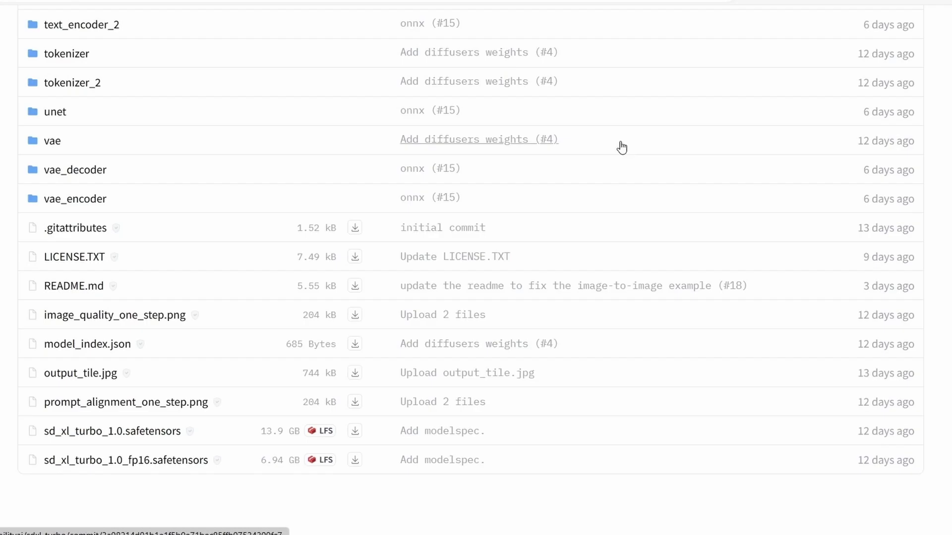
scroll(737, 75, up, 3)
scroll(737, 74, up, 3)
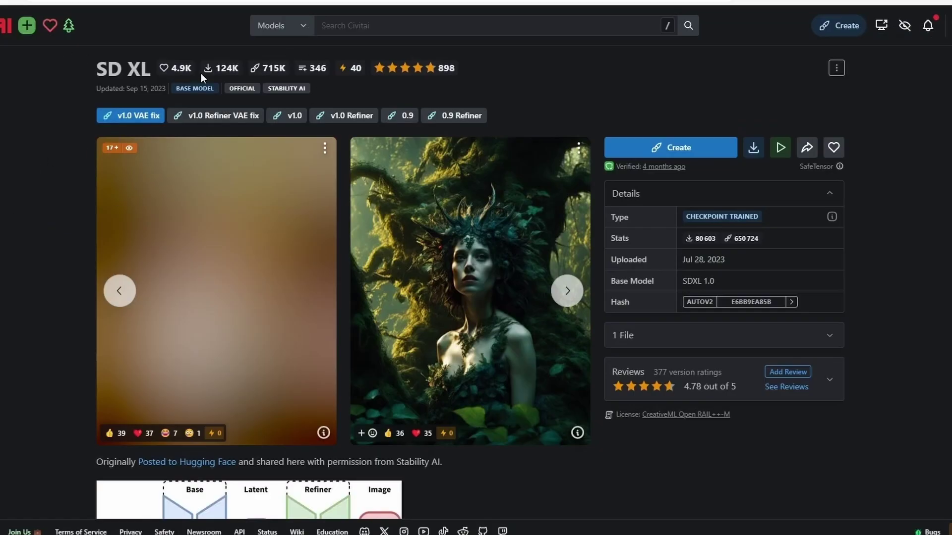
- Download the SafeTensor model file for the v1.0 Refiner version of SD XL from Civitai
click(353, 117)
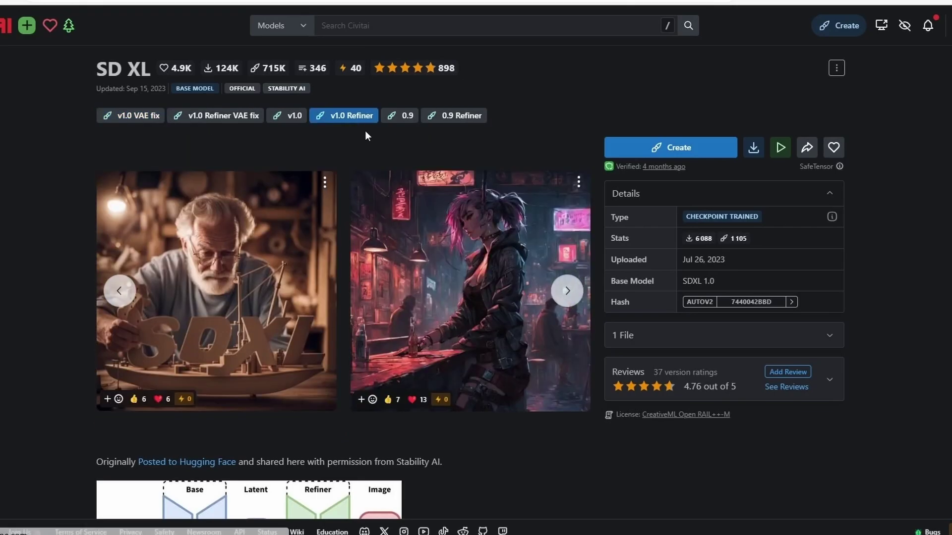
click(754, 155)
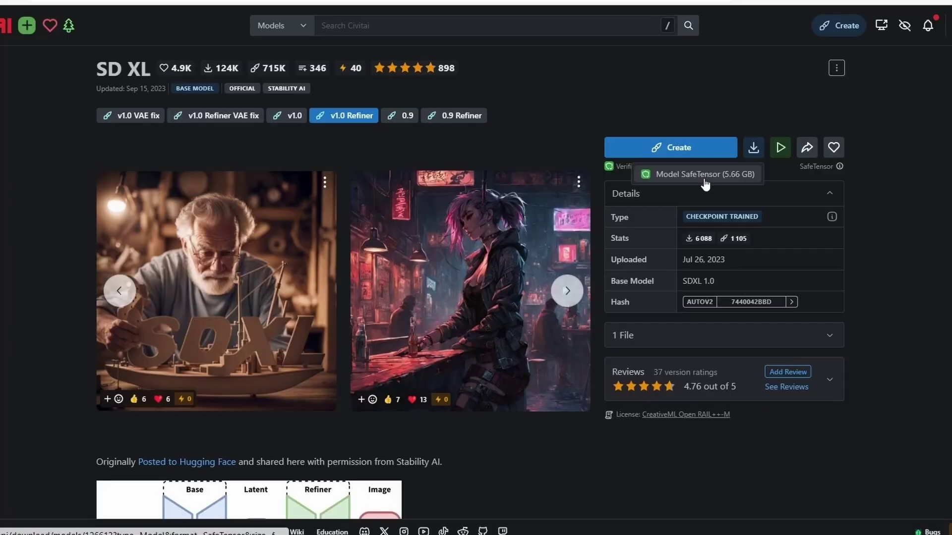
click(704, 174)
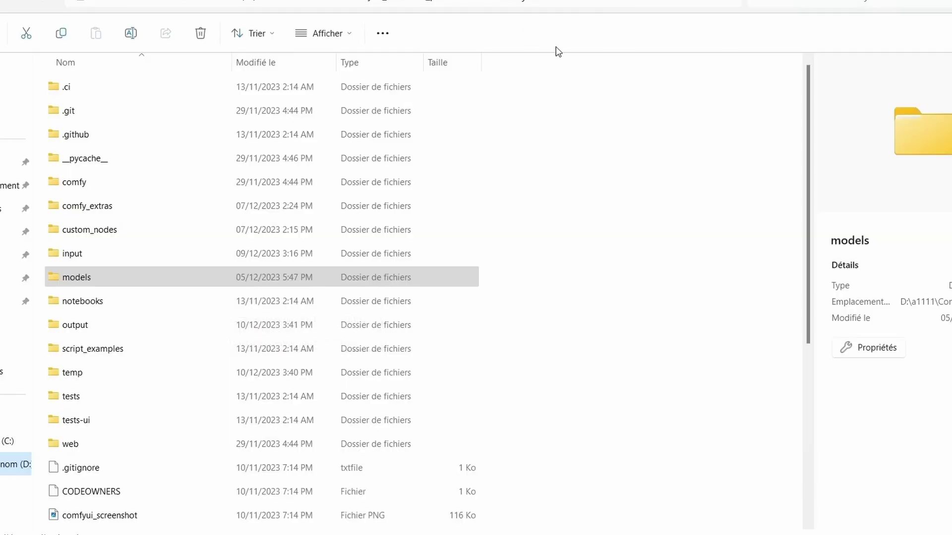
- Open the checkpoints folder inside ComfyUI's models folder to check the model files, then return to the ComfyUI workspace
double_click(130, 279)
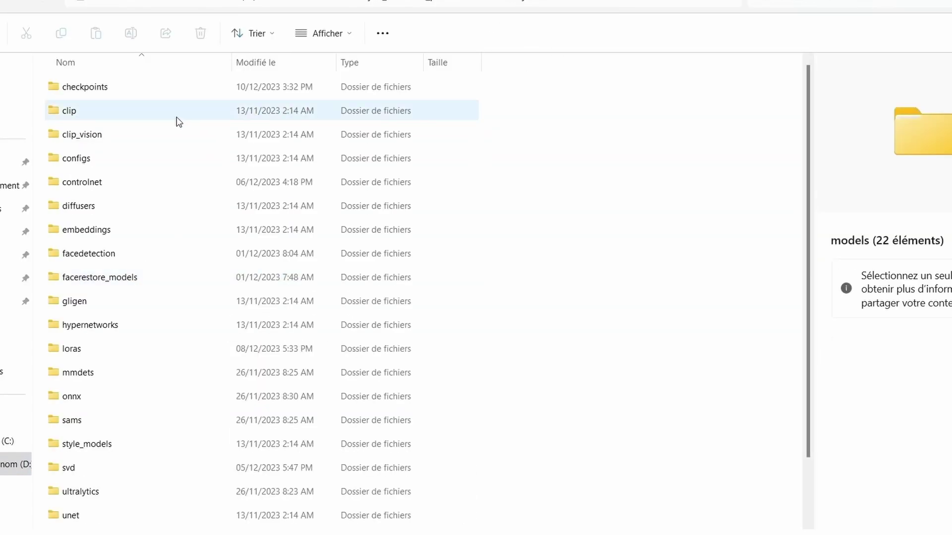
double_click(144, 90)
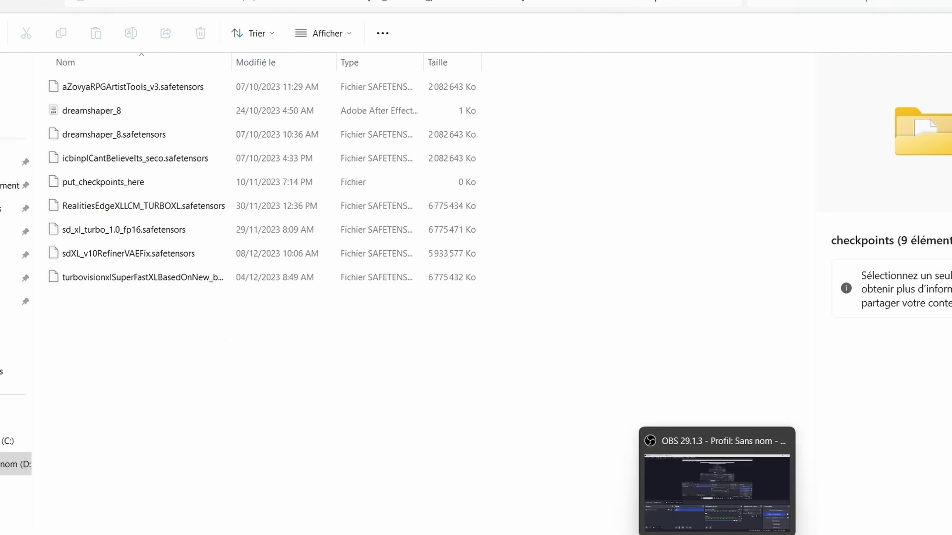
click(716, 515)
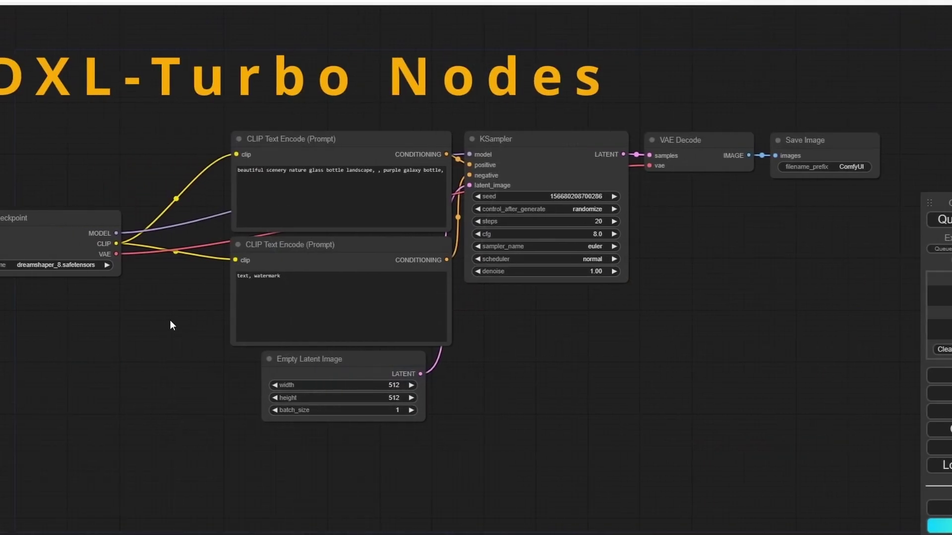
- Set the Load Checkpoint node's model to sd_xl_turbo_1.0_fp16.safetensors
scroll(149, 331, up, 2)
drag(96, 325, 237, 365)
scroll(198, 332, up, 3)
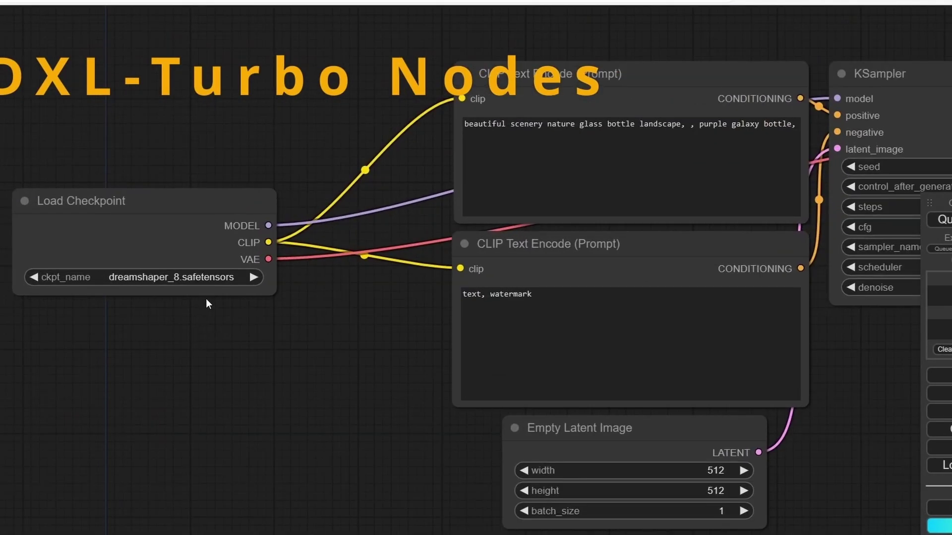
click(238, 277)
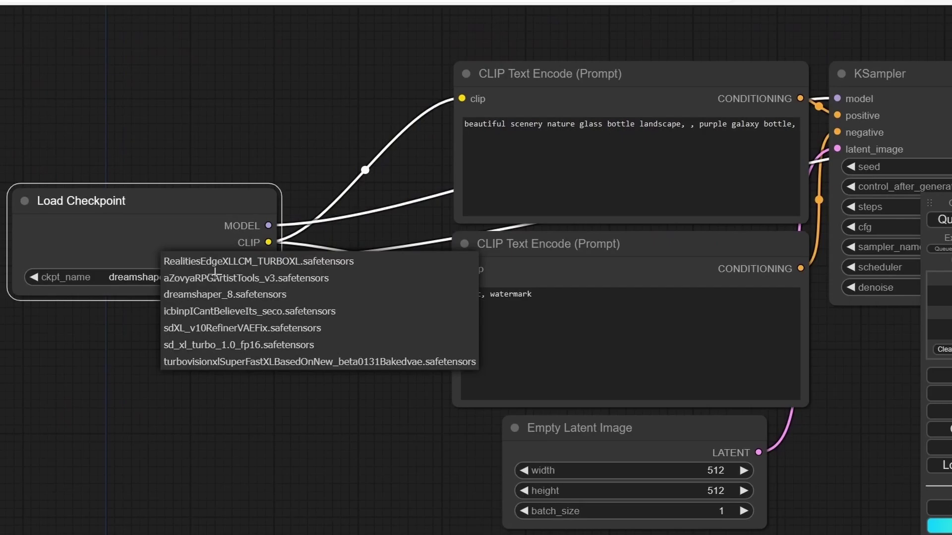
click(247, 346)
- Add an SDTurboScheduler node, connect the checkpoint's MODEL output to it, and place it above the prompt nodes
scroll(255, 327, down, 4)
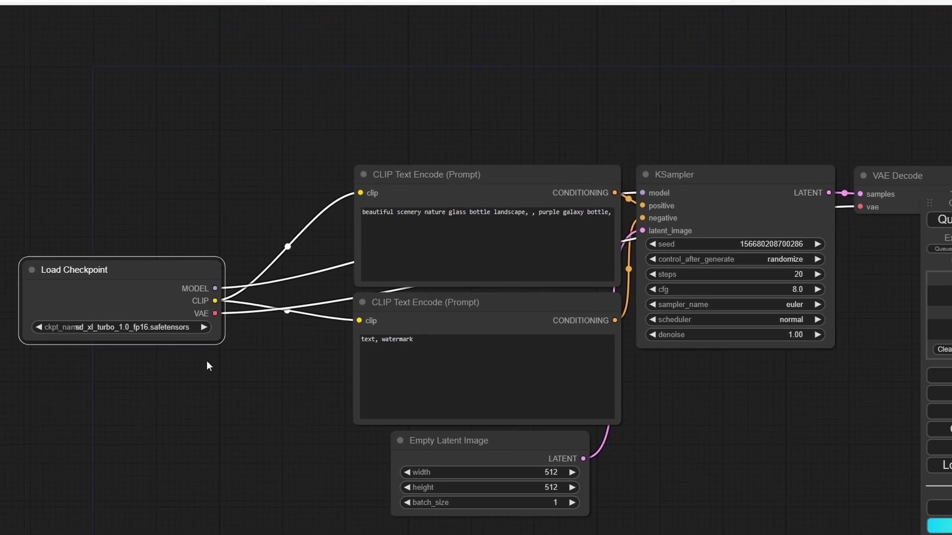
drag(188, 287, 150, 277)
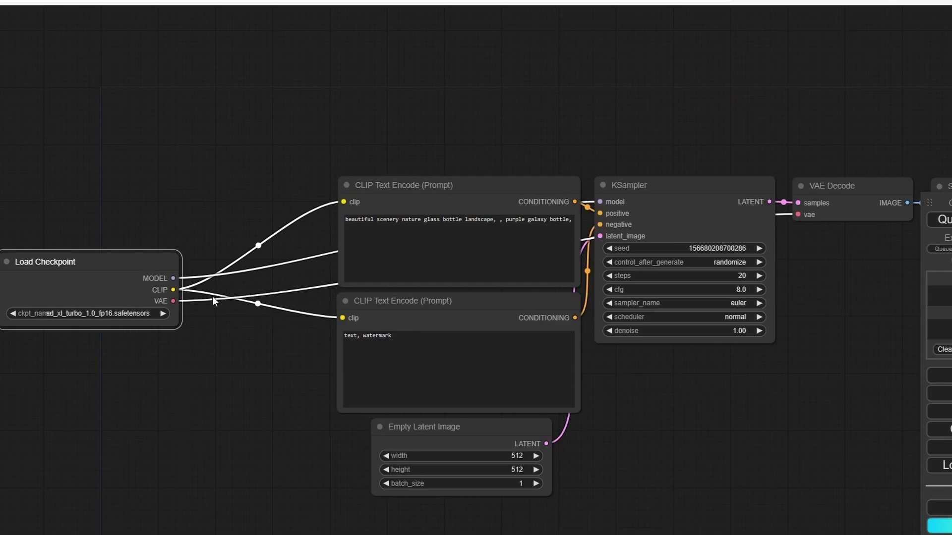
double_click(221, 197)
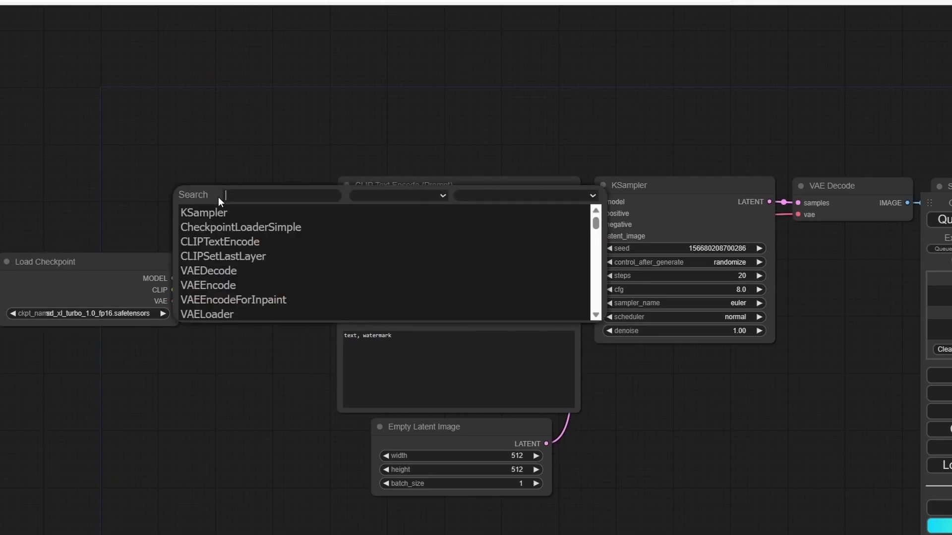
text(sdtu)
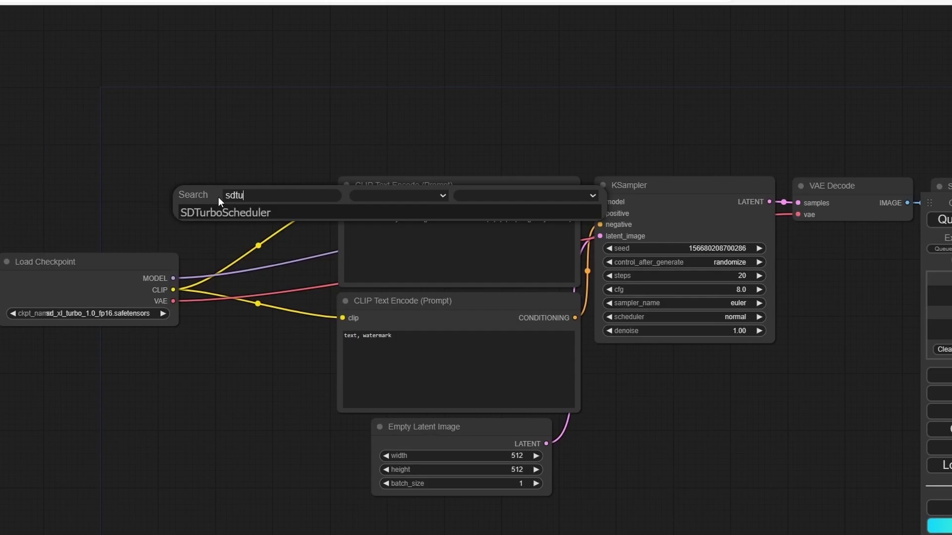
click(223, 212)
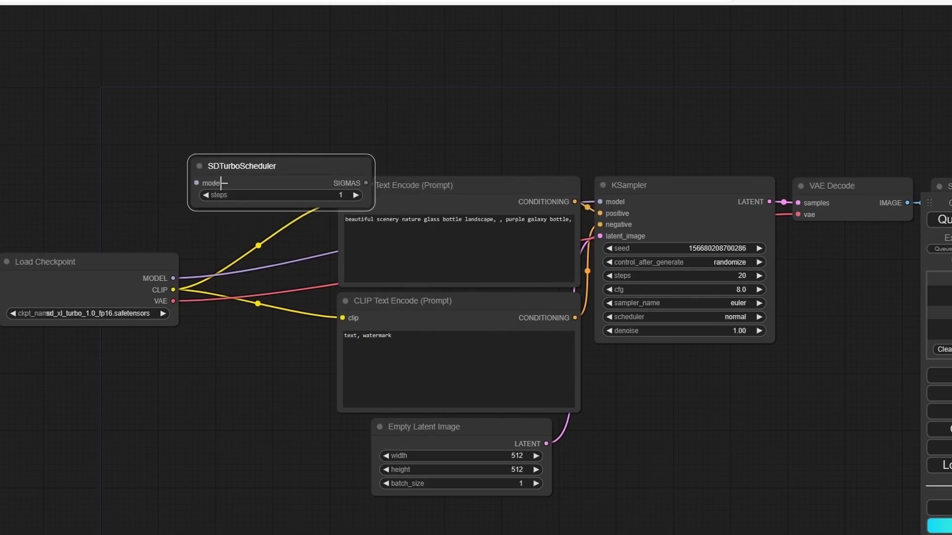
drag(75, 274, 6, 265)
drag(104, 269, 196, 184)
drag(248, 166, 192, 120)
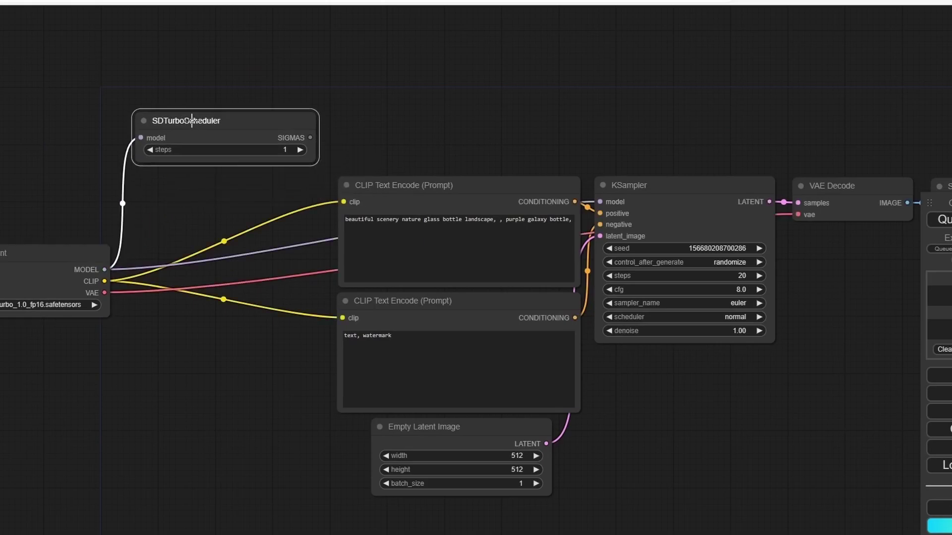
- Create a SamplerCustom node from the scheduler's SIGMAS output and delete the KSampler node
drag(310, 137, 552, 106)
click(597, 147)
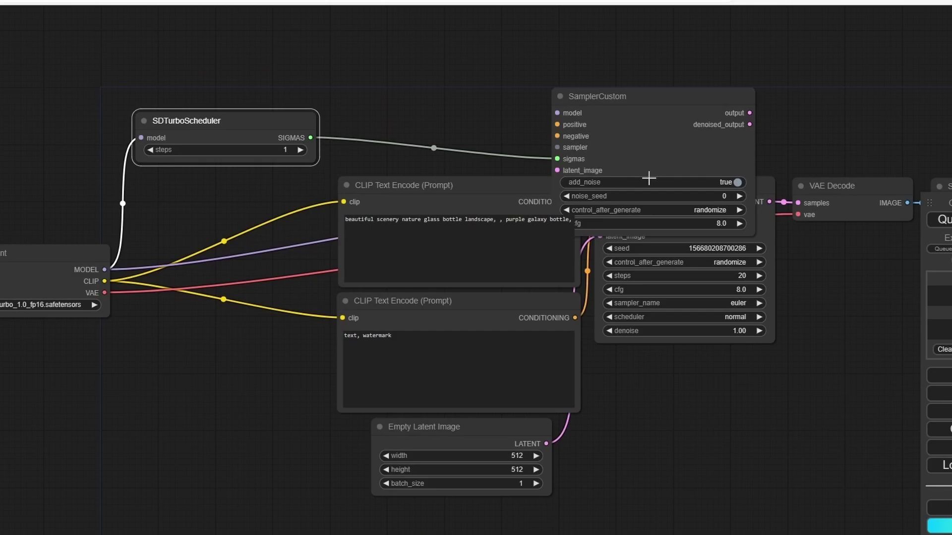
drag(691, 99, 675, 41)
drag(714, 204, 715, 276)
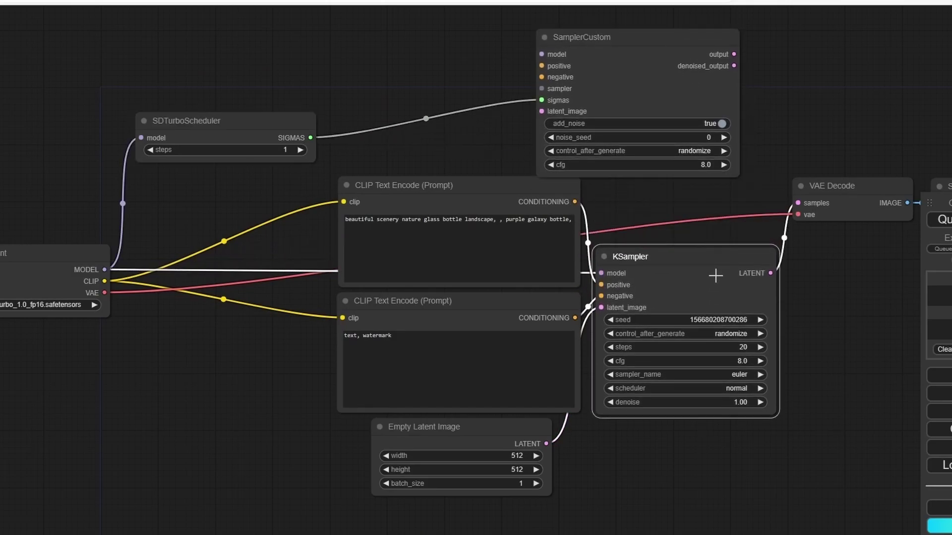
key(Delete)
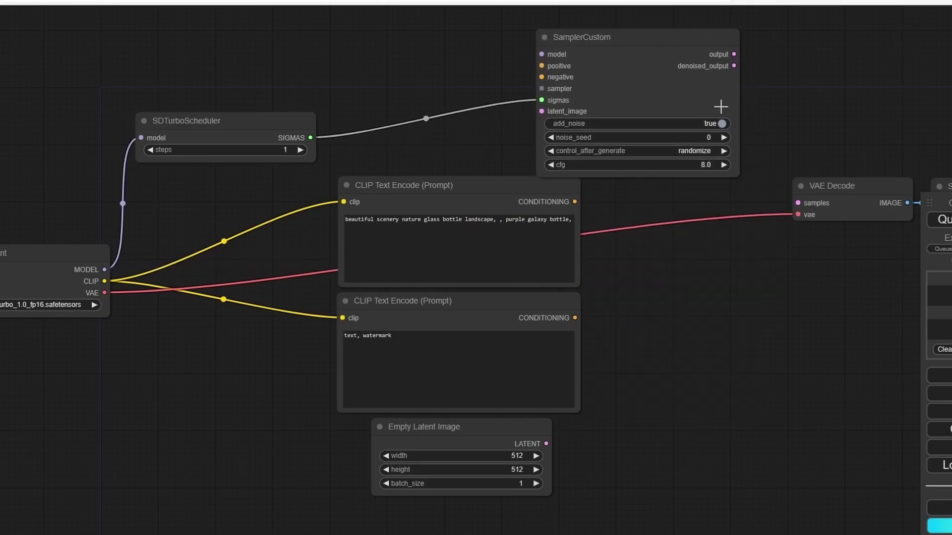
- Connect SamplerCustom's output to VAE Decode's samples, and wire the two prompt nodes into its positive and negative inputs
drag(733, 54, 798, 203)
drag(638, 45, 728, 145)
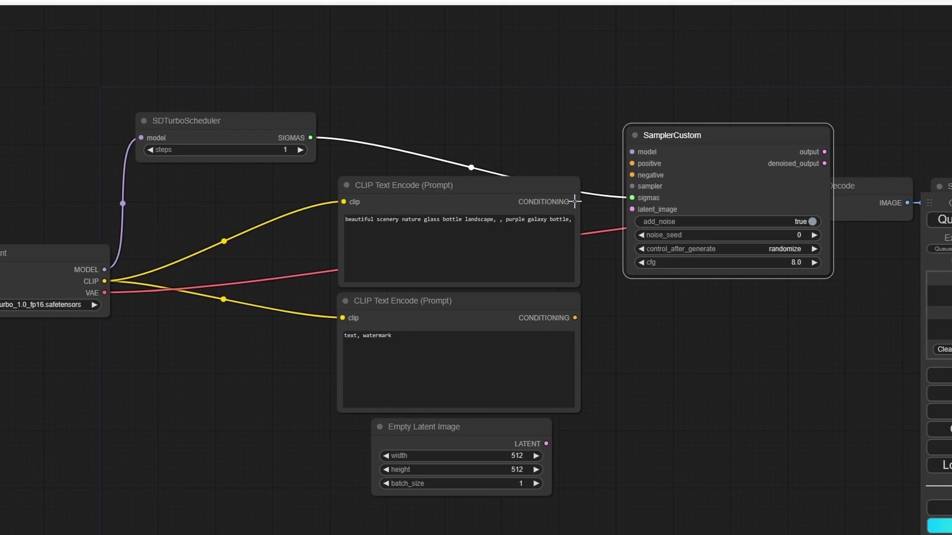
drag(575, 202, 632, 163)
drag(575, 317, 632, 175)
- Move both prompt nodes away from SamplerCustom, and connect the checkpoint's MODEL and the empty latent to its model and latent_image inputs
drag(460, 202, 357, 202)
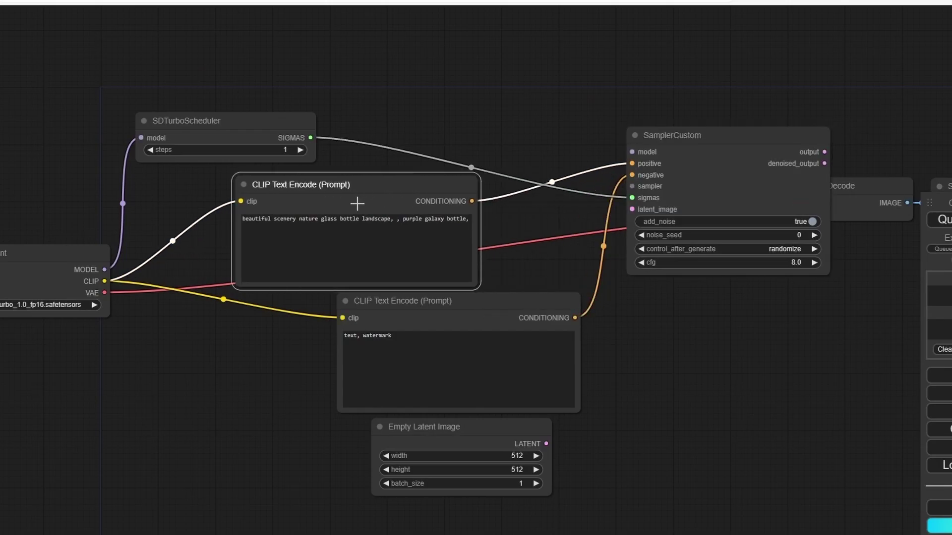
click(452, 321)
drag(452, 322, 368, 342)
drag(82, 265, 639, 153)
drag(632, 209, 548, 444)
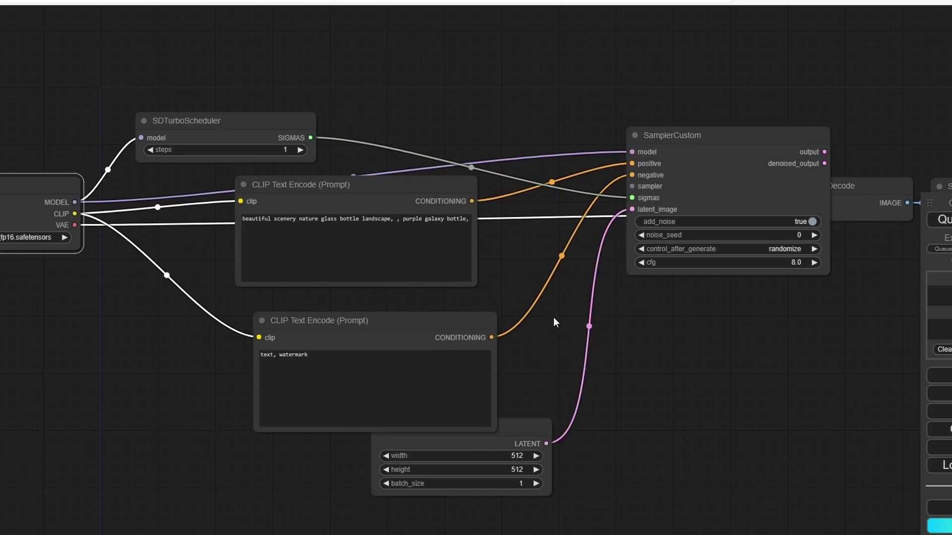
- Create a SamplerDPMPP_2M_SDE node from SamplerCustom's sampler input and place it above the positive prompt node
drag(555, 320, 558, 368)
drag(635, 235, 478, 144)
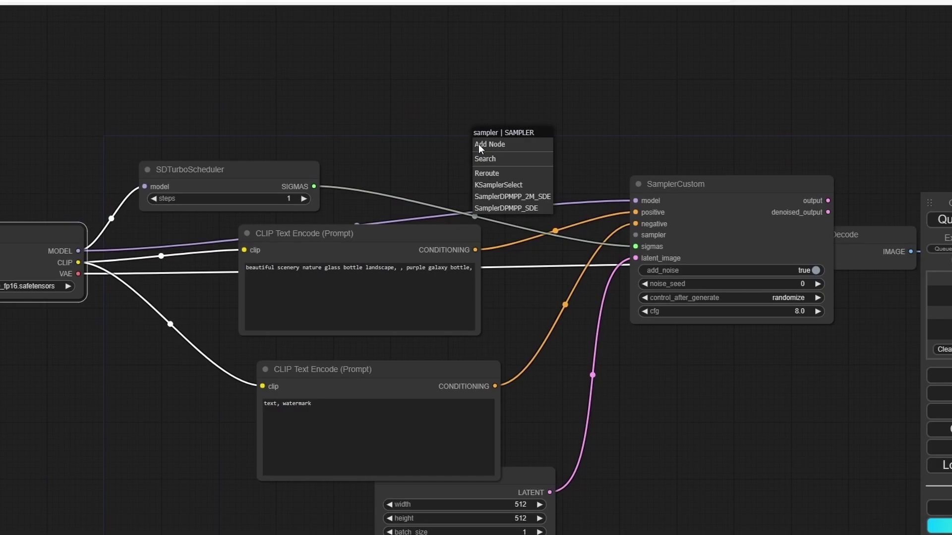
click(527, 199)
drag(567, 132, 374, 90)
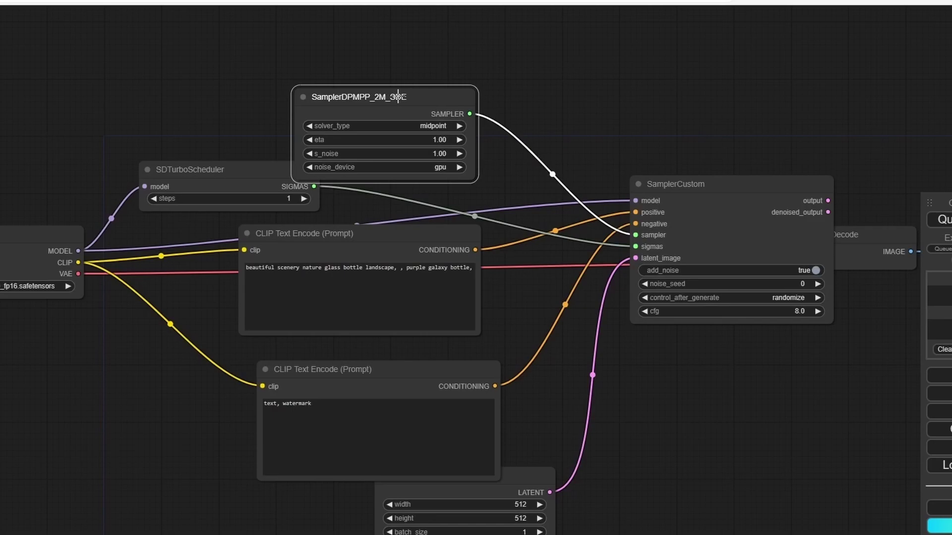
- Move the Save Image and VAE Decode nodes clear of SamplerCustom so they no longer overlap
drag(709, 130, 520, 111)
drag(697, 213, 791, 204)
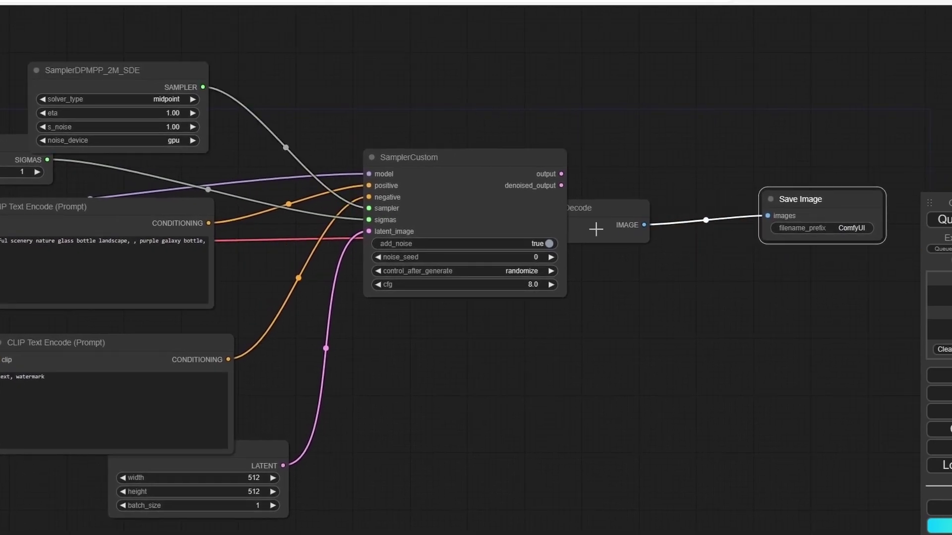
drag(585, 218, 655, 219)
drag(697, 273, 592, 283)
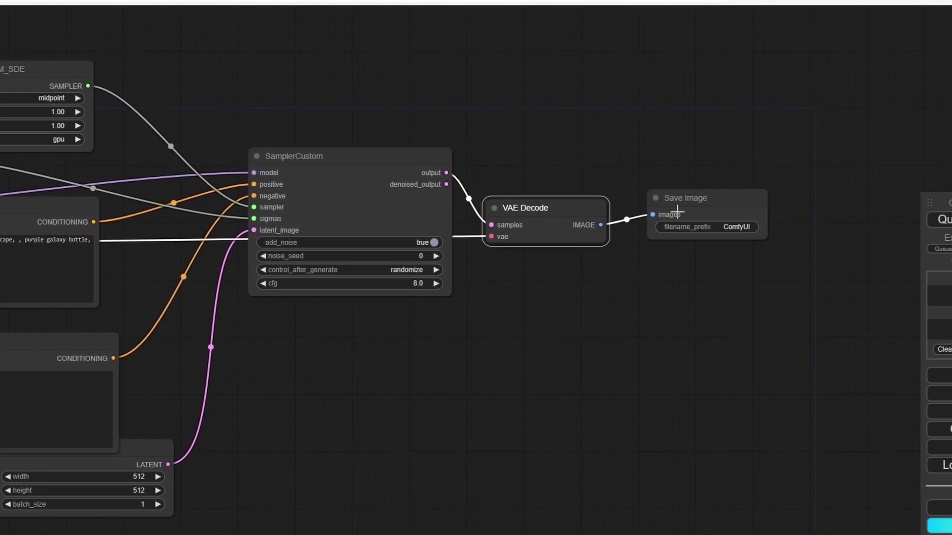
- Replace the Save Image node with a PreviewImage node fed by VAE Decode's IMAGE output, placed just below VAE Decode
click(707, 210)
key(Delete)
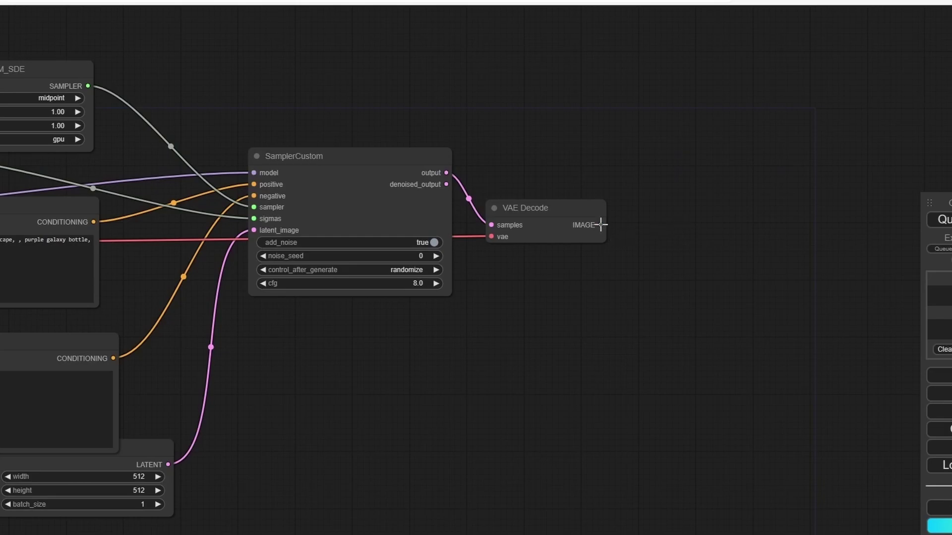
drag(601, 225, 567, 276)
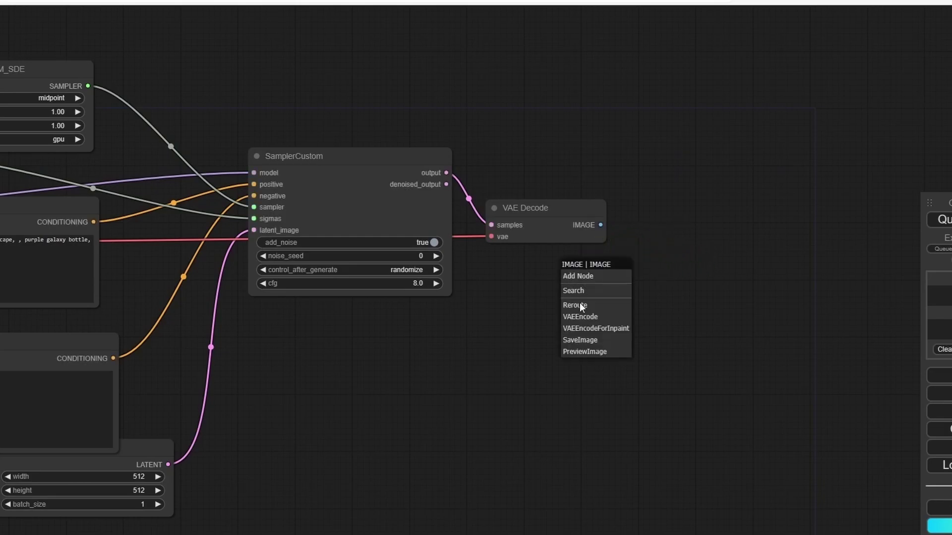
click(593, 351)
drag(628, 276, 544, 292)
scroll(516, 308, down, 3)
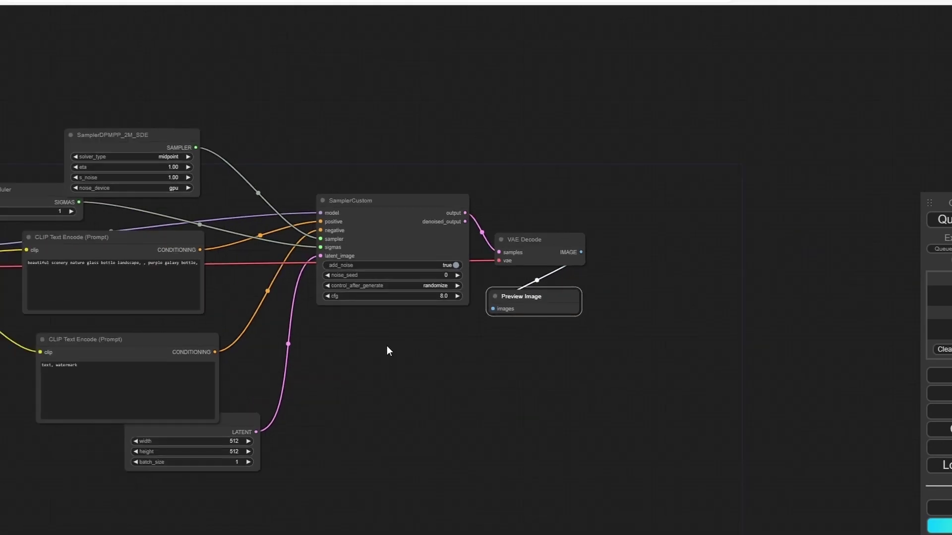
drag(387, 346, 546, 348)
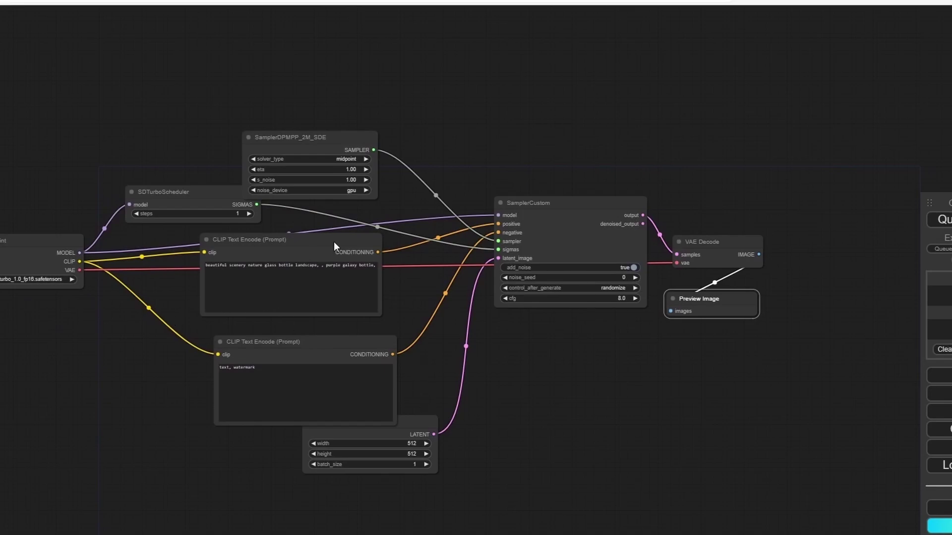
click(426, 140)
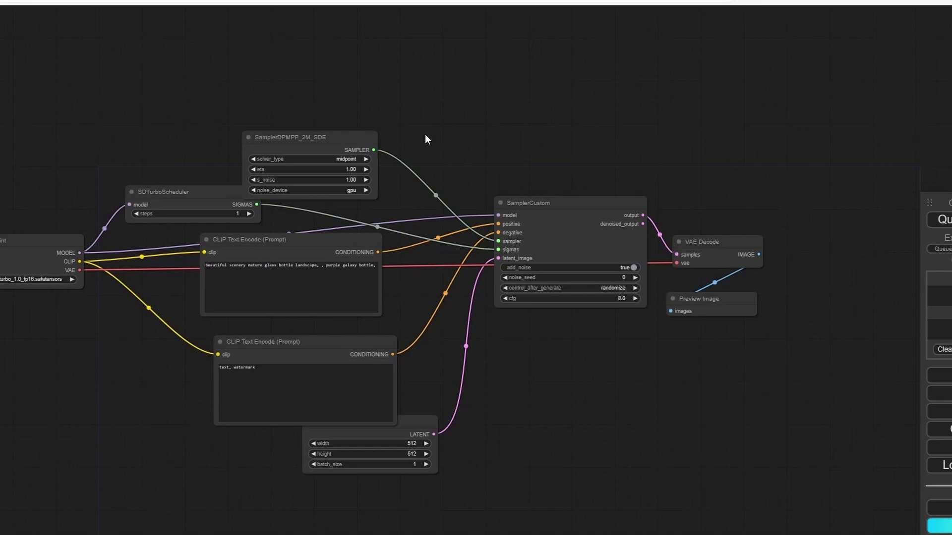
right_click(186, 142)
click(198, 154)
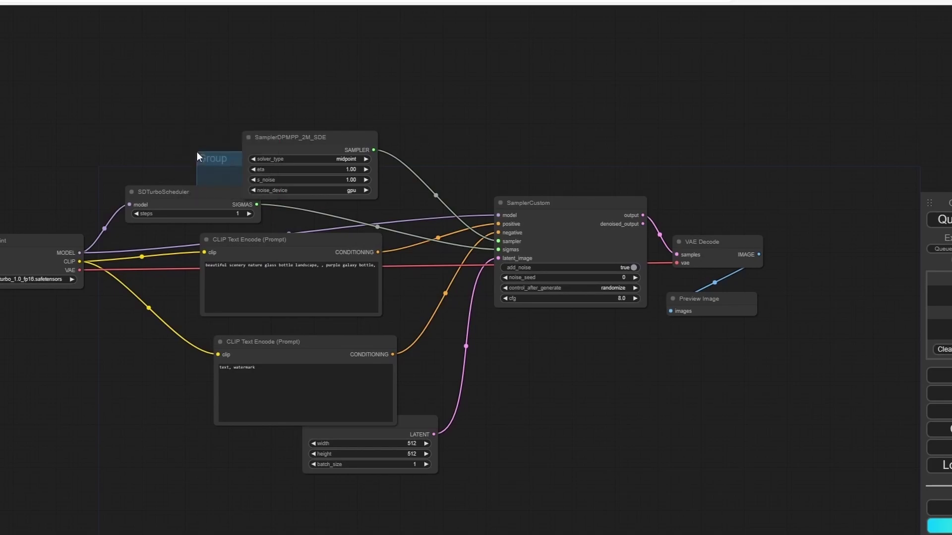
mouse_move(197, 152)
mouse_down()
mouse_move(161, 148)
mouse_move(188, 155)
mouse_up()
key(ctrl+z)
key(ctrl+z)
- Add a group and resize it to enclose the scheduler, sampler, prompt, latent, decode and preview nodes
right_click(114, 140)
click(133, 145)
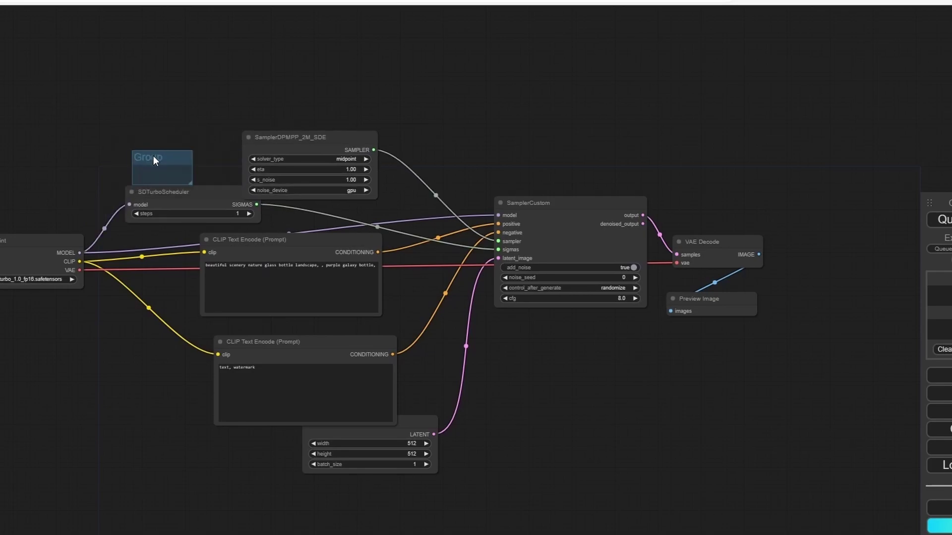
drag(153, 155, 796, 483)
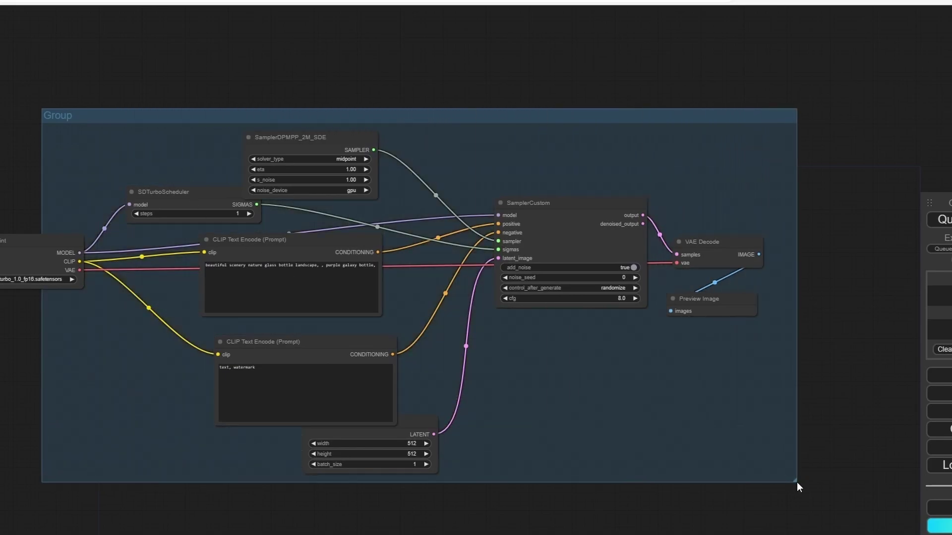
- Fit the group to its nodes and set its title to "sdxl turbo"
right_click(562, 391)
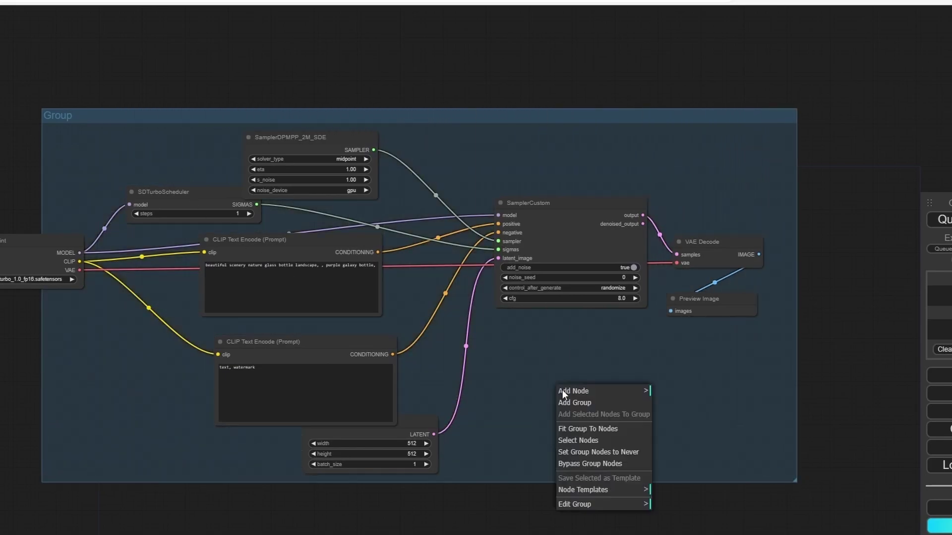
click(593, 429)
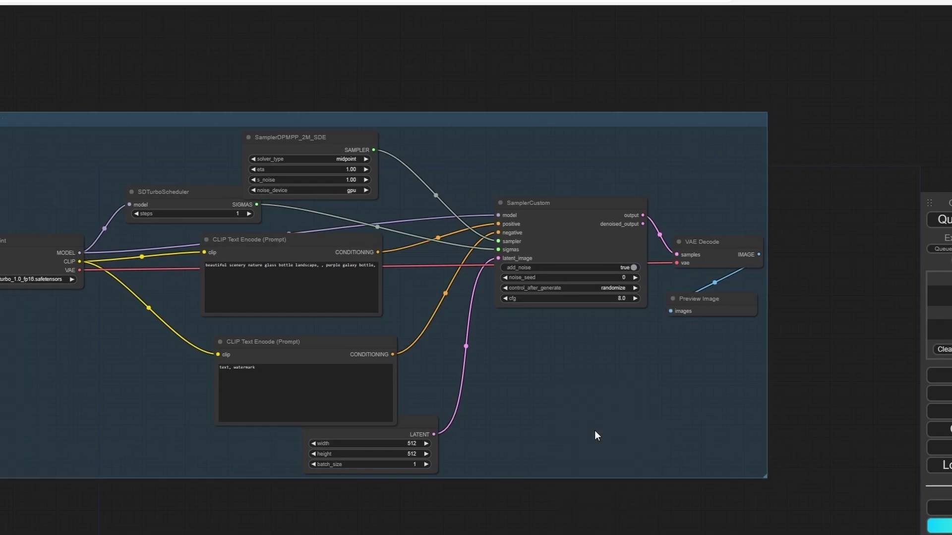
right_click(46, 131)
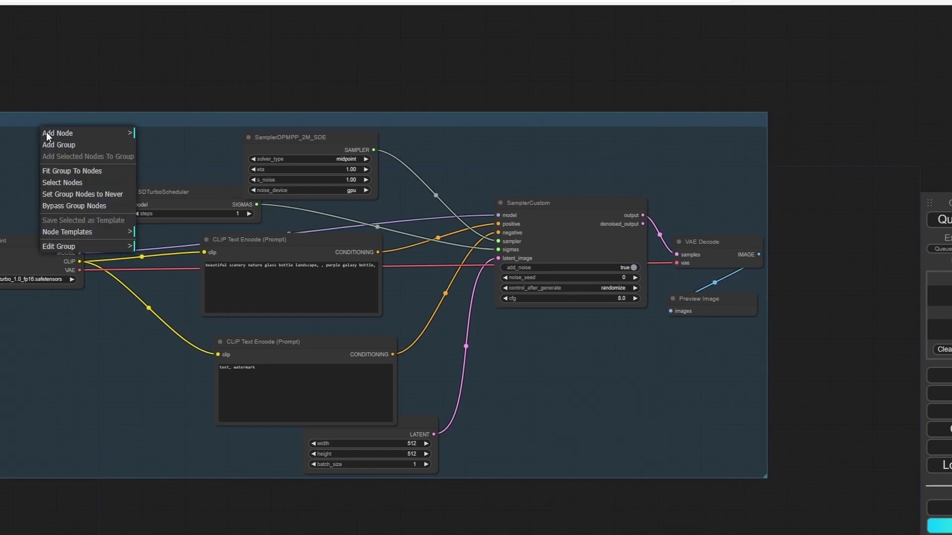
click(99, 253)
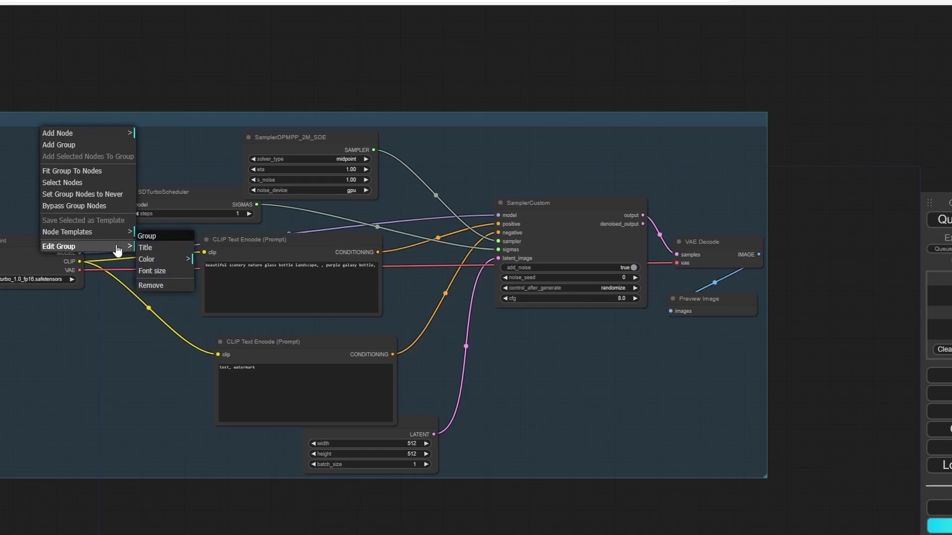
click(151, 249)
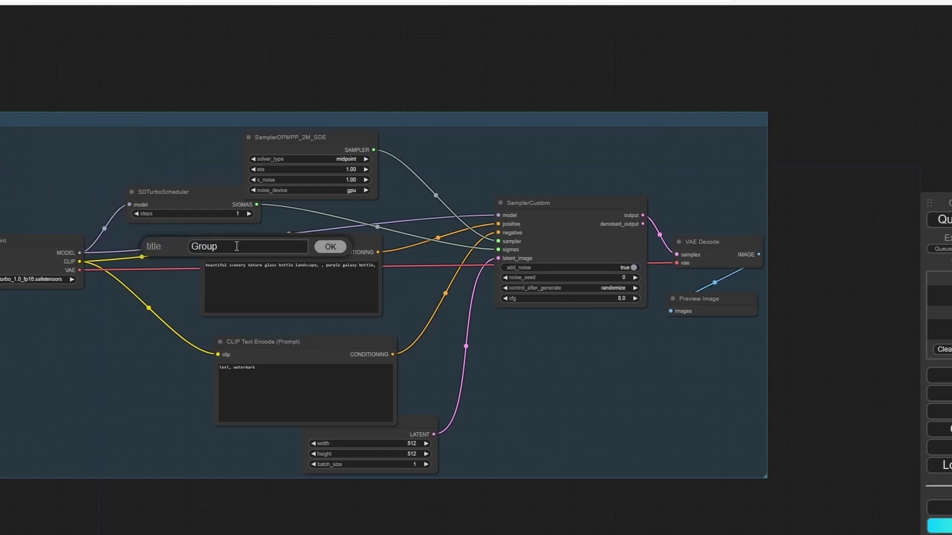
drag(236, 246, 174, 244)
text(sdxl turbo)
key(Return)
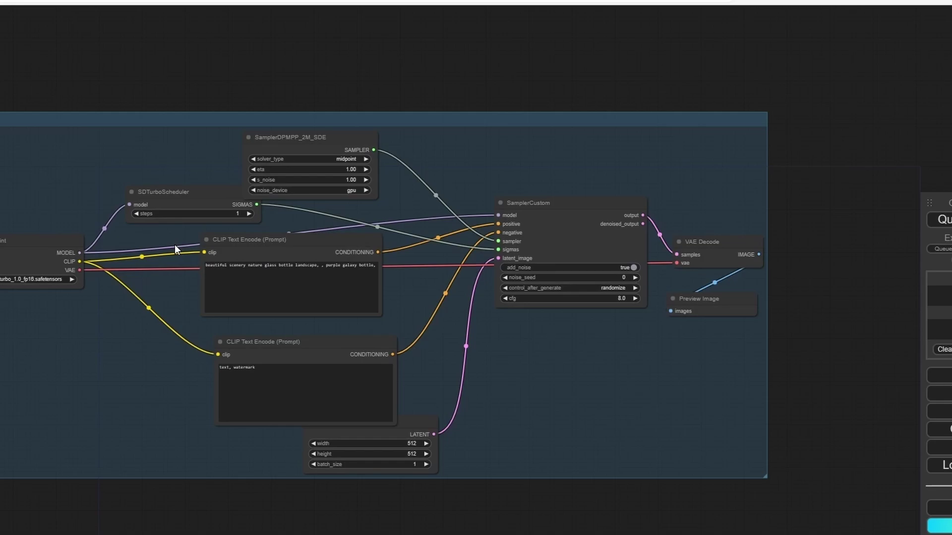
- Add a Load Checkpoint node above the sdxl turbo group and set its checkpoint to sdXL_v10RefinerVAEFix.safetensors
drag(302, 84, 382, 165)
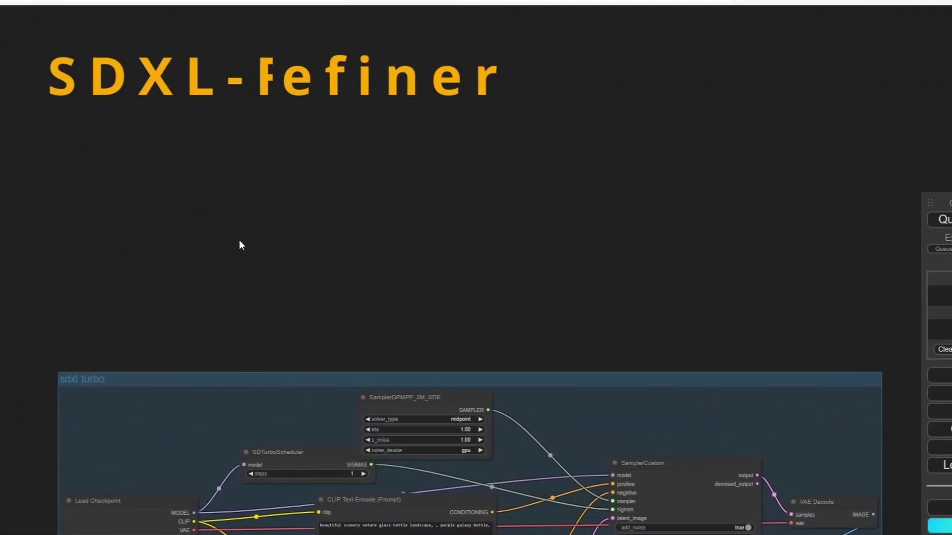
double_click(243, 246)
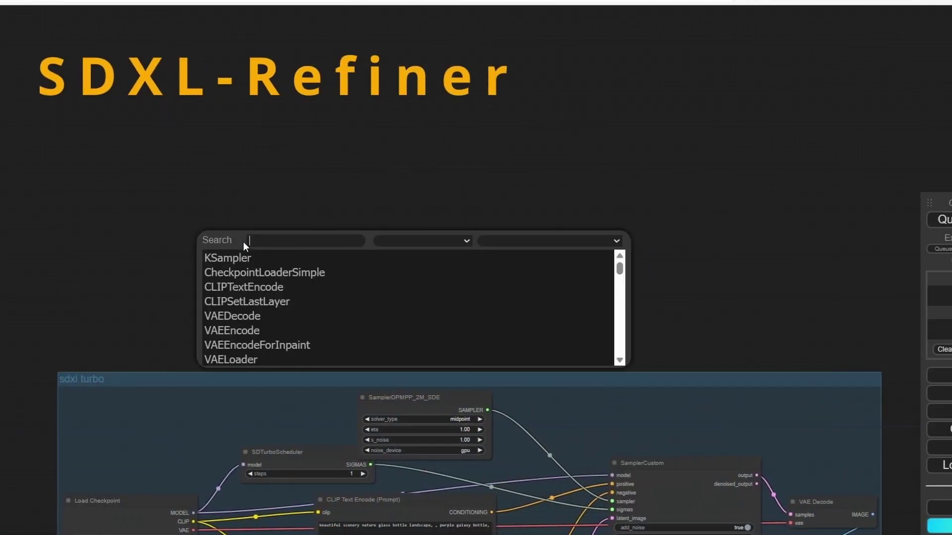
text(checkl)
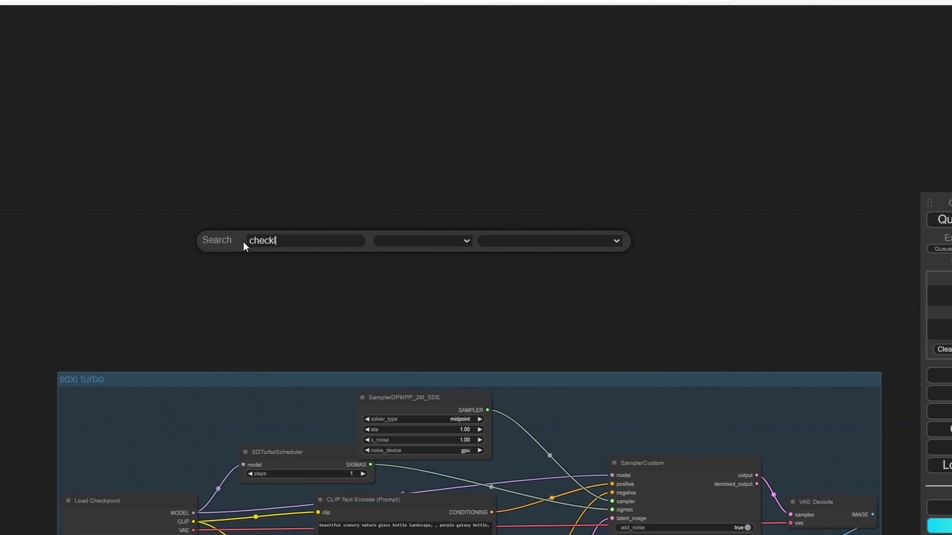
key(BackSpace)
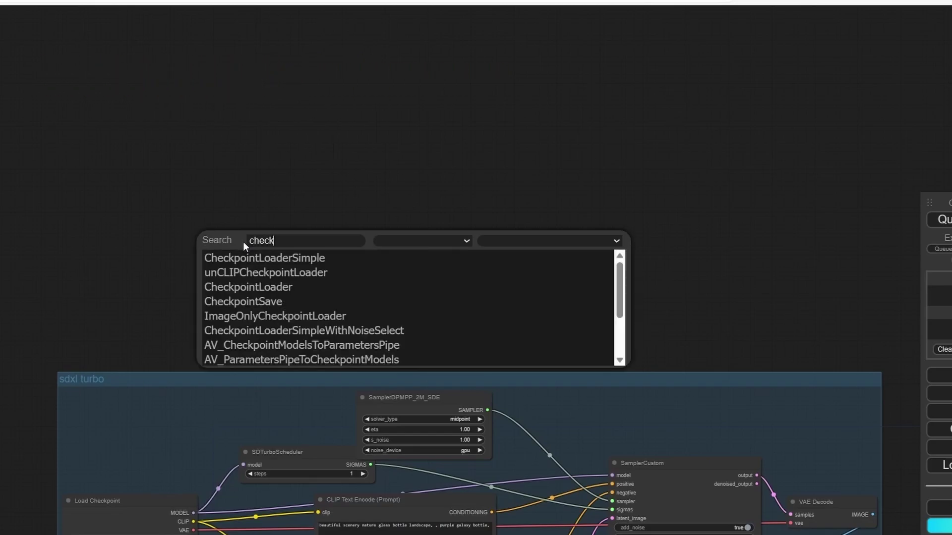
click(274, 258)
drag(303, 255, 235, 297)
scroll(235, 297, up, 3)
click(294, 323)
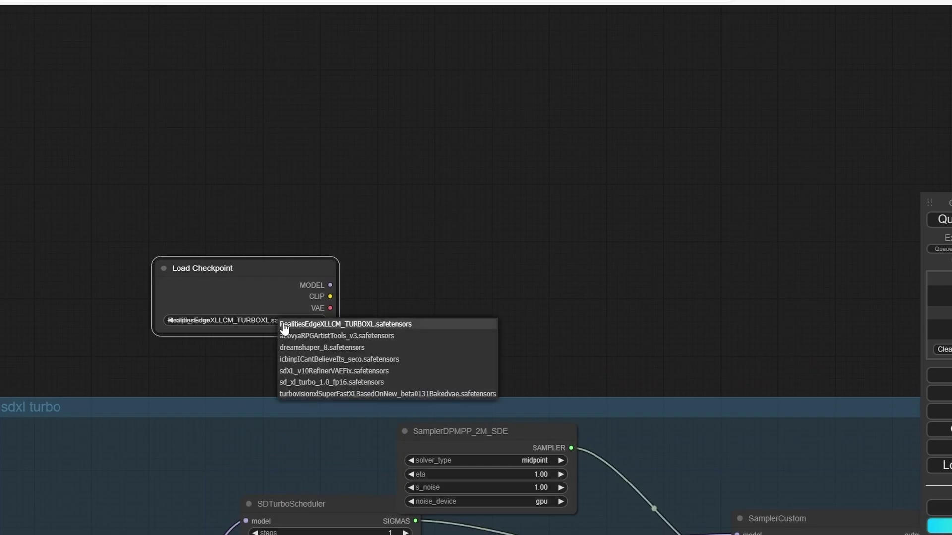
click(318, 371)
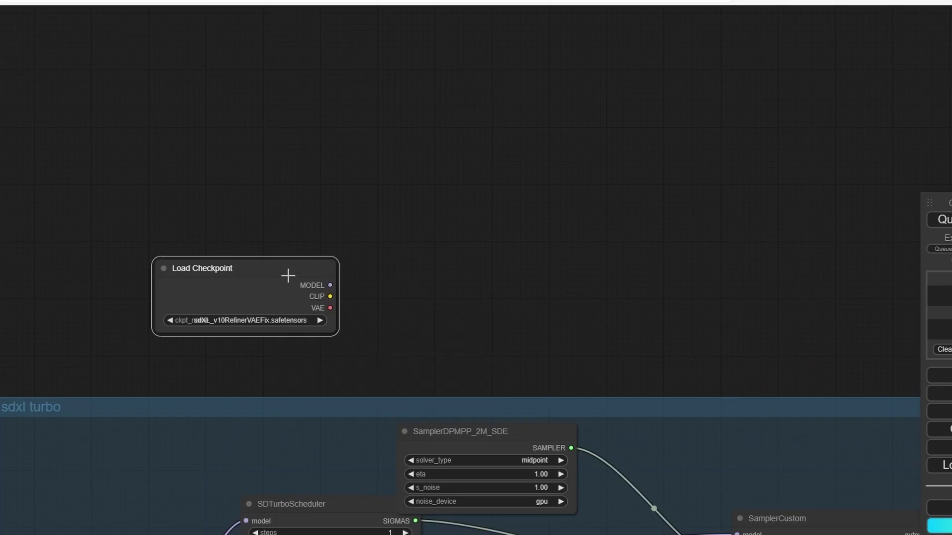
drag(283, 275, 207, 169)
scroll(361, 244, down, 5)
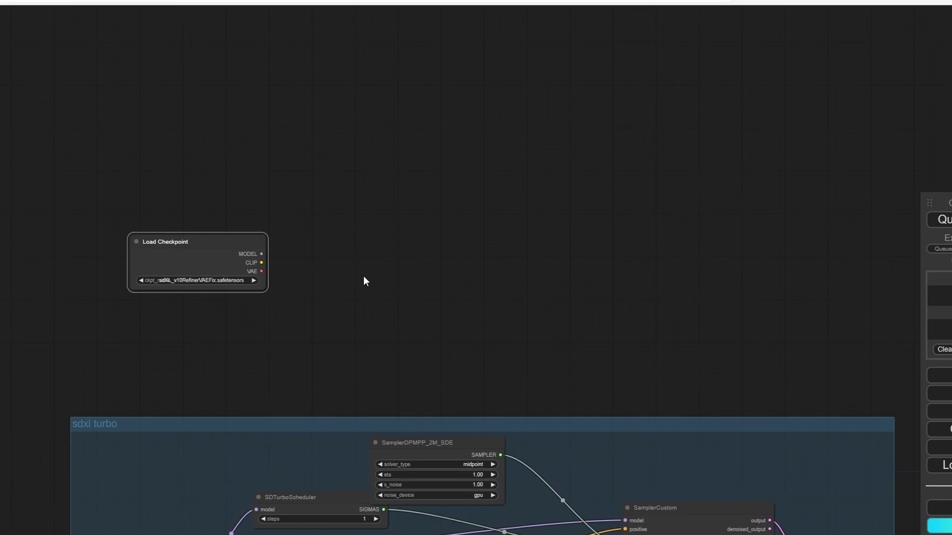
- Add a CLIPTextEncodeSDXL node beside the refiner's Load Checkpoint node
double_click(386, 267)
text(cl)
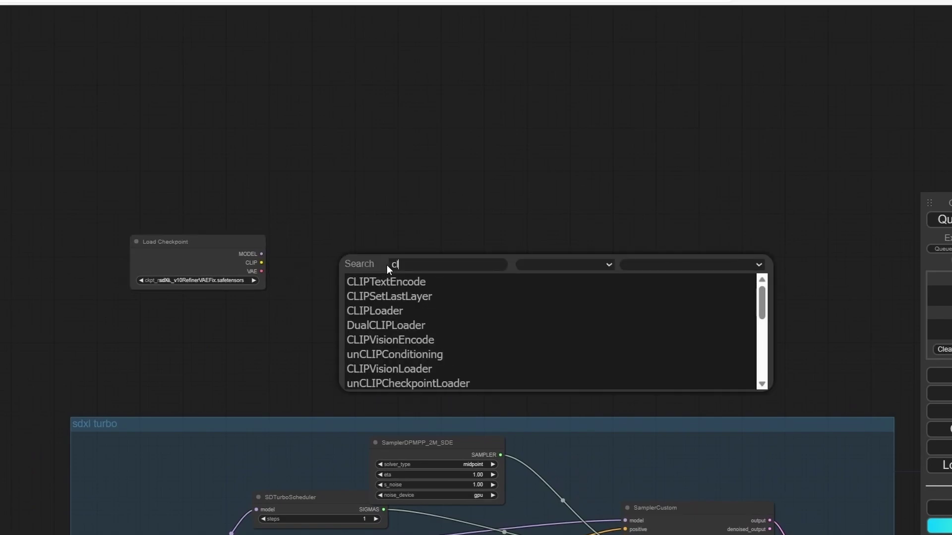
text(ipte)
click(427, 312)
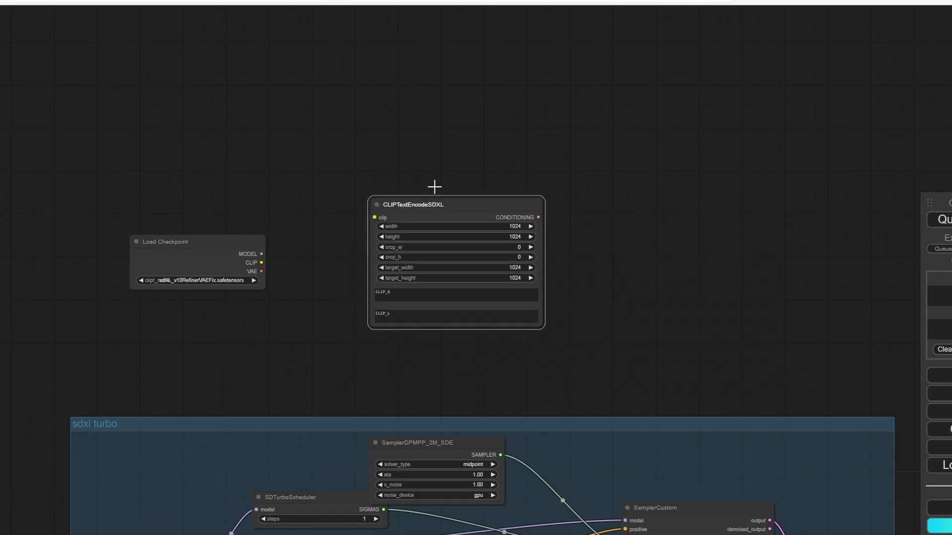
- Add a KSampler (Advanced) node on the far side of the CLIPTextEncodeSDXL node
double_click(622, 251)
text(ksm)
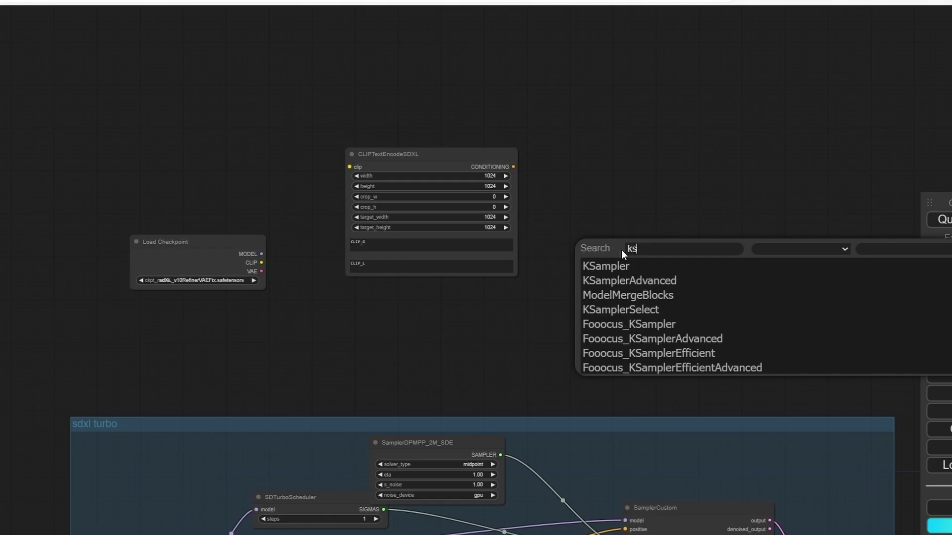
click(671, 278)
- Duplicate the CLIPTextEncodeSDXL node and place the copy directly below the original
scroll(504, 205, up, 2)
click(480, 153)
scroll(447, 151, up, 2)
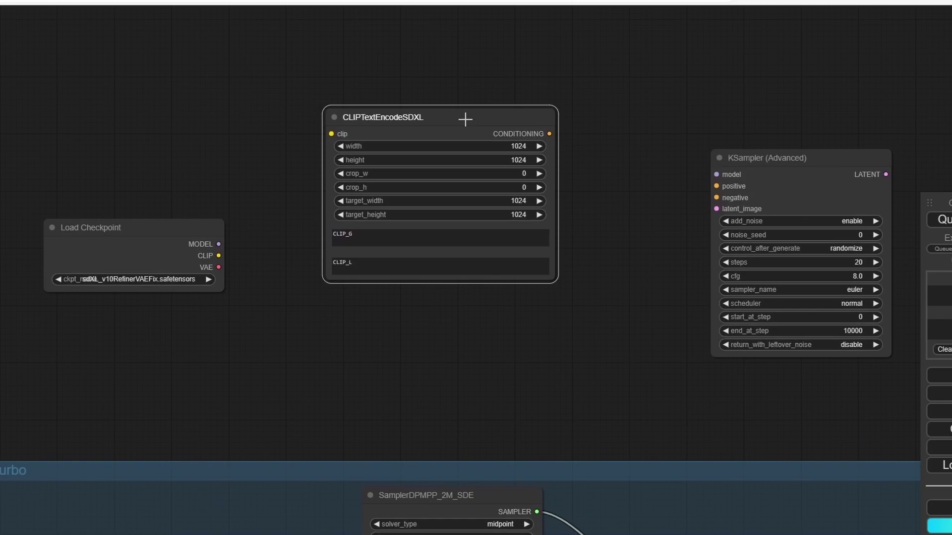
key(ctrl+c)
key(ctrl+v)
drag(523, 128, 404, 300)
- Connect the refiner checkpoint's CLIP to both CLIPTextEncodeSDXL nodes and their CONDITIONING outputs to KSampler (Advanced)'s positive and negative inputs
drag(549, 134, 719, 186)
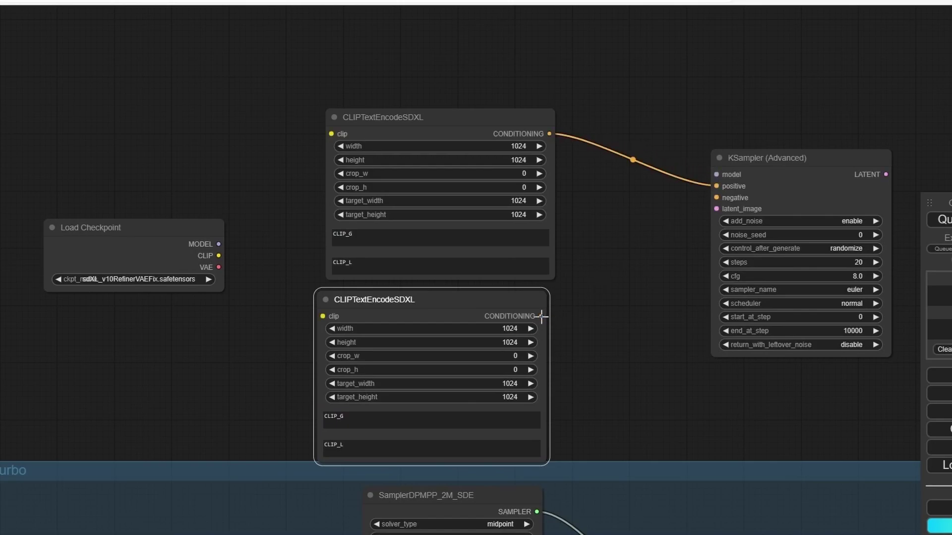
drag(542, 317, 717, 198)
drag(218, 256, 322, 316)
drag(183, 246, 70, 175)
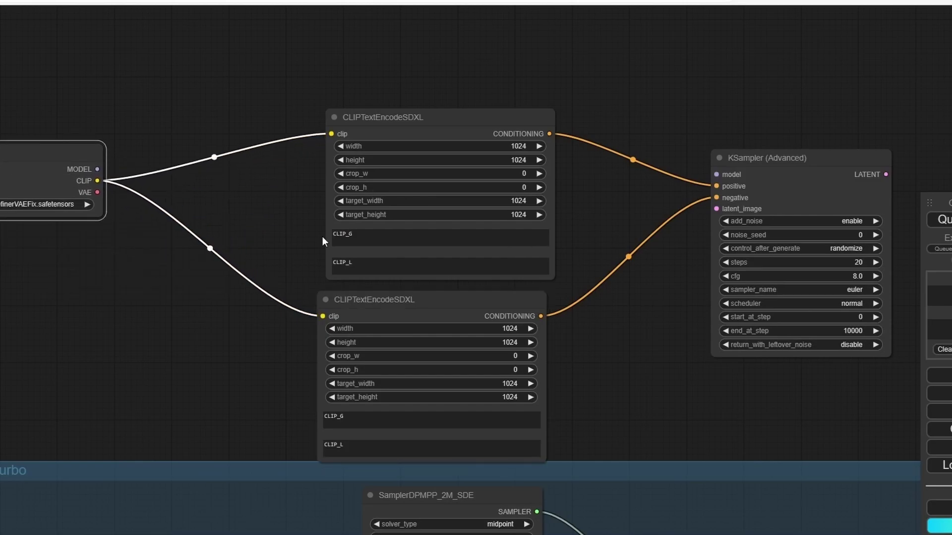
- Convert text_g and text_l on the upper CLIPTextEncodeSDXL node from text fields to inputs
scroll(322, 242, up, 1)
click(420, 104)
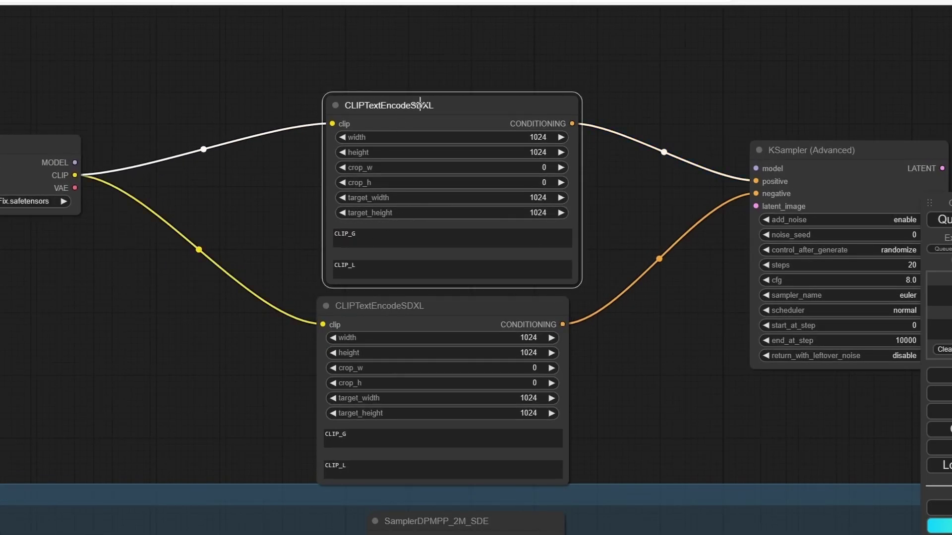
drag(500, 57, 486, 93)
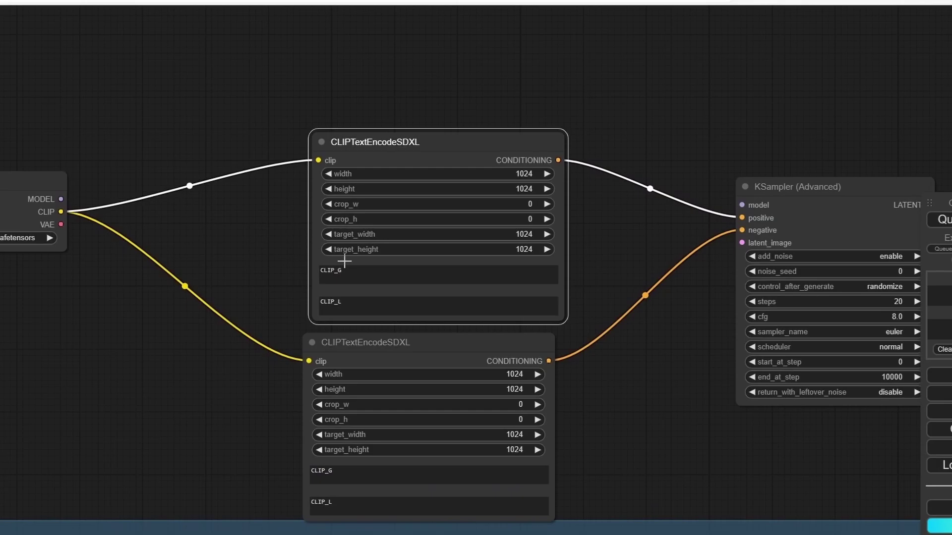
right_click(323, 256)
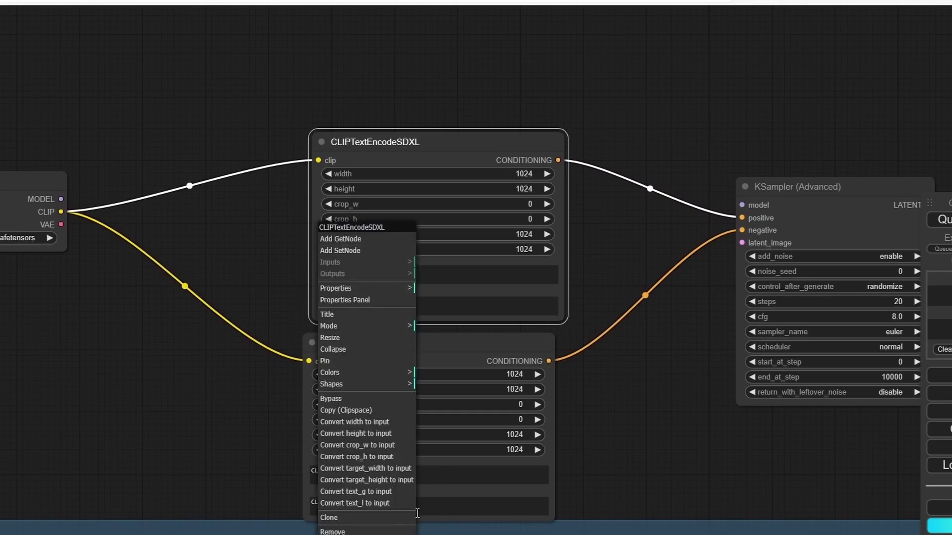
click(389, 493)
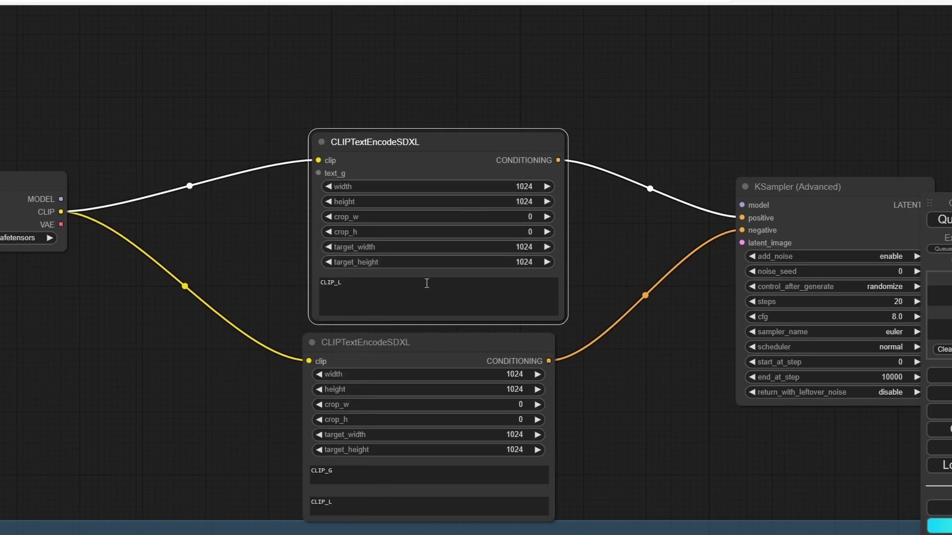
right_click(315, 272)
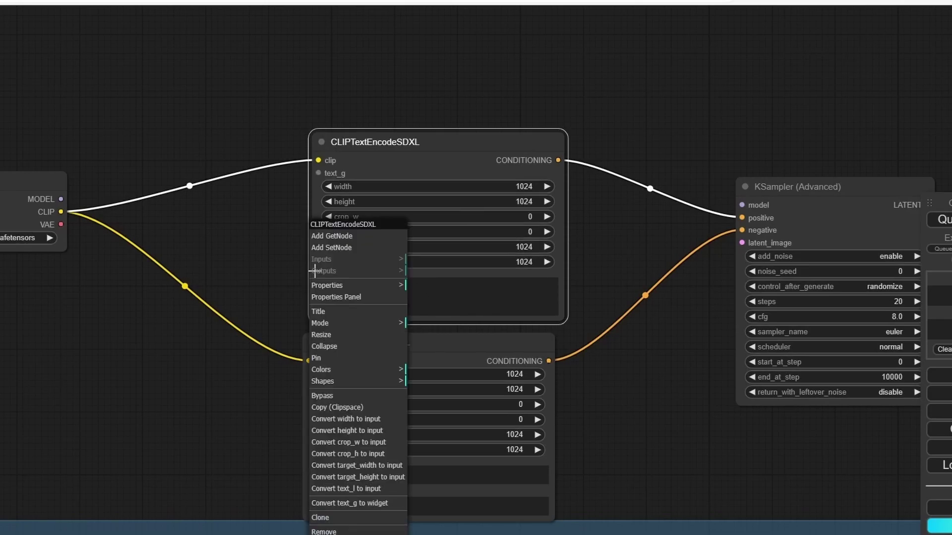
click(372, 488)
- Create a Primitive node from the text_g input, place it below Load Checkpoint, and connect its STRING output to text_l too
drag(262, 228, 354, 218)
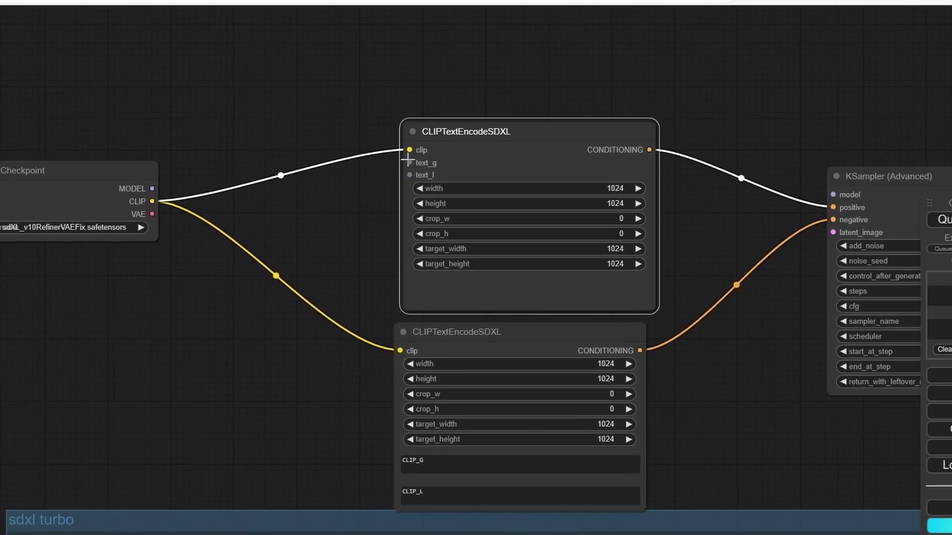
drag(410, 163, 329, 245)
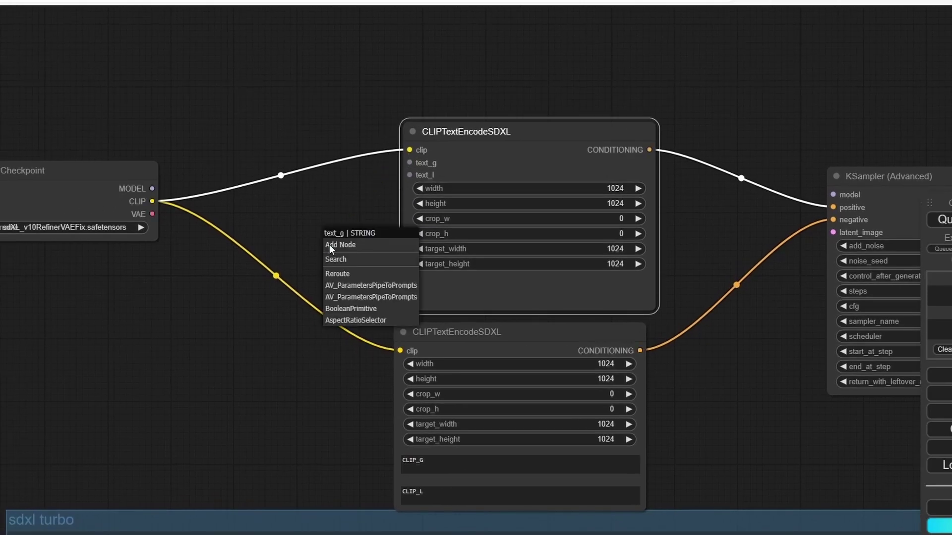
click(331, 246)
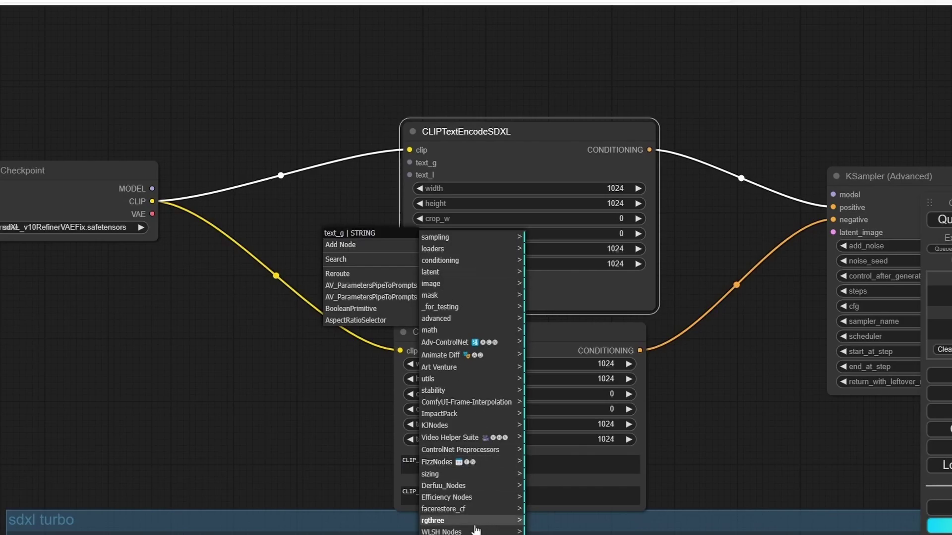
click(495, 379)
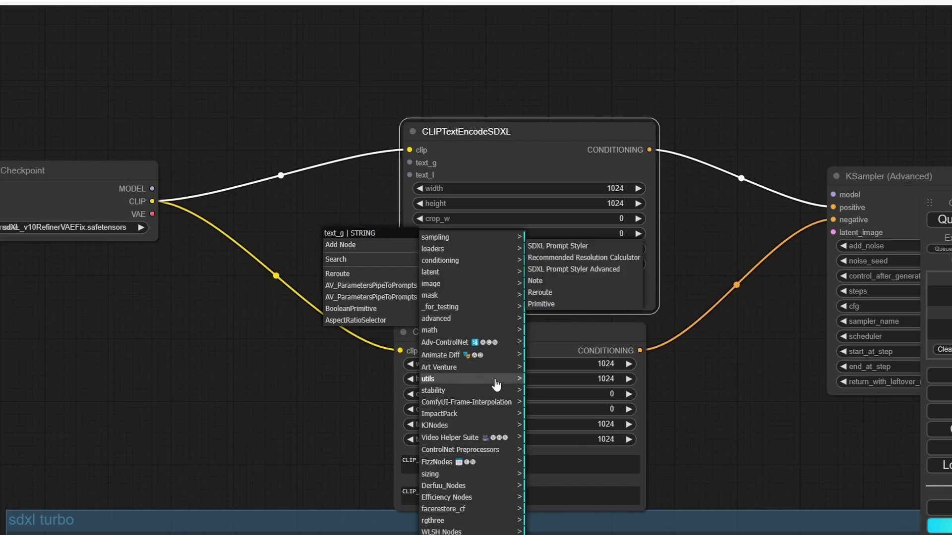
click(550, 305)
drag(396, 248, 169, 270)
drag(246, 351, 288, 346)
drag(296, 277, 450, 170)
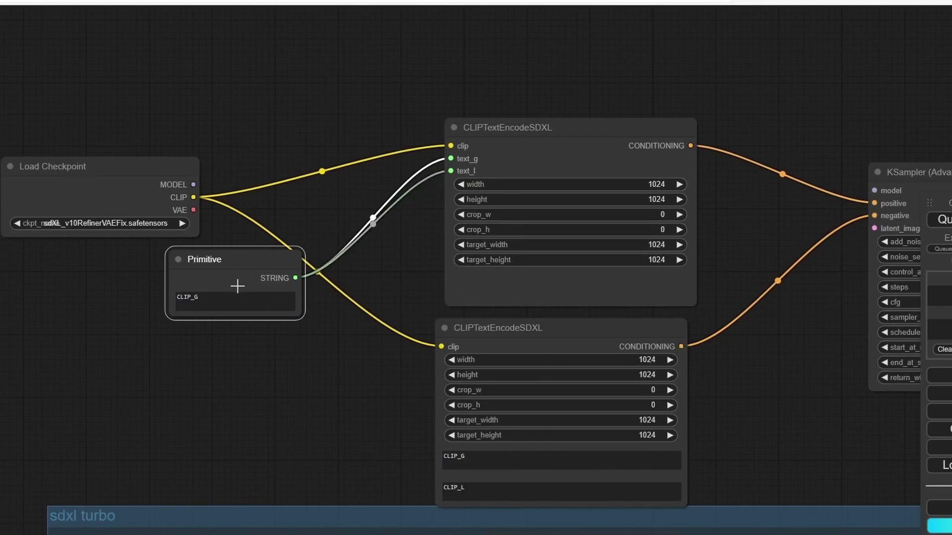
- Replace the lower CLIPTextEncodeSDXL node with a copy of the upper one and its Primitive, fed by the refiner checkpoint's CLIP
drag(387, 254, 416, 206)
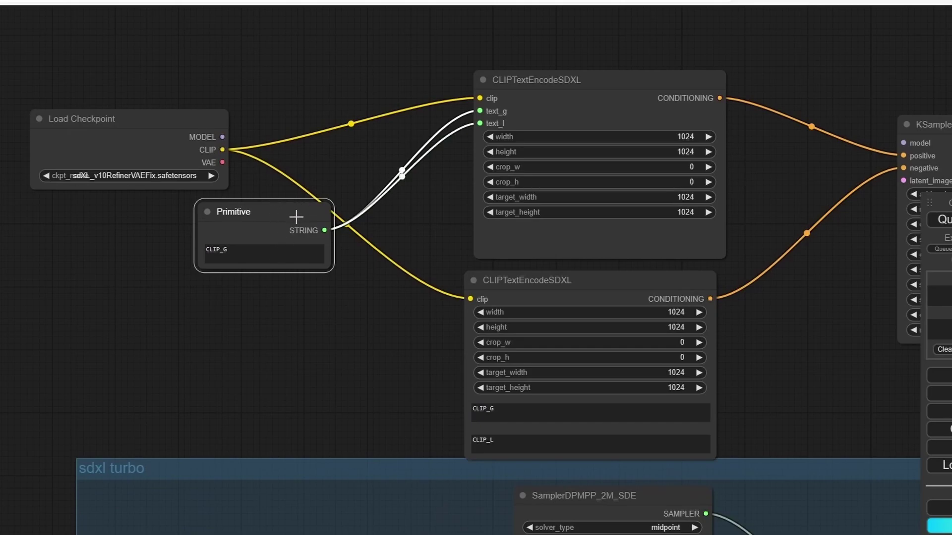
click(518, 290)
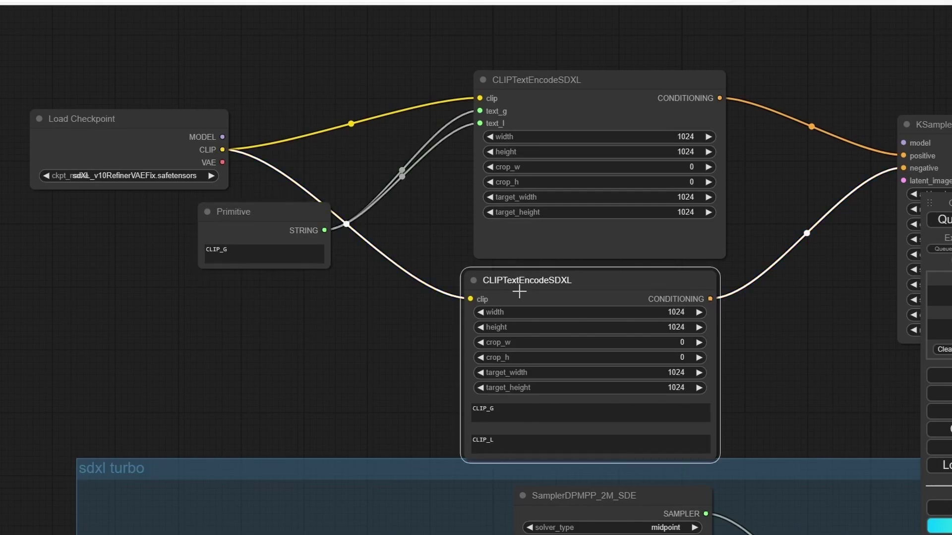
key(Delete)
click(584, 80)
shift+click(251, 218)
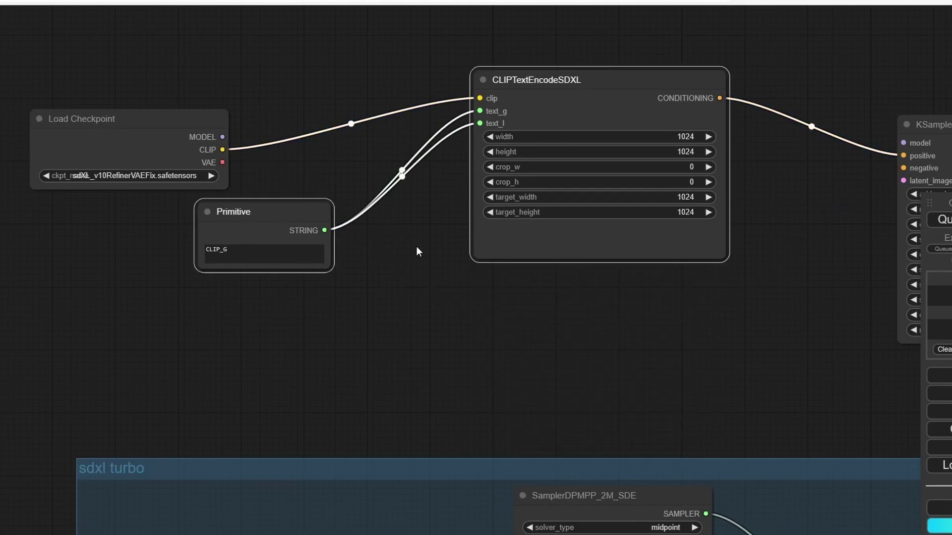
key(ctrl+c)
key(ctrl+v)
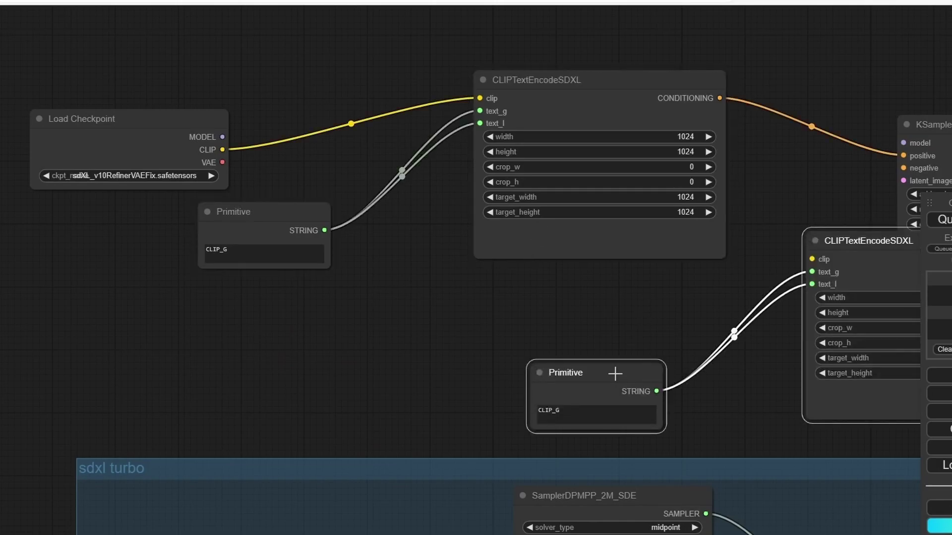
drag(615, 374, 297, 381)
scroll(441, 333, down, 1)
drag(440, 364, 423, 370)
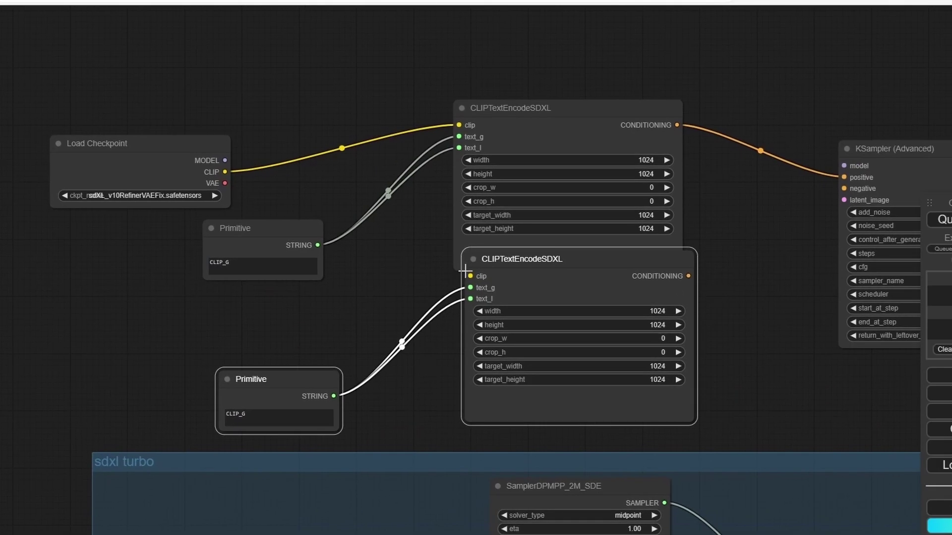
drag(470, 276, 225, 172)
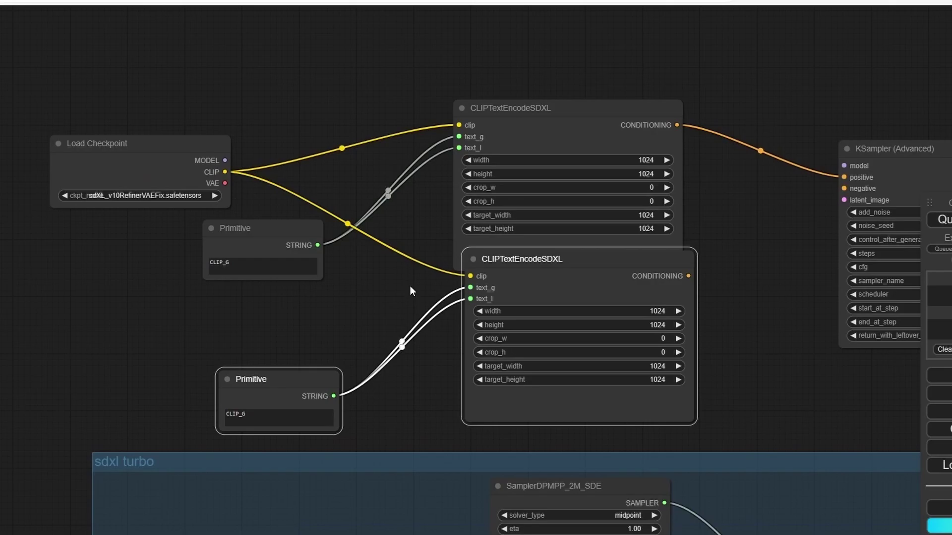
- Connect the lower CLIPTextEncodeSDXL node's CONDITIONING output to KSampler (Advanced)'s negative input and space the two encode nodes apart
drag(721, 285, 613, 200)
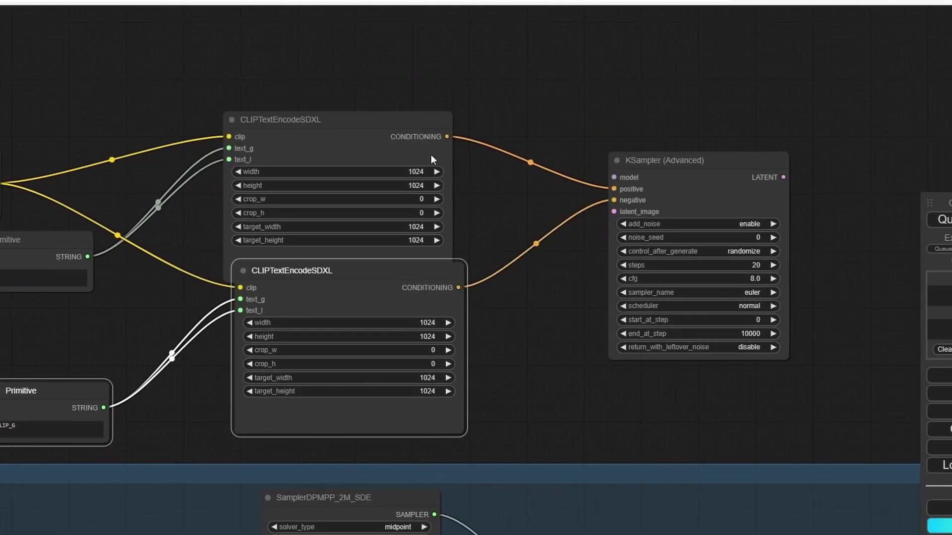
drag(370, 149, 402, 121)
drag(373, 309, 366, 311)
scroll(459, 334, down, 2)
drag(460, 335, 325, 305)
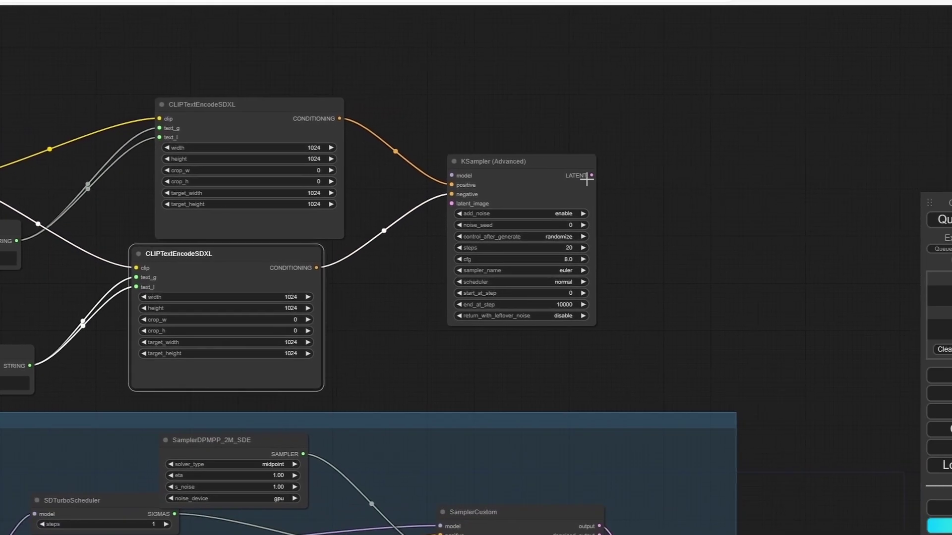
- Add a VAE Decode node from KSampler (Advanced)'s LATENT output and feed its vae input from the refiner checkpoint
drag(587, 179, 689, 223)
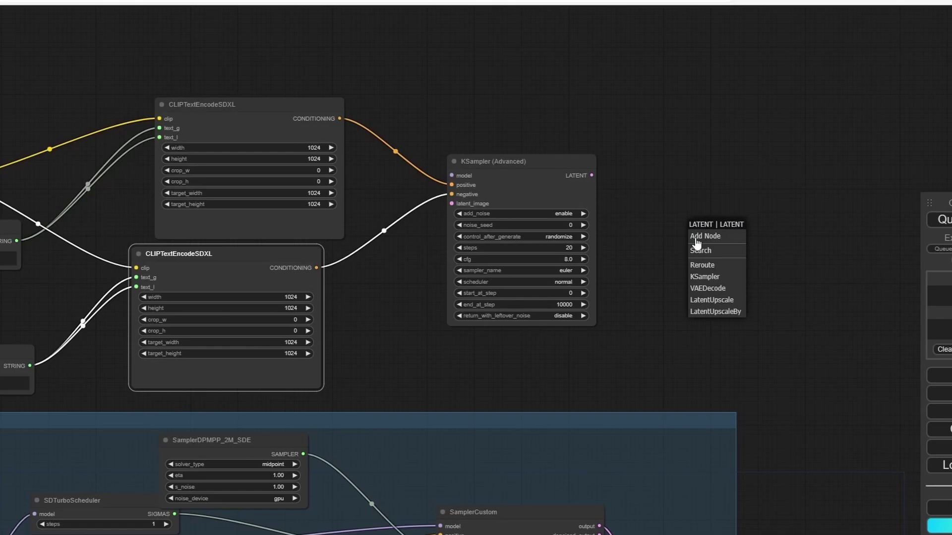
click(726, 290)
drag(660, 262, 18, 204)
drag(722, 350, 441, 231)
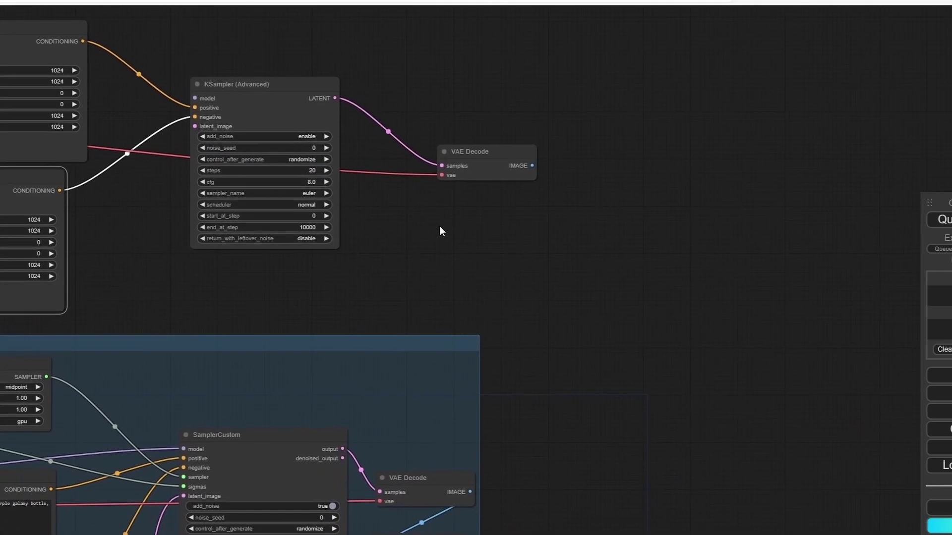
- Add a Preview Image node from the refiner VAE Decode's IMAGE output and shift the VAE Decode node slightly away from the sampler
drag(532, 165, 525, 265)
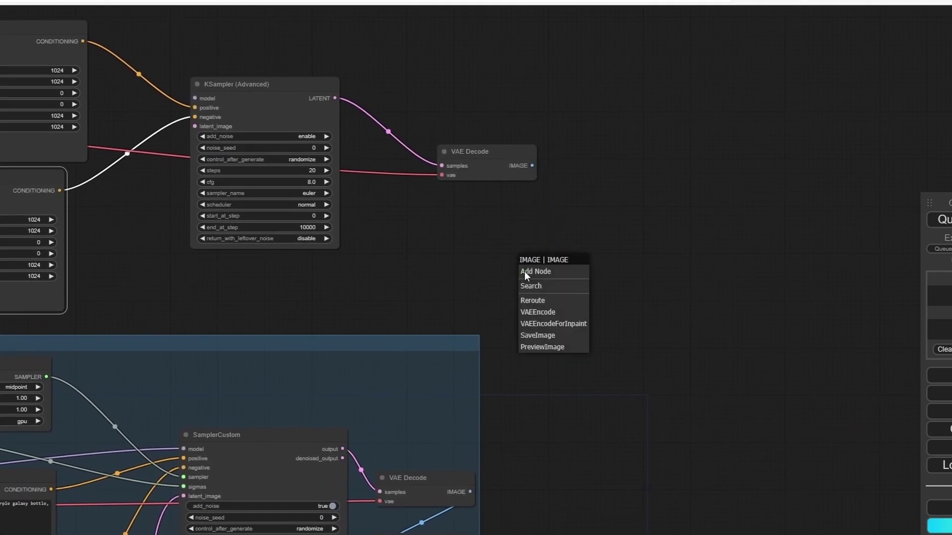
click(542, 348)
drag(472, 171, 476, 170)
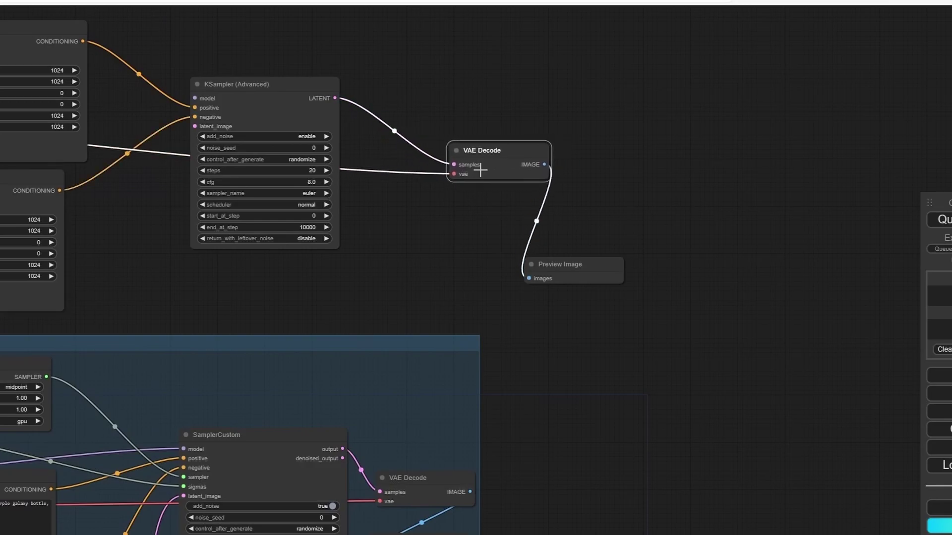
- Reposition SamplerCustom slightly and connect its output to KSampler (Advanced)'s latent_image input
drag(353, 279, 533, 245)
drag(429, 431, 377, 427)
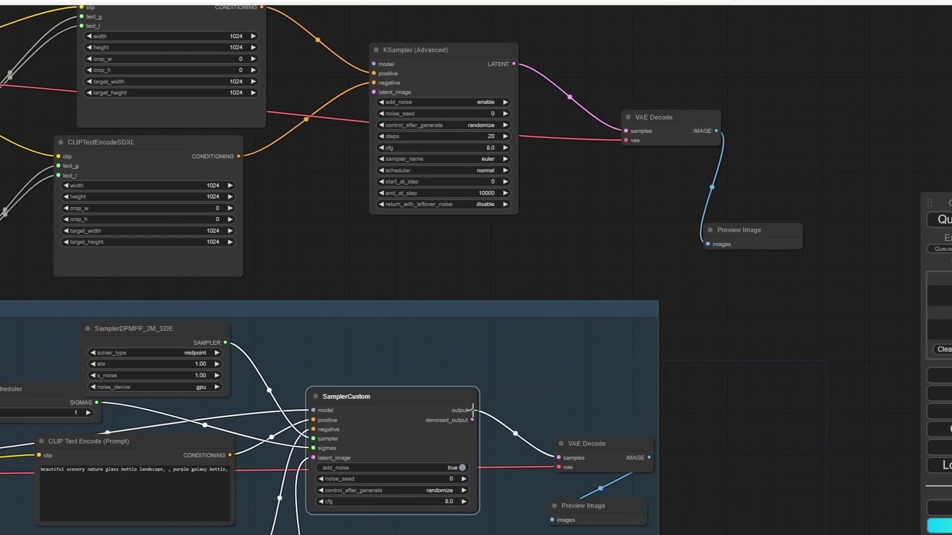
drag(473, 410, 374, 92)
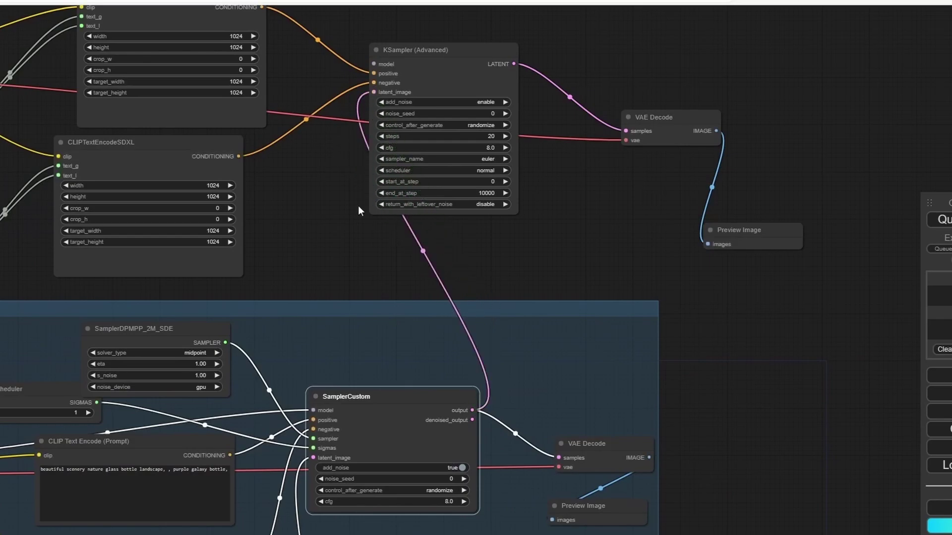
- Examine the link from SamplerCustom to KSampler (Advanced) and the layout of the refiner nodes above the sdxl turbo group
drag(304, 301, 498, 338)
scroll(498, 338, down, 2)
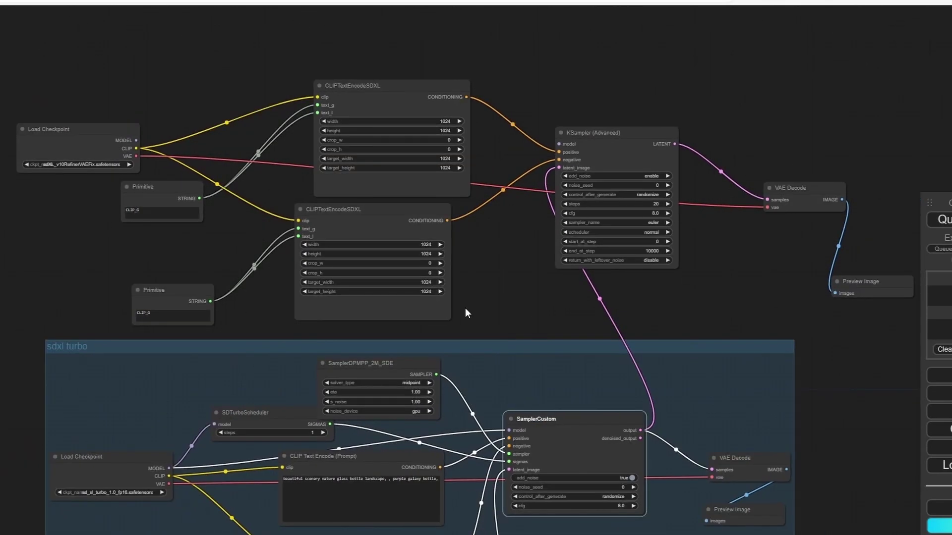
scroll(504, 339, up, 1)
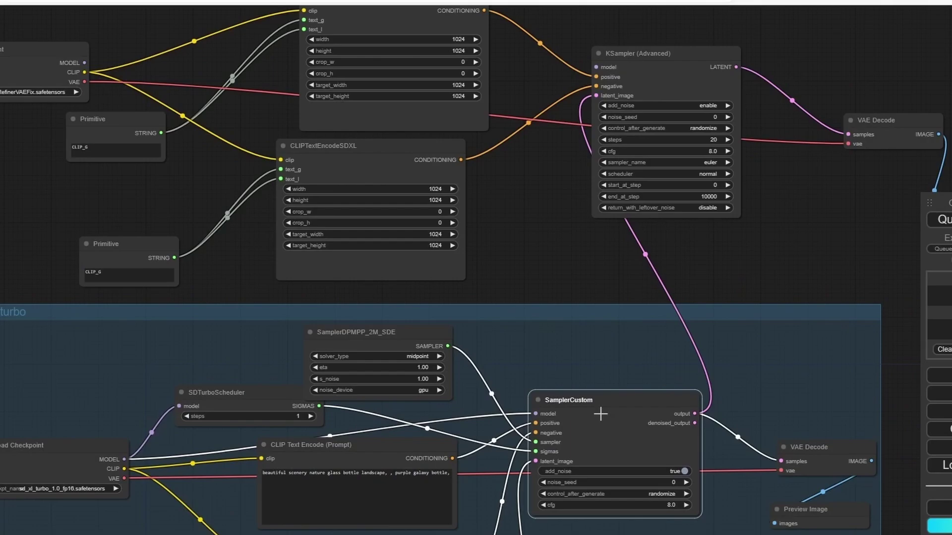
scroll(607, 354, down, 1)
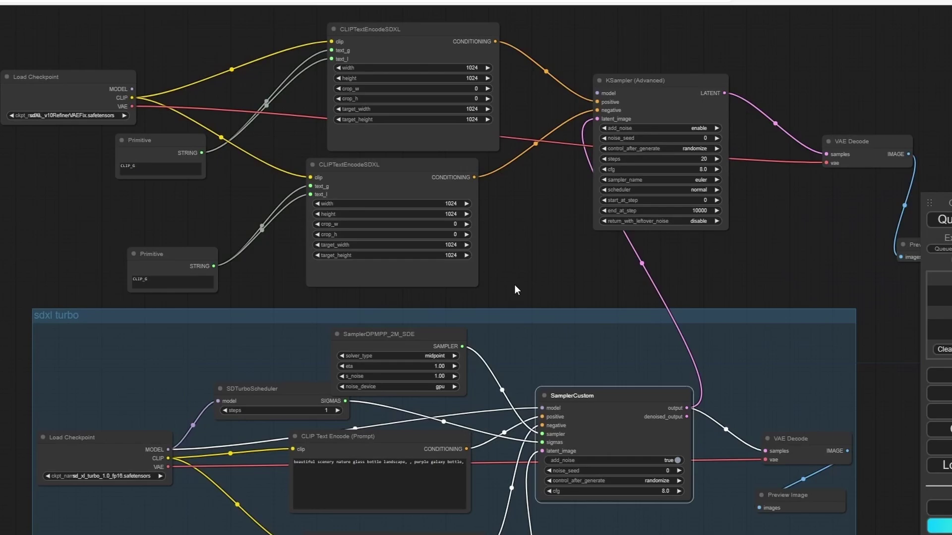
drag(575, 274, 503, 315)
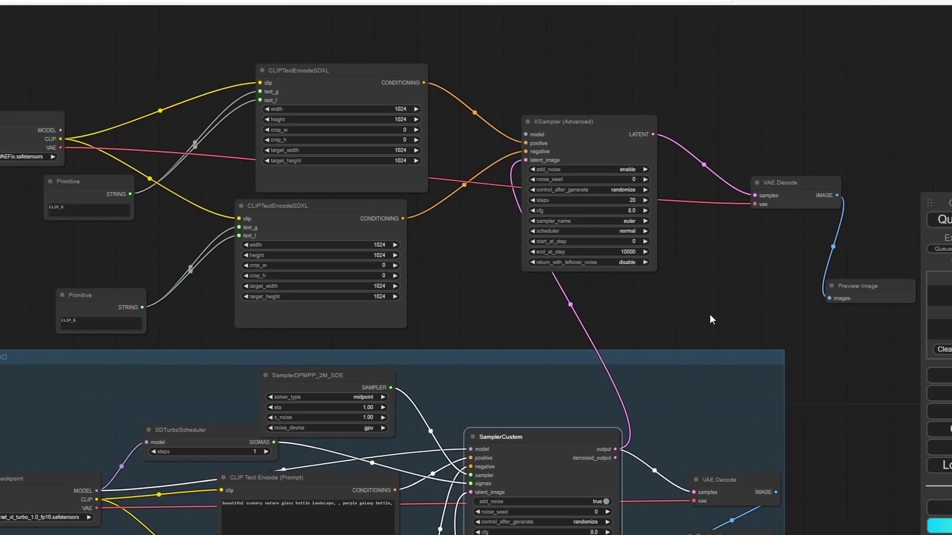
drag(710, 315, 664, 313)
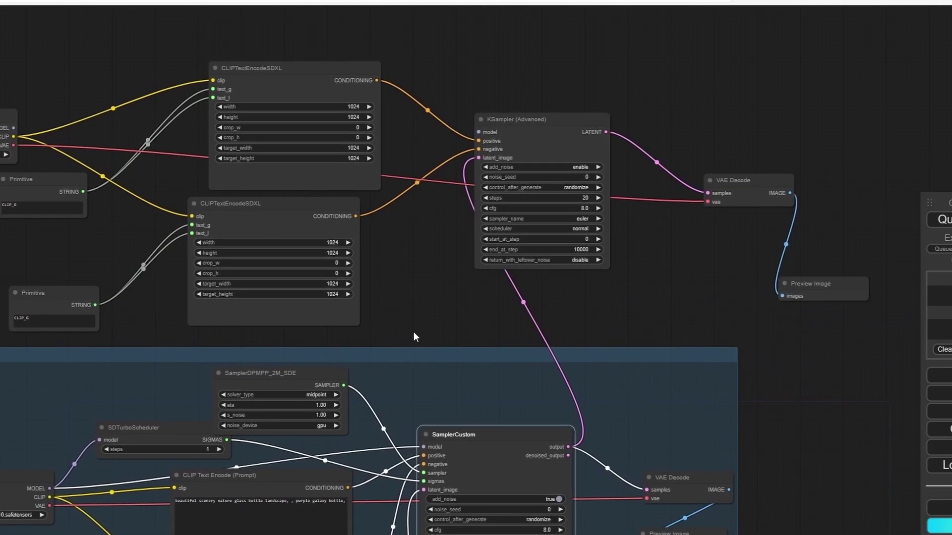
drag(415, 335, 595, 335)
scroll(545, 321, down, 1)
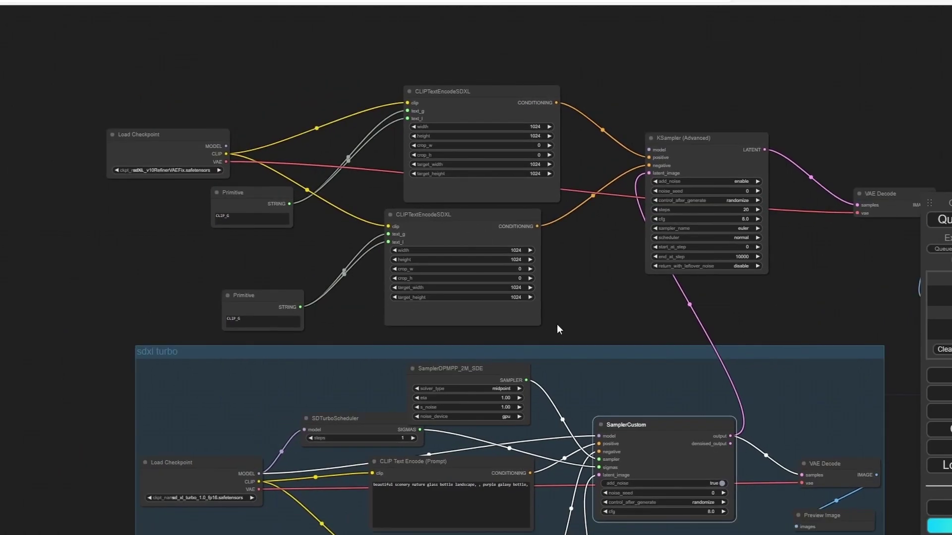
drag(834, 301, 690, 293)
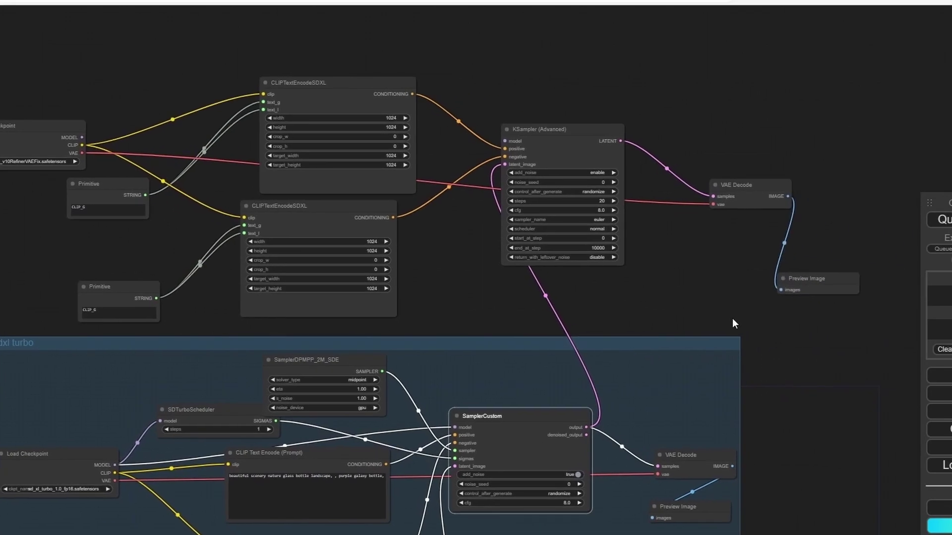
- Add a group over the refiner nodes, enlarge it, and fit it to the nodes it contains
drag(119, 72, 915, 368)
right_click(205, 104)
click(229, 118)
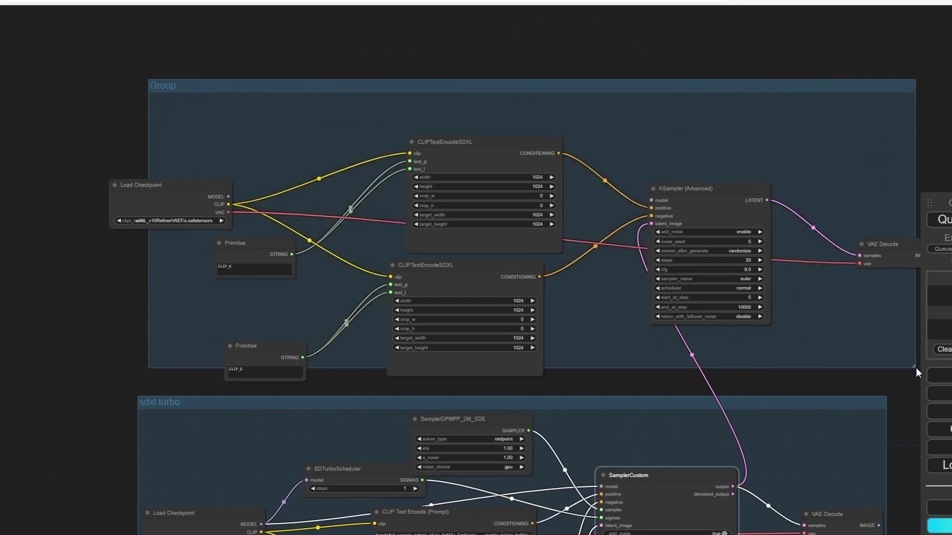
right_click(609, 124)
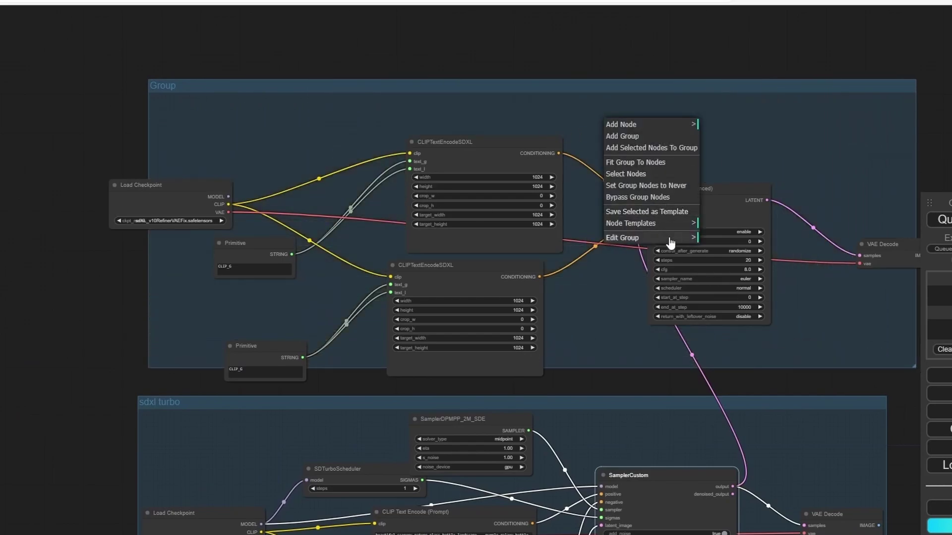
click(669, 239)
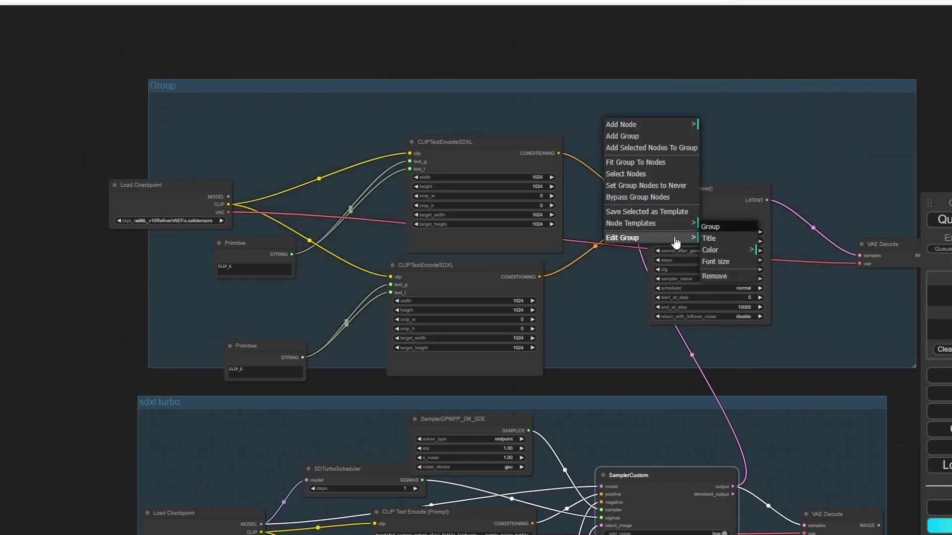
click(659, 162)
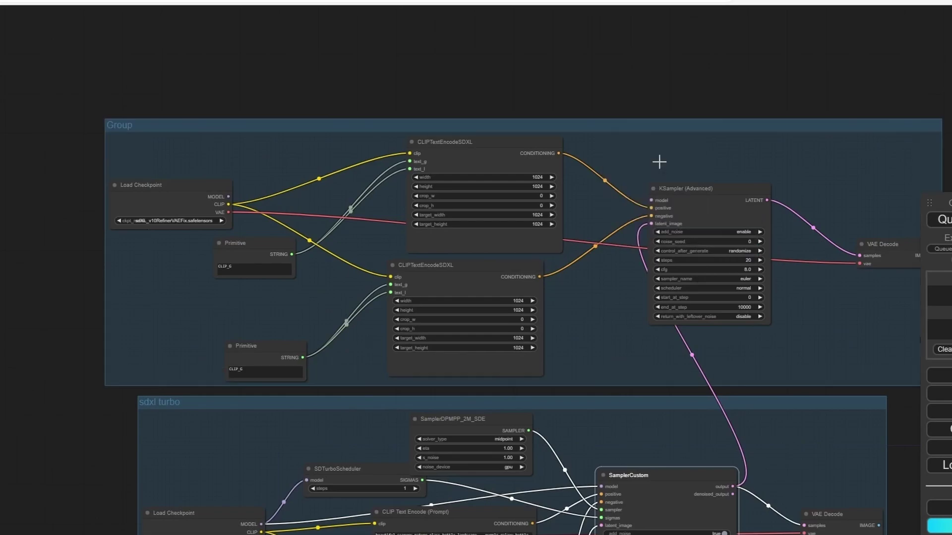
- Title the group around the refiner nodes "sdxl refiner"
right_click(338, 139)
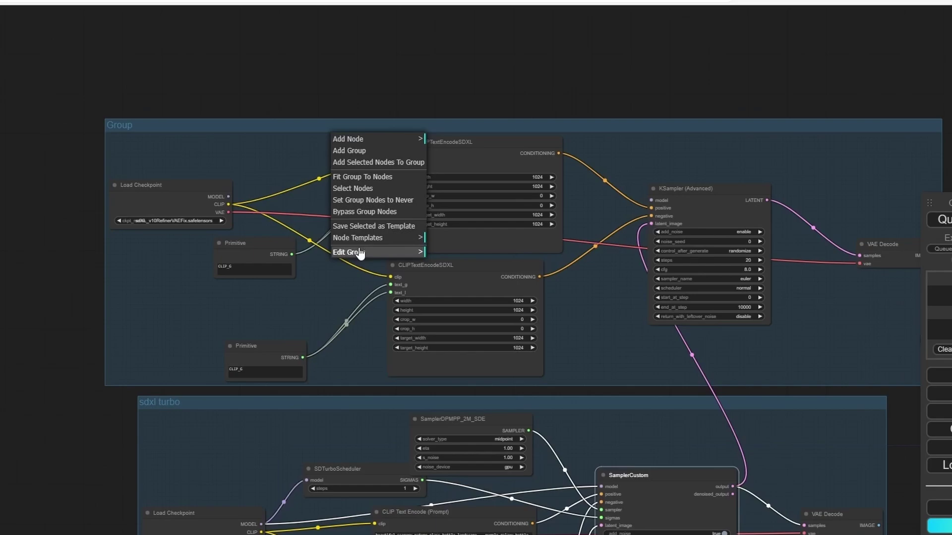
click(416, 252)
click(436, 247)
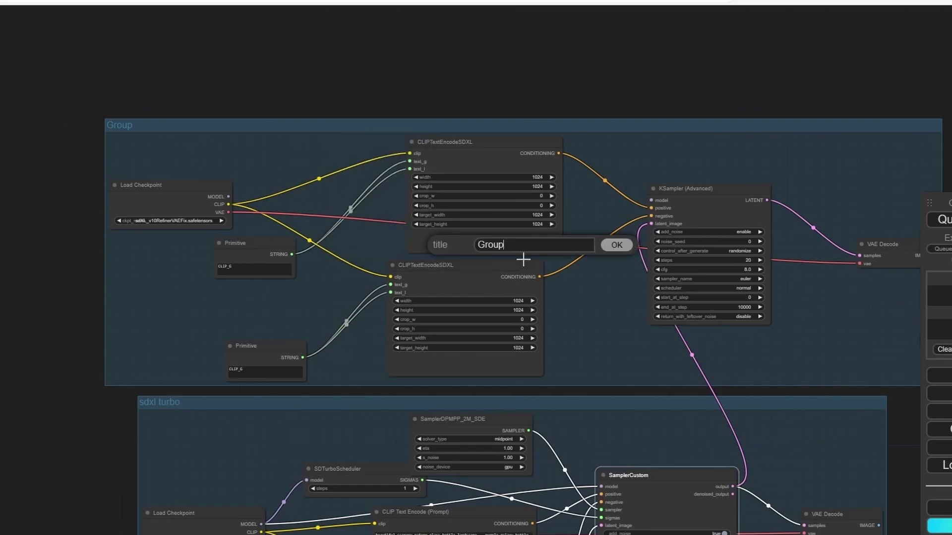
key(BackSpace)
key(BackSpace)
key(BackSpace)
key(BackSpace)
text(sdxl refiner)
key(Return)
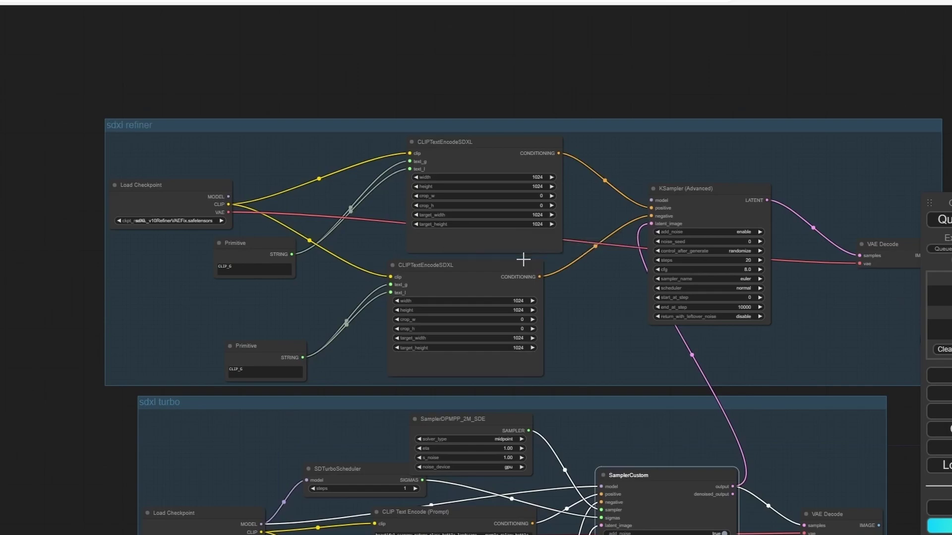
- Set the sdxl refiner group's color to red
right_click(296, 148)
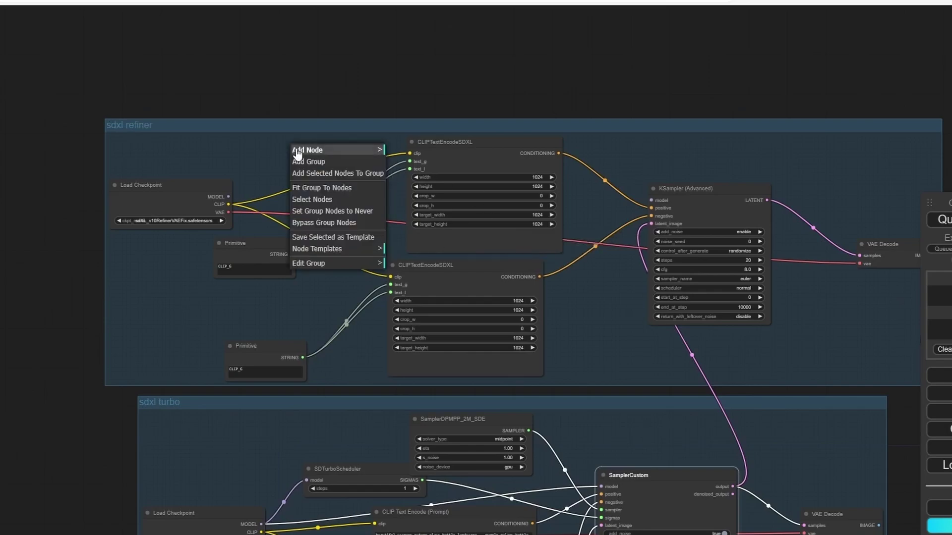
click(369, 263)
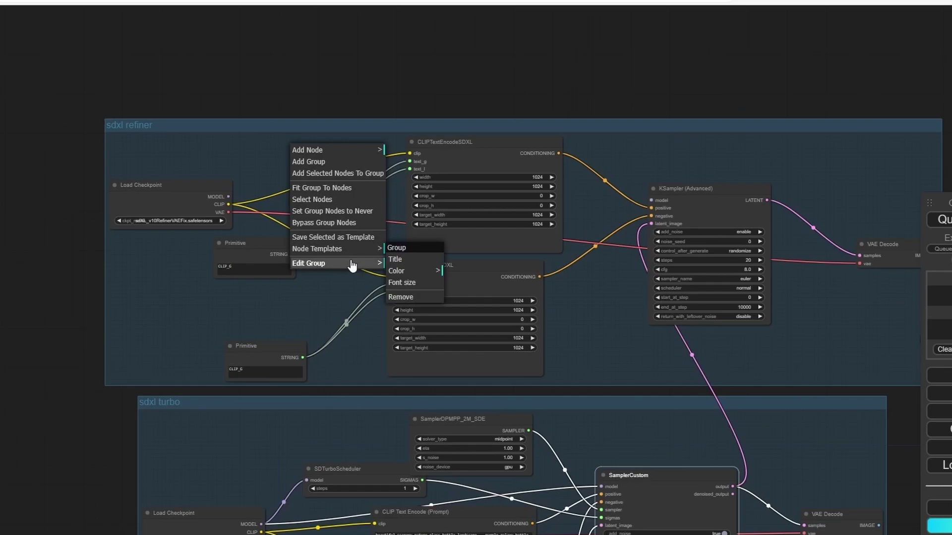
click(430, 270)
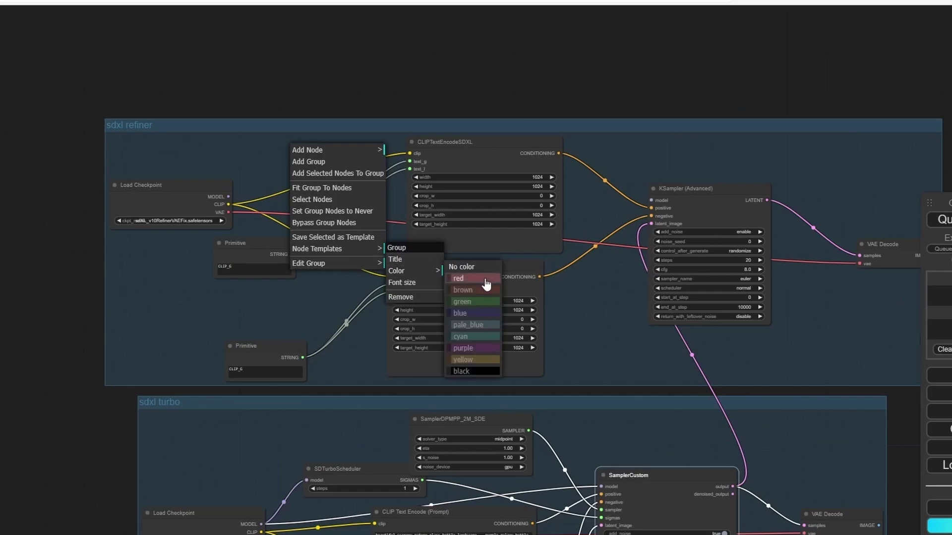
click(485, 282)
- Move the sdxl refiner group upward to leave a wider gap above the sdxl turbo group
drag(698, 145, 670, 99)
scroll(813, 424, down, 2)
drag(864, 386, 763, 351)
drag(686, 296, 695, 275)
drag(695, 275, 686, 280)
drag(735, 205, 675, 290)
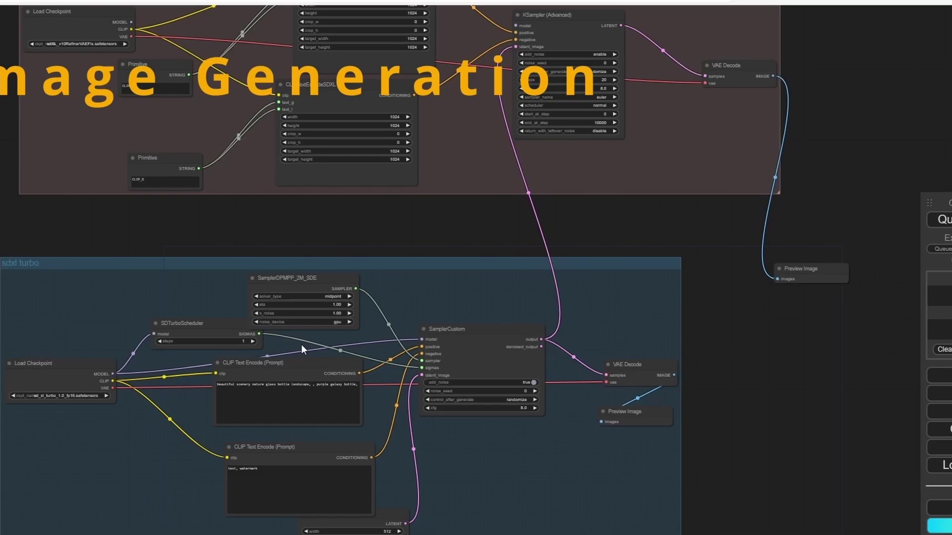
- Copy the positive prompt from the sdxl turbo group's CLIP Text Encode into the refiner's upper Primitive, replacing CLIP_G
scroll(302, 344, up, 5)
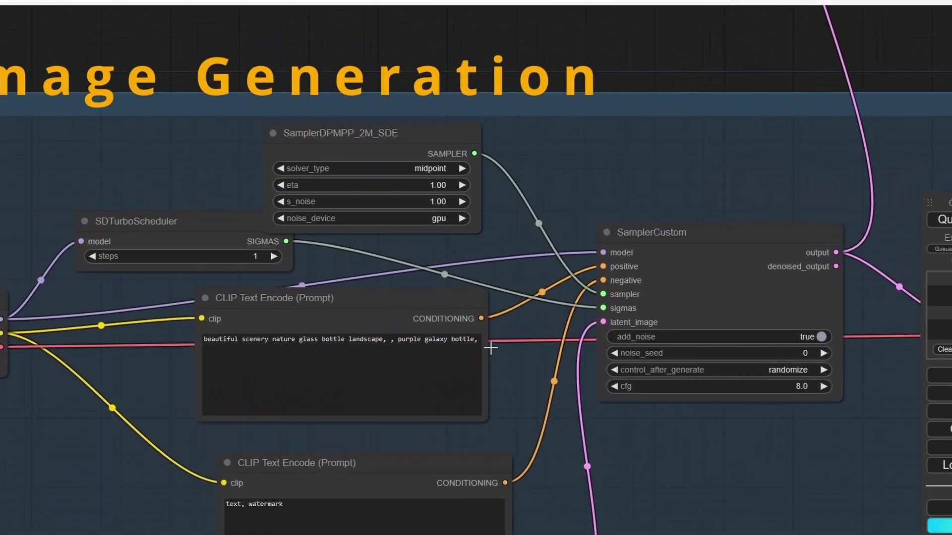
drag(476, 340, 199, 340)
key(ctrl+c)
scroll(268, 77, down, 3)
drag(268, 77, 349, 355)
click(208, 229)
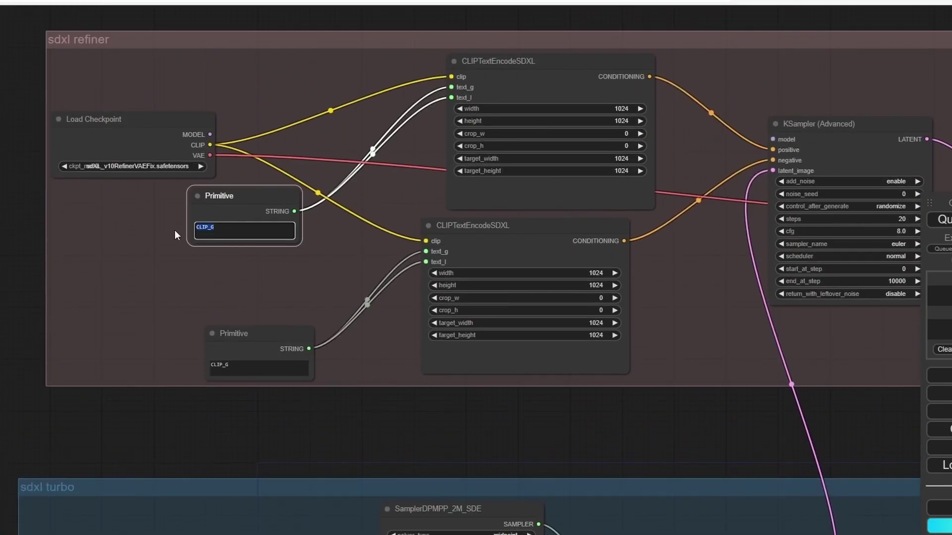
key(ctrl+v)
- Clear the CLIP_G text from the refiner's lower Primitive node
click(252, 370)
key(ctrl+a)
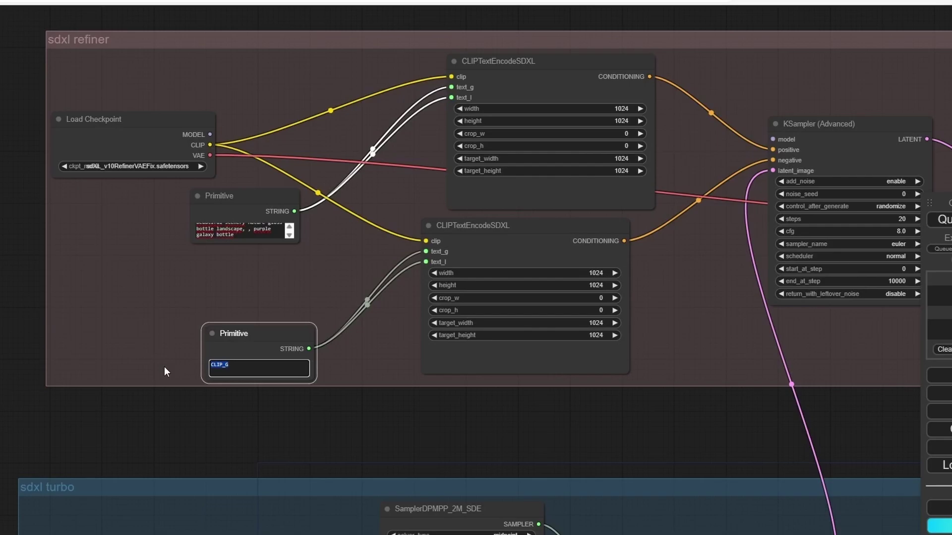
key(BackSpace)
- Remove the trailing comma after "purple galaxy bottle" in the sdxl turbo group's positive prompt
scroll(294, 388, down, 2)
drag(323, 345, 236, 74)
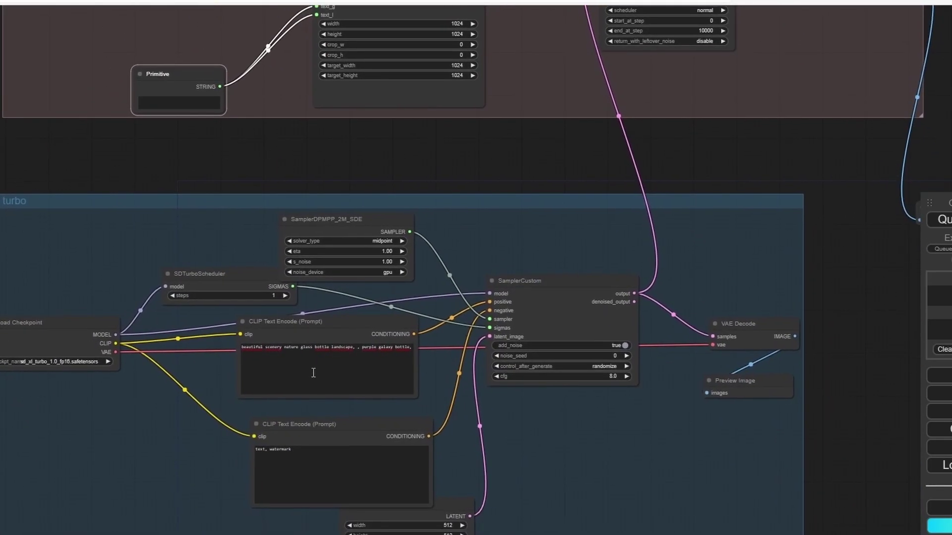
click(415, 352)
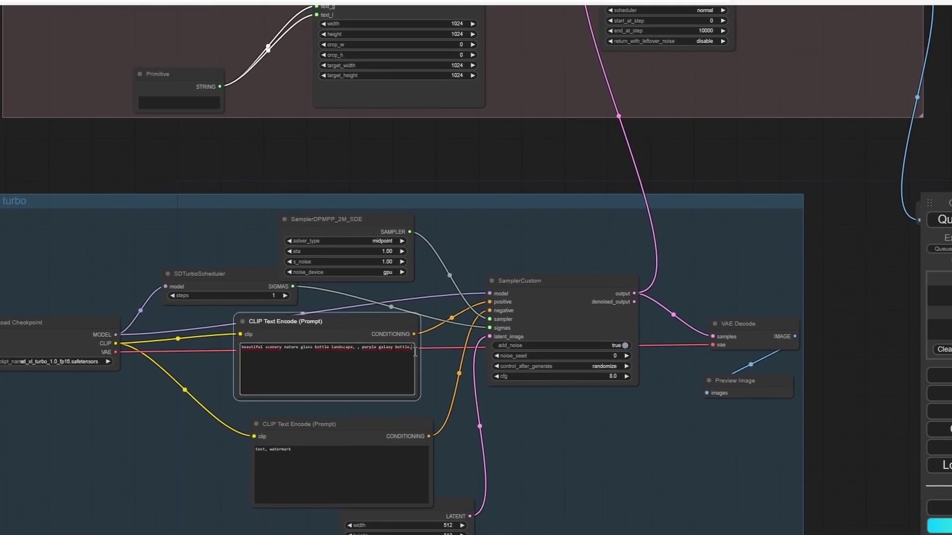
key(BackSpace)
- Set the SDTurboScheduler's steps to 5
scroll(614, 436, up, 2)
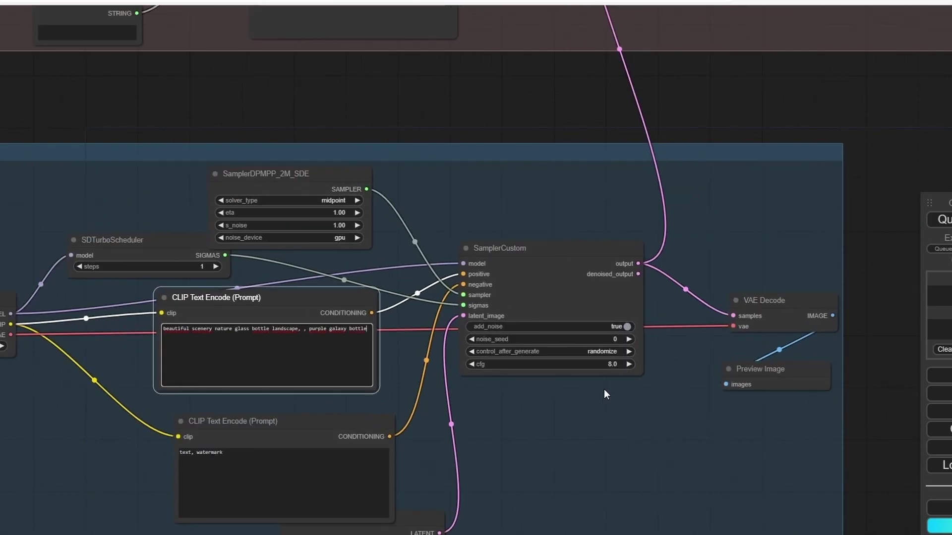
scroll(519, 449, down, 2)
drag(518, 449, 587, 438)
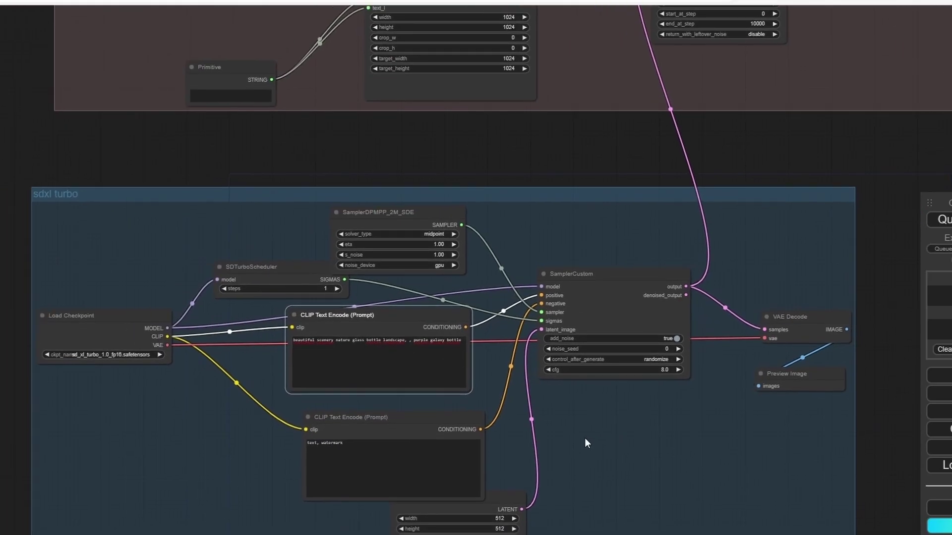
scroll(674, 454, up, 3)
scroll(618, 369, up, 3)
click(673, 337)
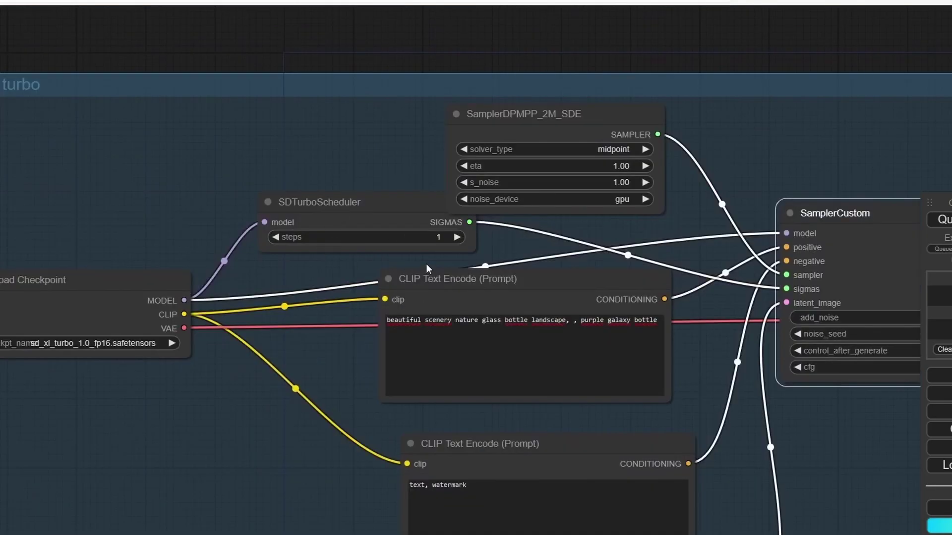
scroll(430, 269, up, 1)
click(462, 235)
click(462, 235)
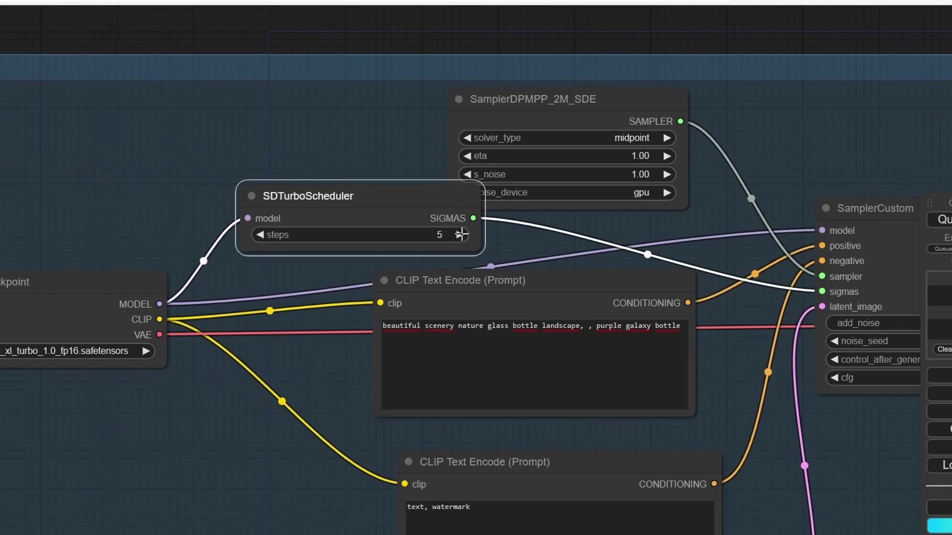
- Queue the workflow to generate an image through the sdxl turbo and refiner groups
scroll(555, 271, down, 7)
drag(698, 421, 531, 408)
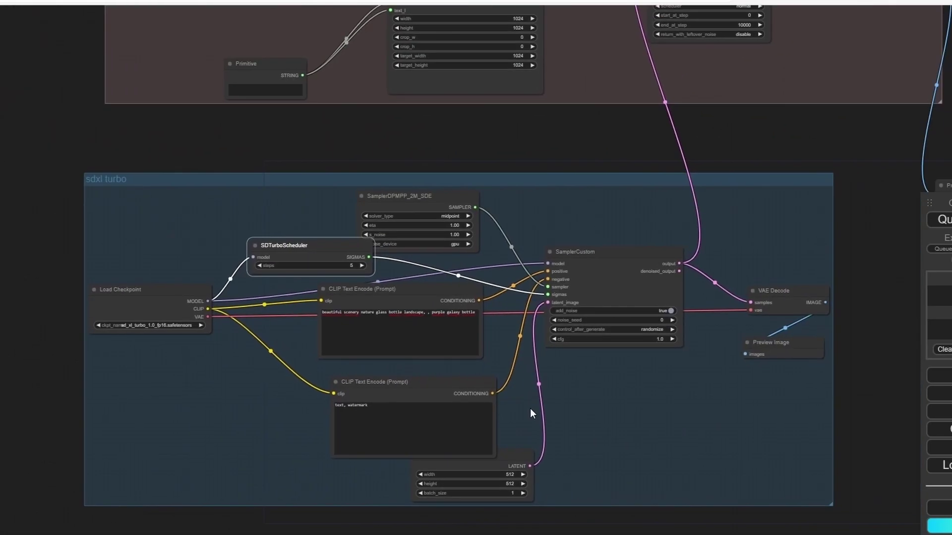
drag(629, 400, 450, 399)
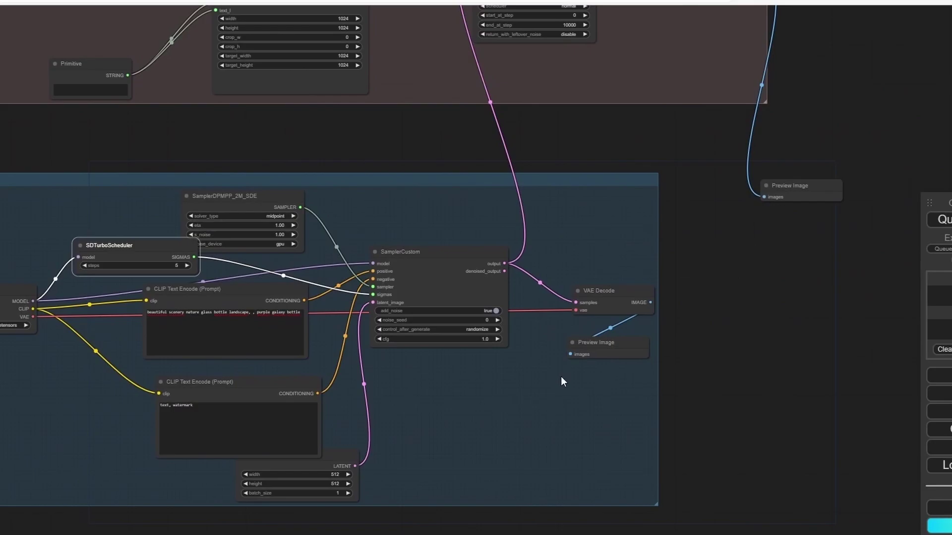
scroll(564, 382, up, 2)
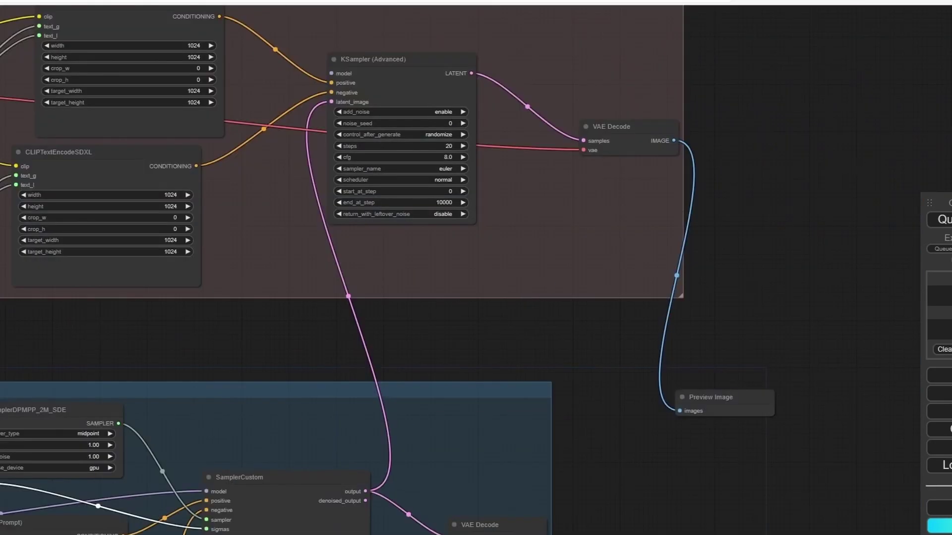
click(939, 220)
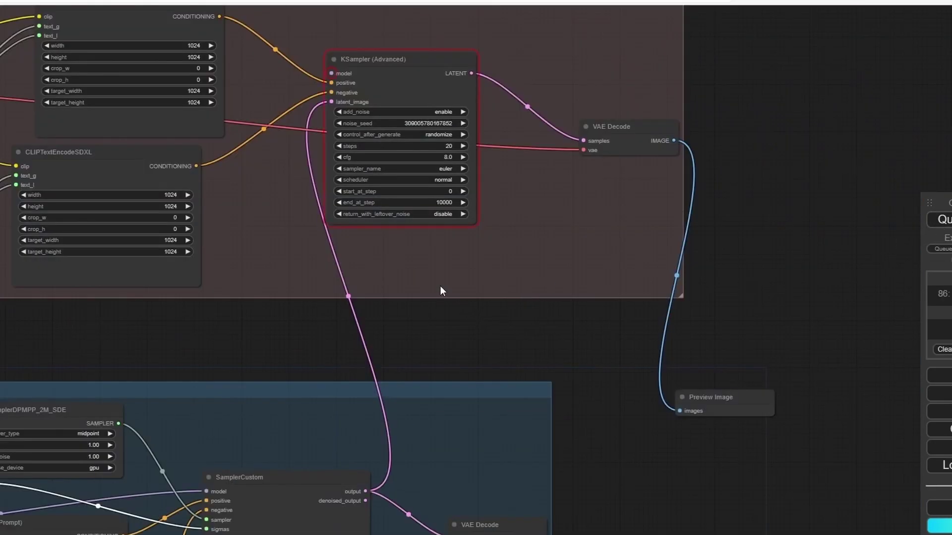
- Connect the refiner Load Checkpoint's MODEL output to the KSampler (Advanced) model input and queue the workflow again
drag(440, 286, 726, 315)
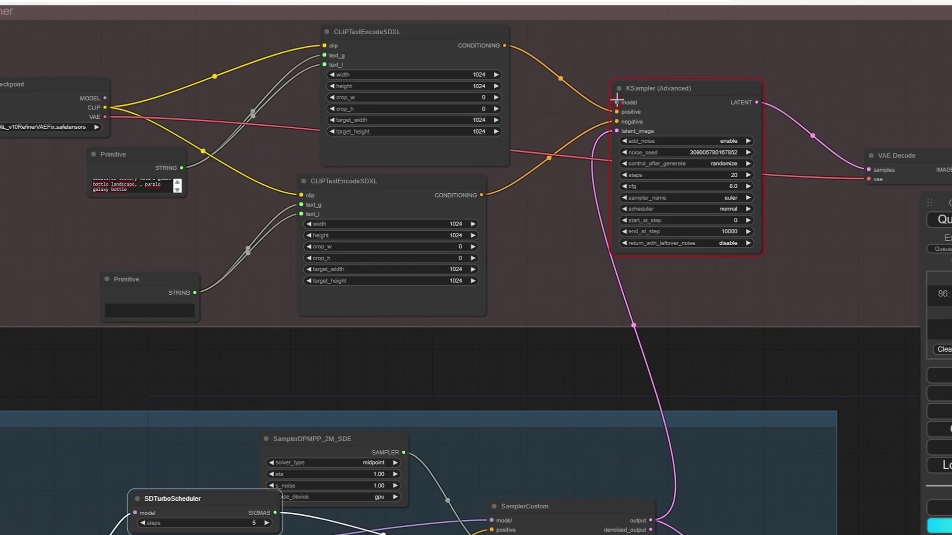
drag(617, 102, 105, 98)
scroll(854, 347, down, 1)
drag(854, 348, 715, 124)
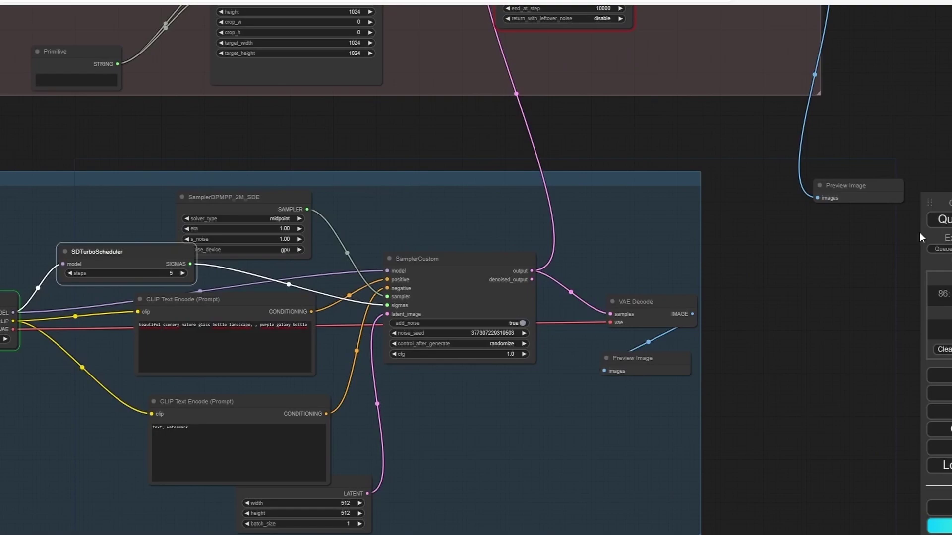
key(ctrl+Return)
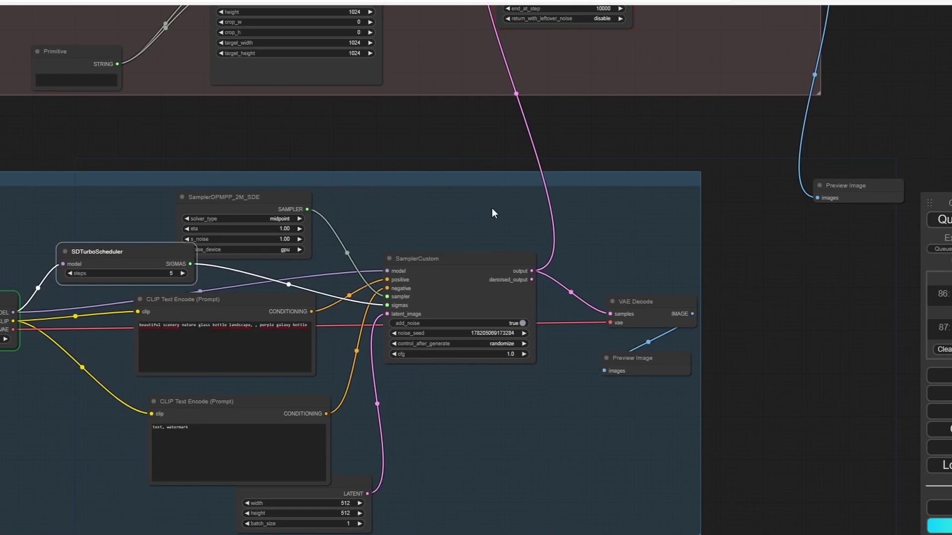
- Reposition the Preview Image node in the sdxl turbo group and enlarge it below the VAE Decode
drag(416, 151, 475, 151)
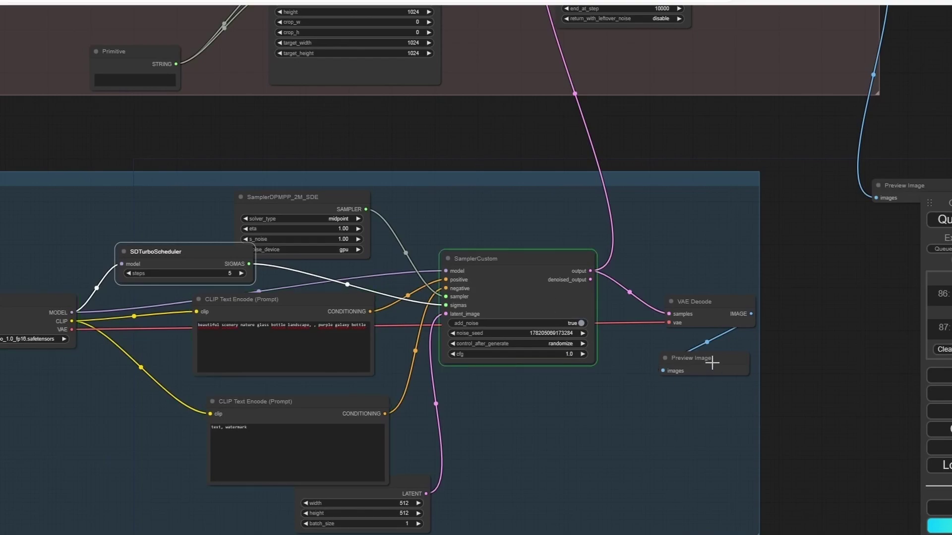
drag(719, 361, 676, 361)
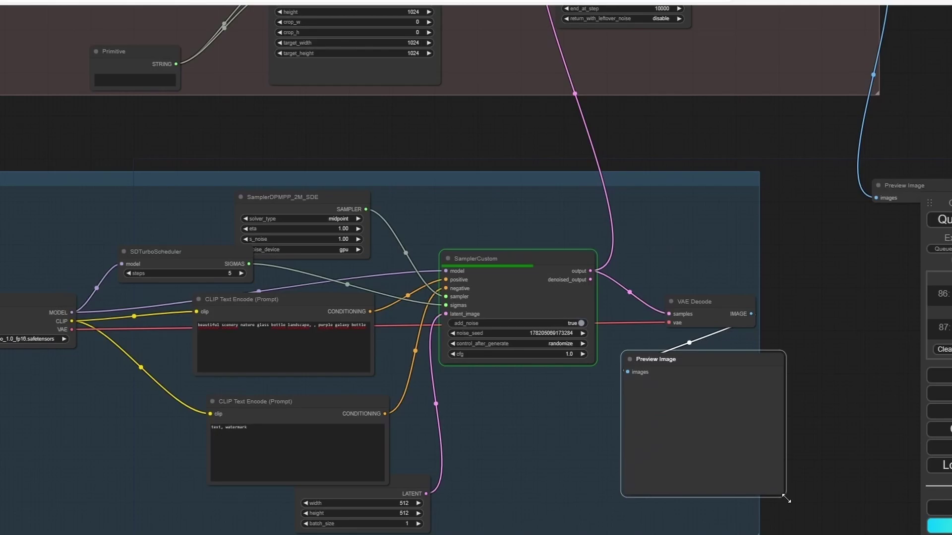
drag(787, 499, 803, 525)
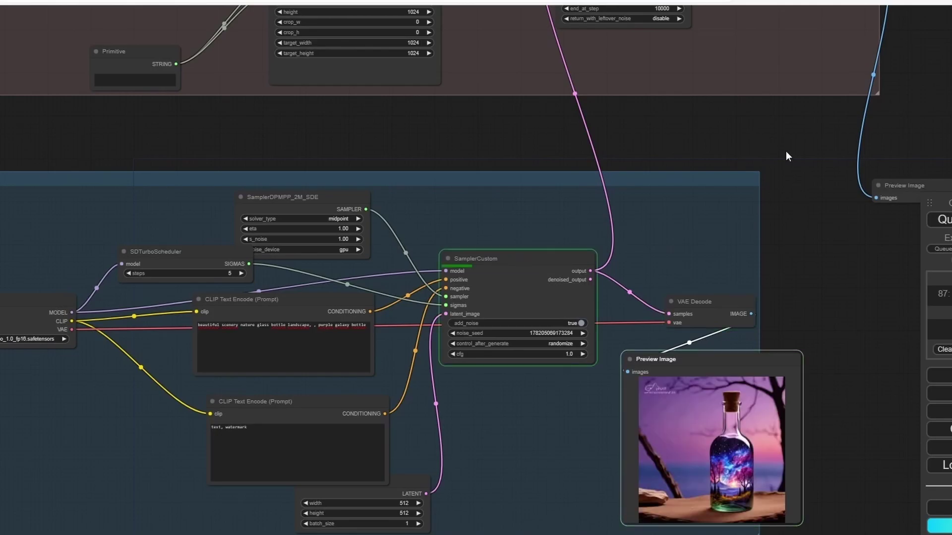
- Follow the run through the refiner nodes and compare the sdxl turbo preview with the refiner preview
drag(683, 127, 594, 251)
scroll(748, 318, down, 2)
scroll(666, 315, down, 1)
scroll(576, 326, down, 1)
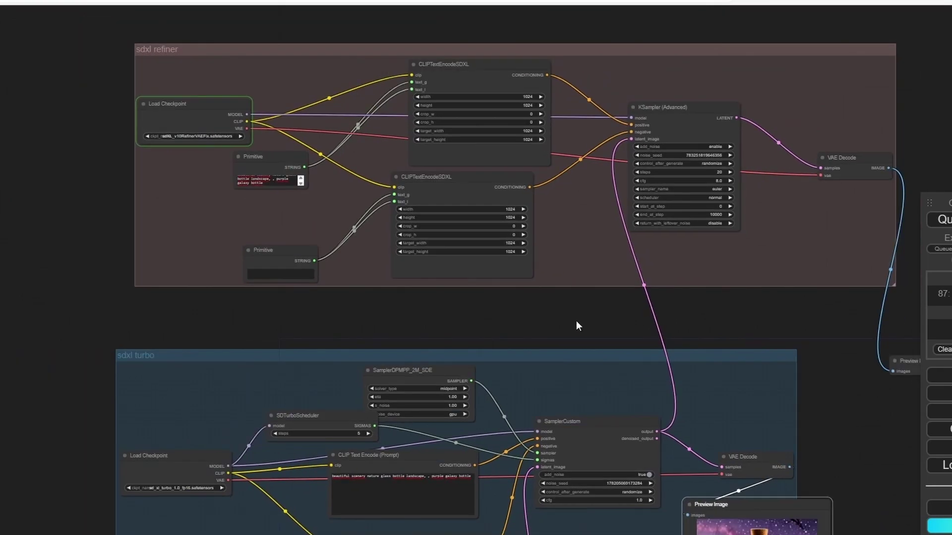
scroll(576, 326, up, 1)
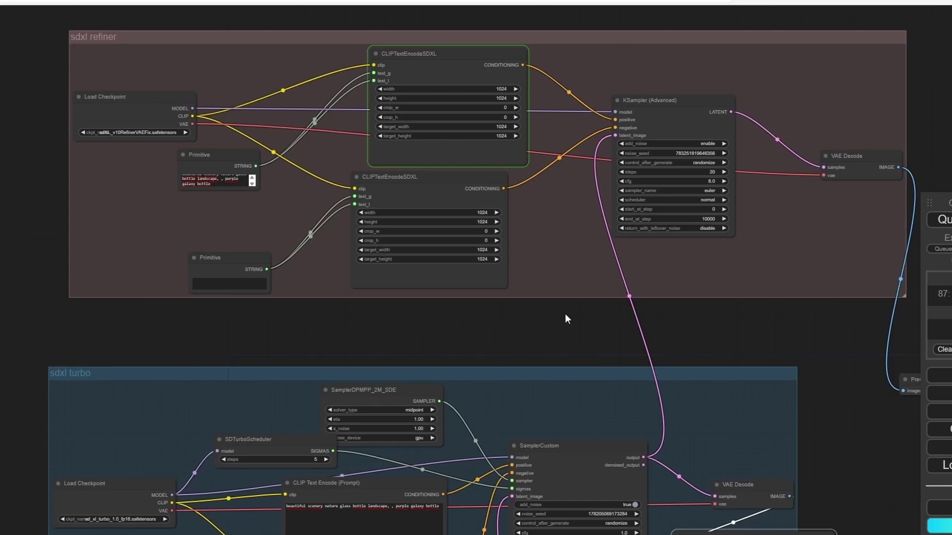
drag(775, 361, 729, 343)
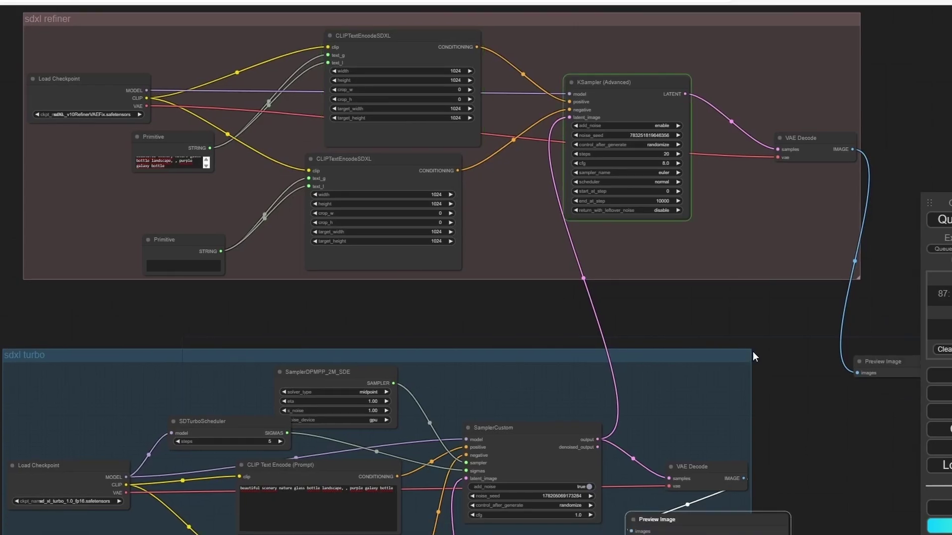
scroll(849, 446, up, 3)
drag(848, 445, 555, 144)
drag(670, 164, 882, 490)
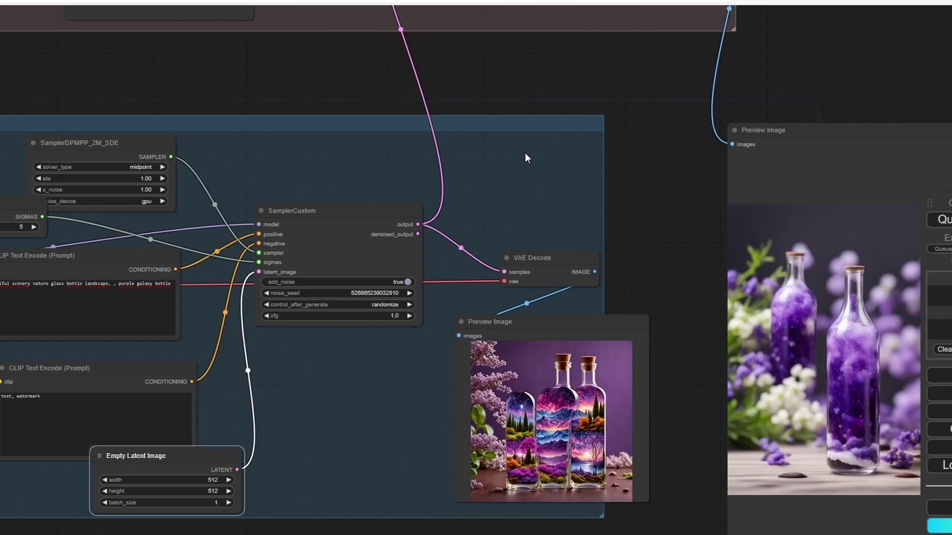
- Replace the positive prompt in the sdxl turbo group with "earth from moon, futuristic city"
drag(237, 95, 512, 107)
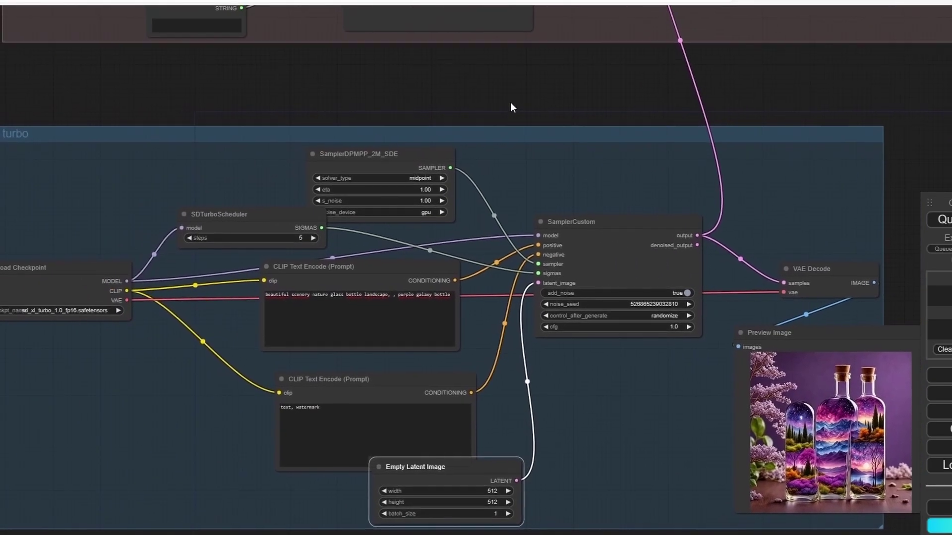
scroll(382, 263, up, 7)
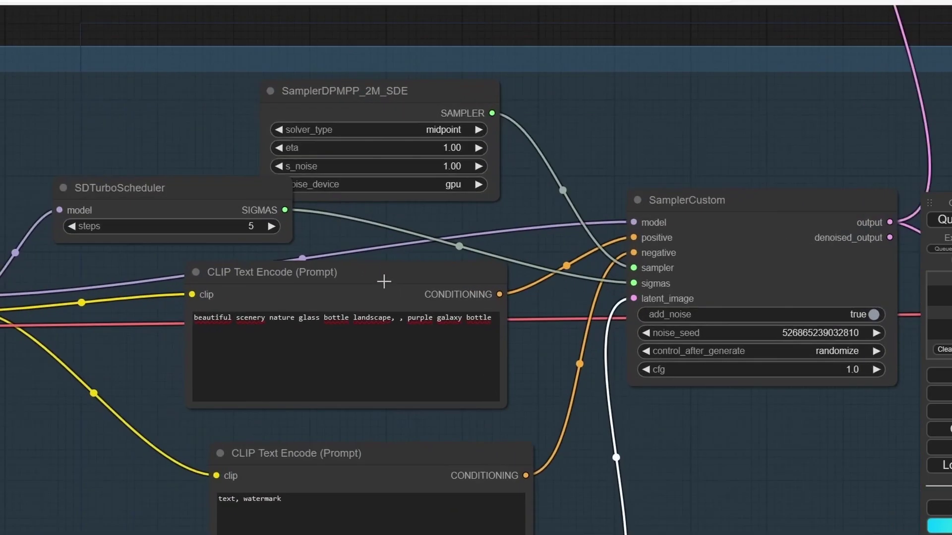
drag(514, 333, 150, 330)
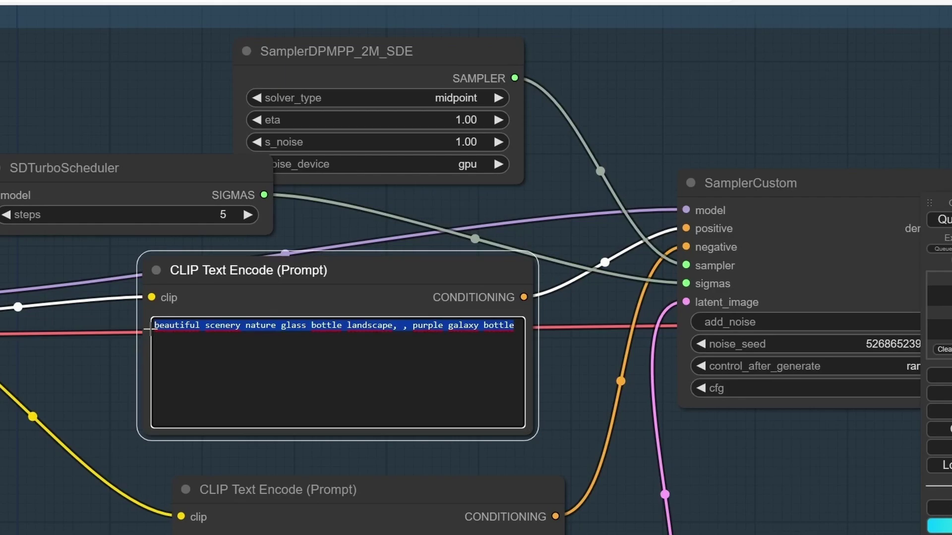
key(BackSpace)
text(eart)
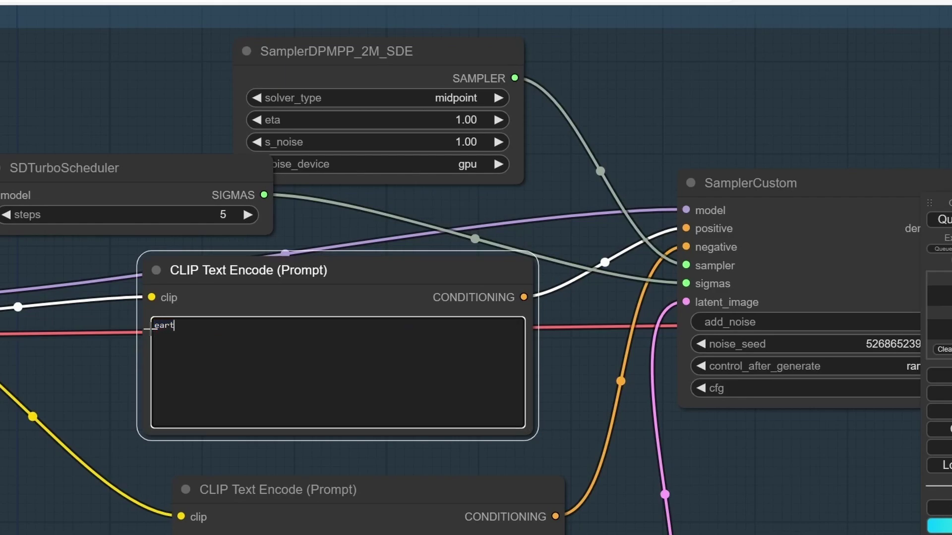
text(h from moon, futi)
text(risti)
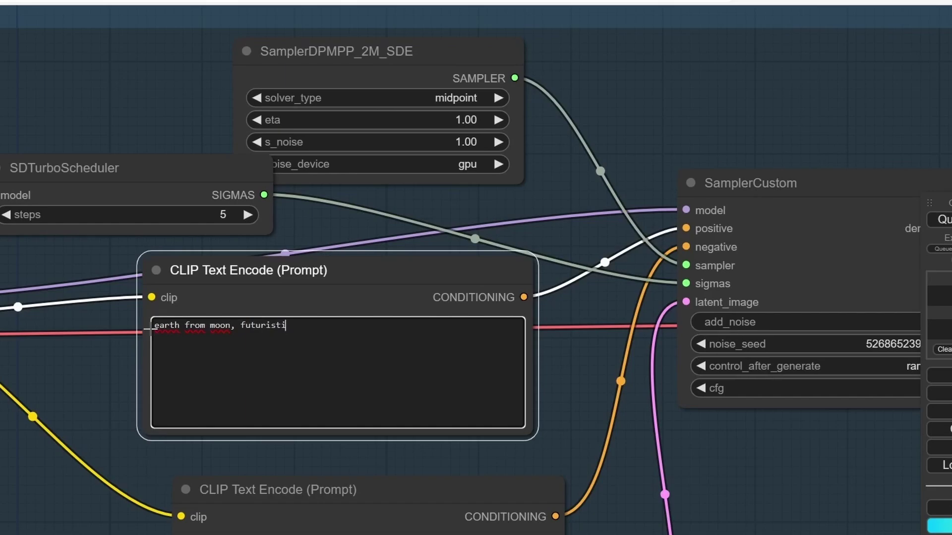
text(c city)
- Replace the negative prompt in the sdxl turbo group with "bad shapes"
scroll(481, 435, down, 1)
drag(483, 441, 499, 253)
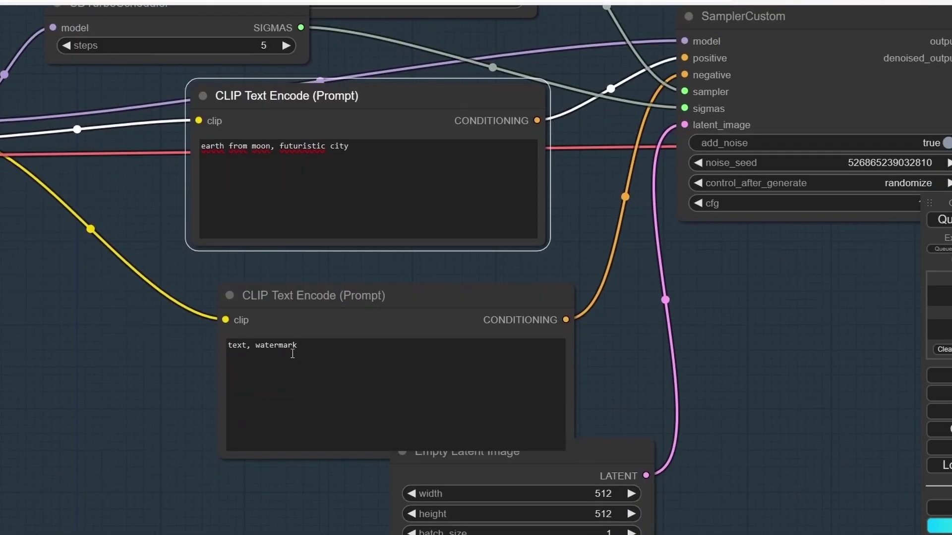
click(336, 349)
drag(333, 348, 218, 345)
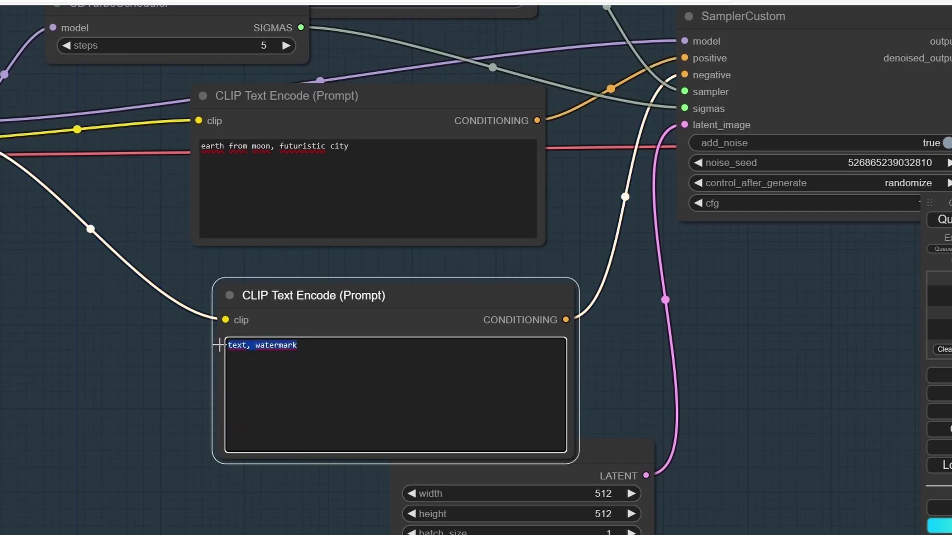
text(bad shapes)
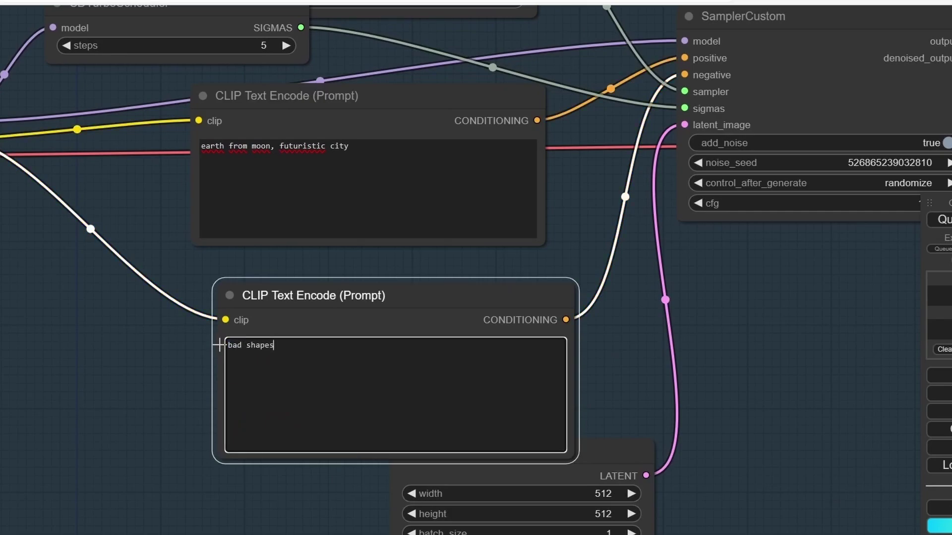
- Copy the prompt "earth from moon, futuristic city" into the refiner's upper Primitive, replacing its old text
click(368, 151)
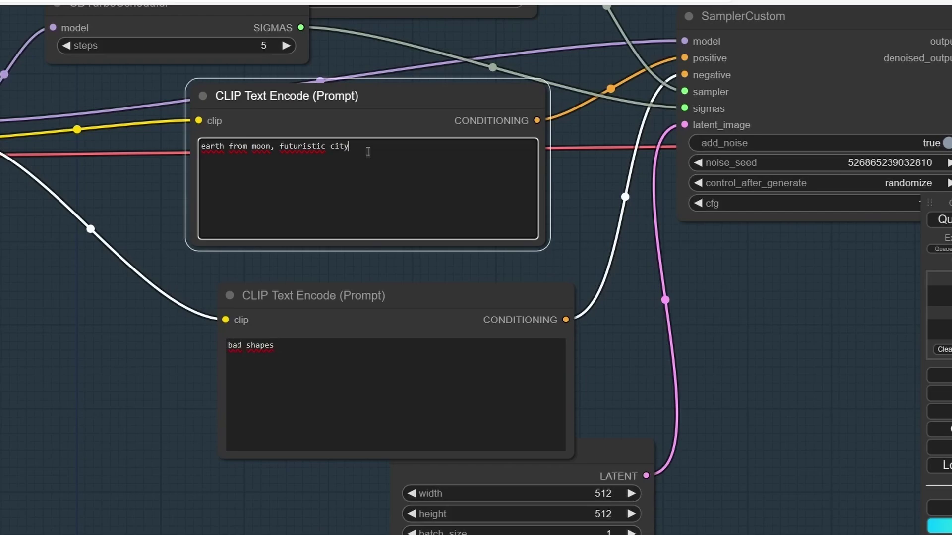
drag(368, 151, 199, 147)
key(ctrl+c)
scroll(354, 118, down, 4)
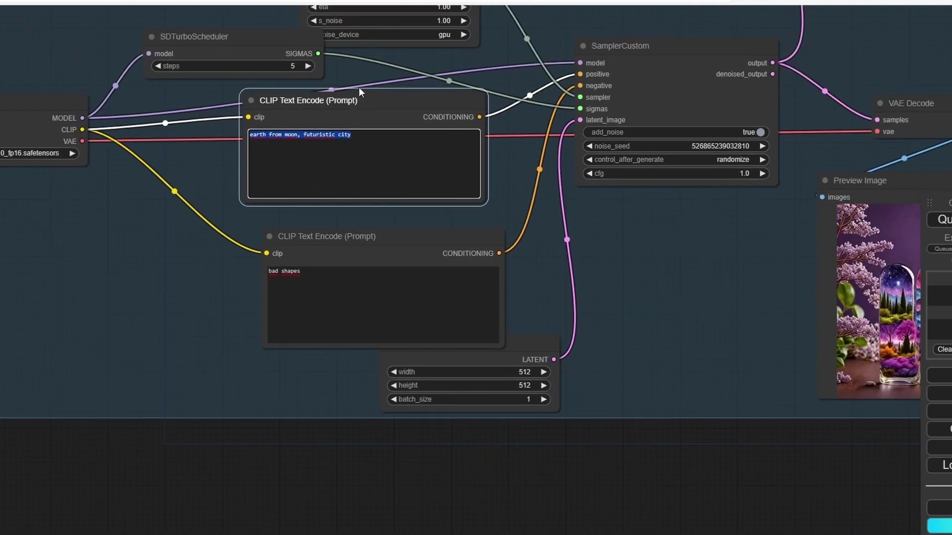
drag(359, 88, 414, 451)
drag(301, 140, 394, 392)
scroll(361, 349, up, 3)
scroll(317, 278, up, 3)
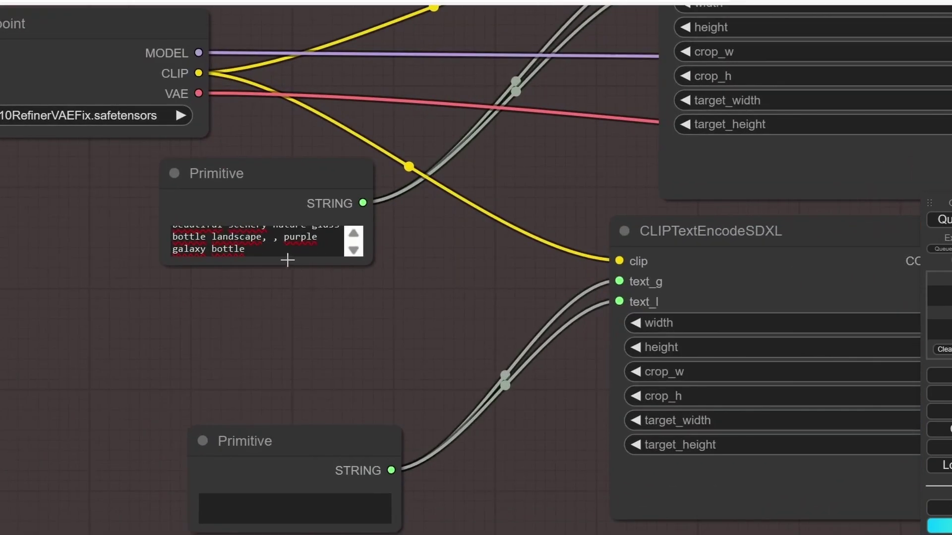
drag(285, 257, 159, 218)
key(ctrl+v)
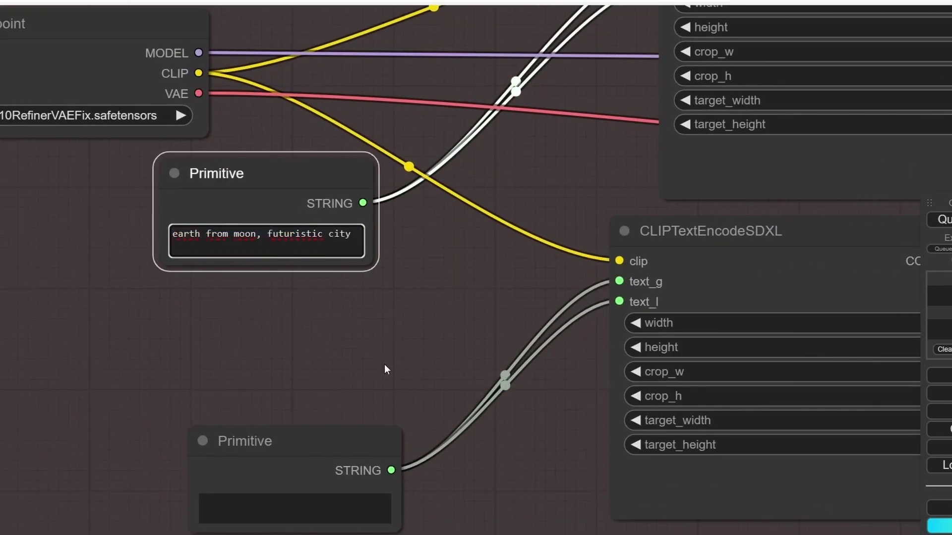
- Enter "bad shapes" as the text of the refiner's lower Primitive node
drag(384, 369, 344, 223)
scroll(347, 330, down, 1)
click(322, 360)
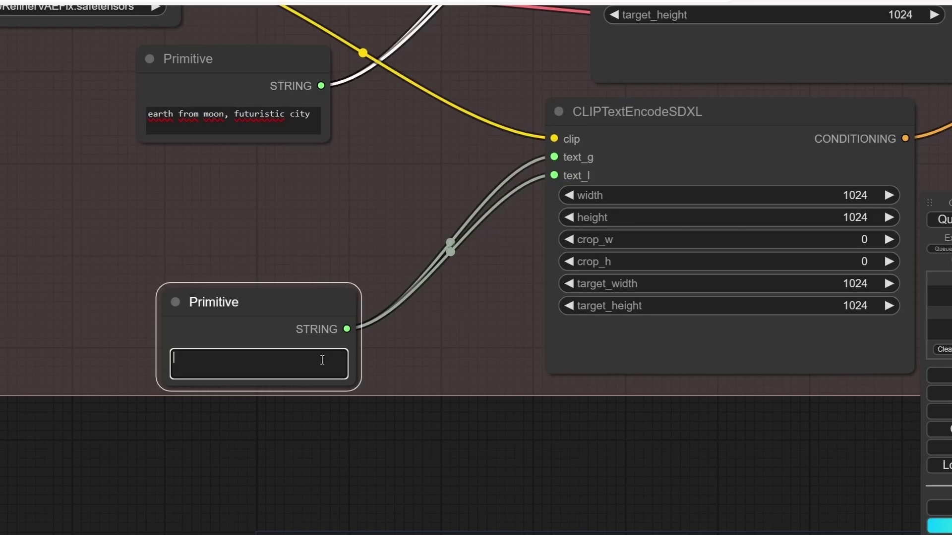
text(bad shapes)
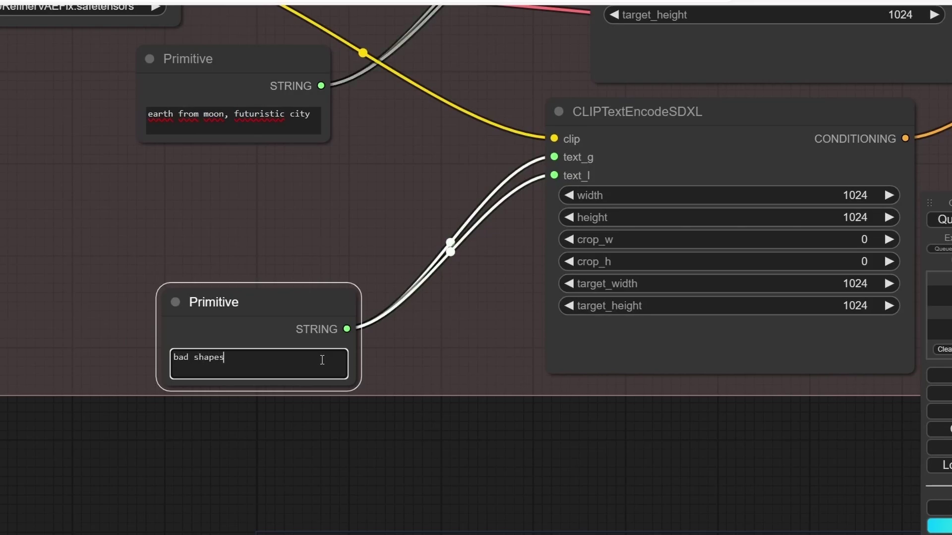
click(444, 461)
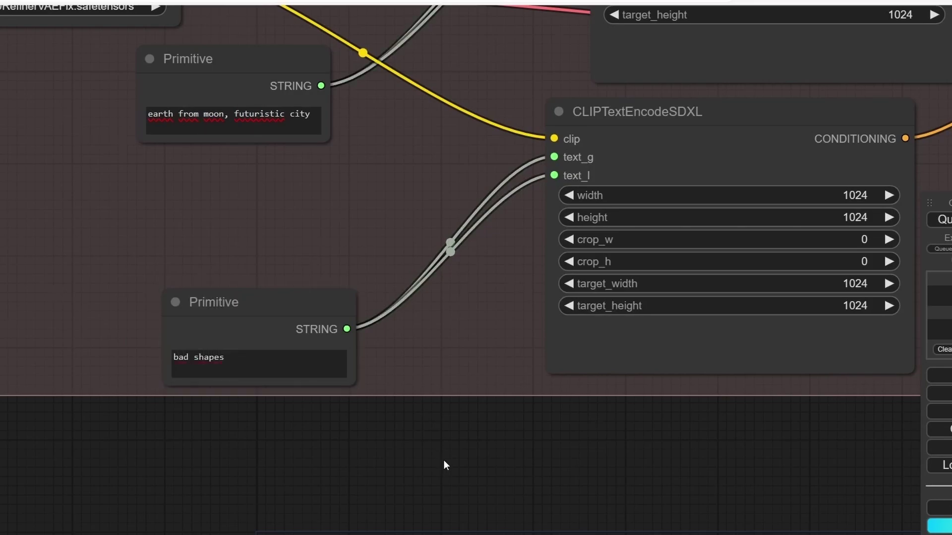
- Shift the sdxl turbo Preview Image closer to its VAE Decode and queue the workflow with the new prompts
scroll(516, 456, down, 1)
scroll(574, 440, down, 3)
drag(758, 457, 521, 457)
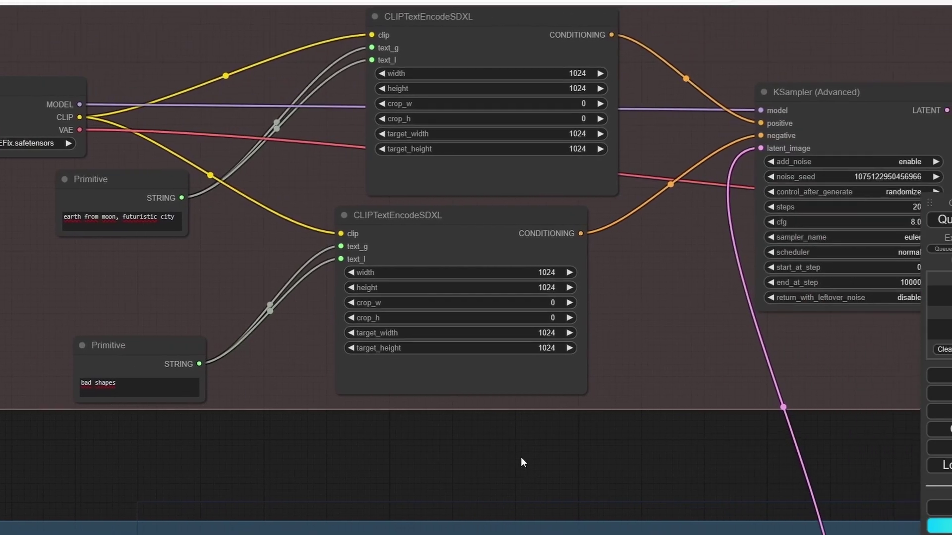
scroll(584, 441, down, 1)
drag(584, 441, 294, 166)
drag(593, 298, 534, 160)
key(ctrl+Return)
- Enlarge the sdxl turbo Preview Image and move the VAE Decode node up clear of it
scroll(491, 147, down, 2)
drag(495, 135, 493, 178)
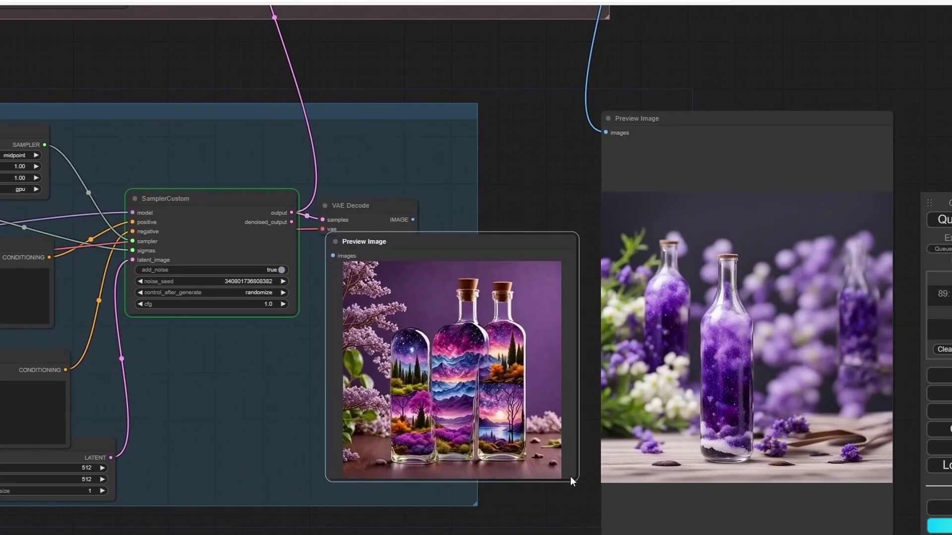
drag(390, 205, 399, 125)
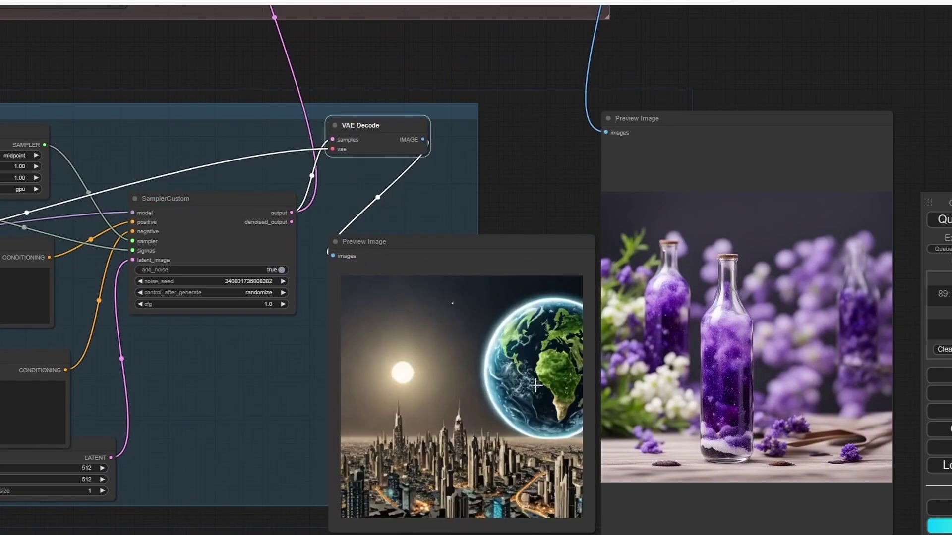
- Move the refiner's Preview Image down beside the sdxl turbo preview and compare the two generated images
scroll(510, 145, down, 1)
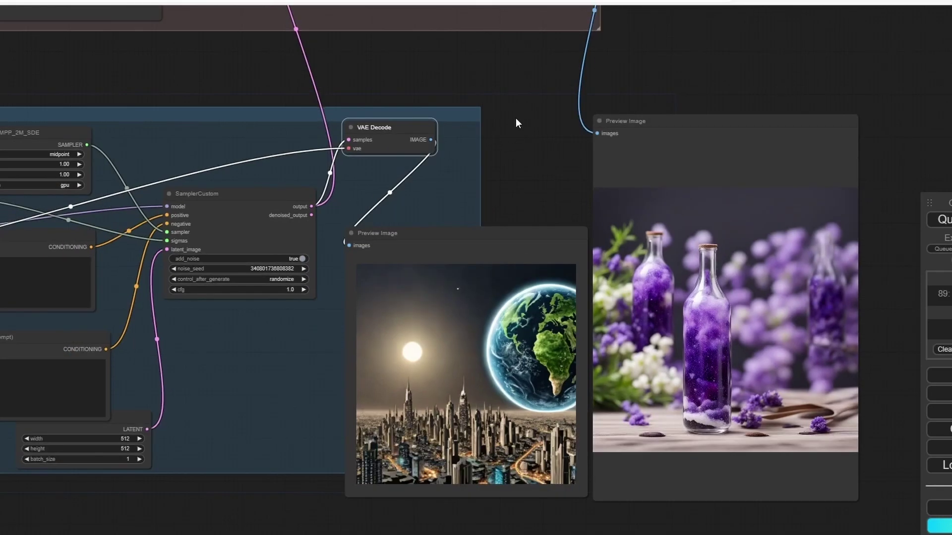
scroll(517, 103, up, 1)
drag(518, 103, 479, 271)
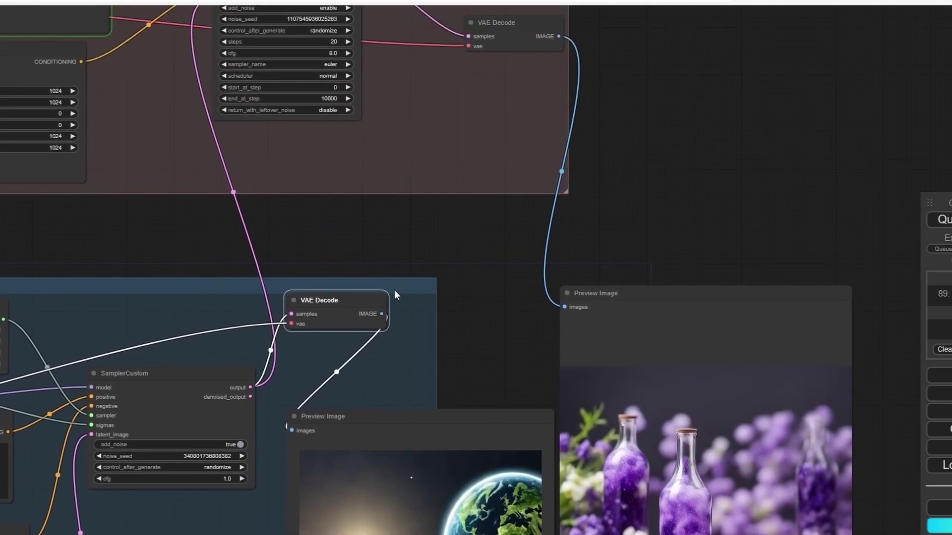
drag(326, 226, 165, 33)
drag(479, 105, 495, 147)
drag(354, 209, 338, 167)
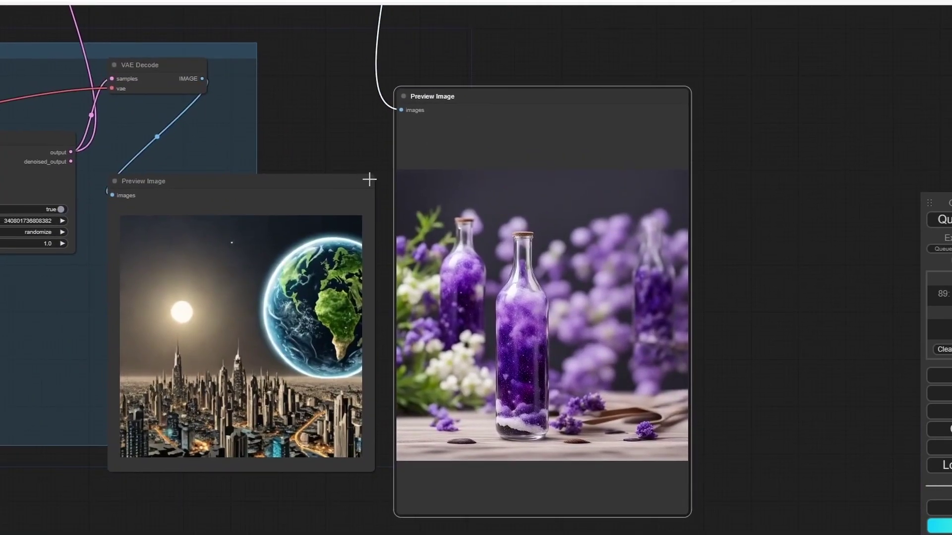
scroll(671, 433, up, 2)
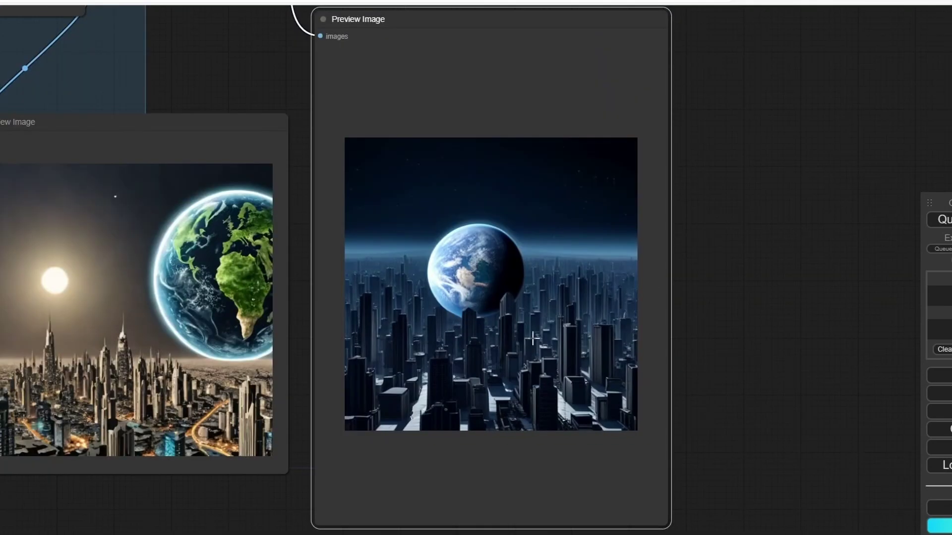
scroll(470, 276, down, 1)
drag(254, 89, 543, 214)
drag(215, 89, 501, 216)
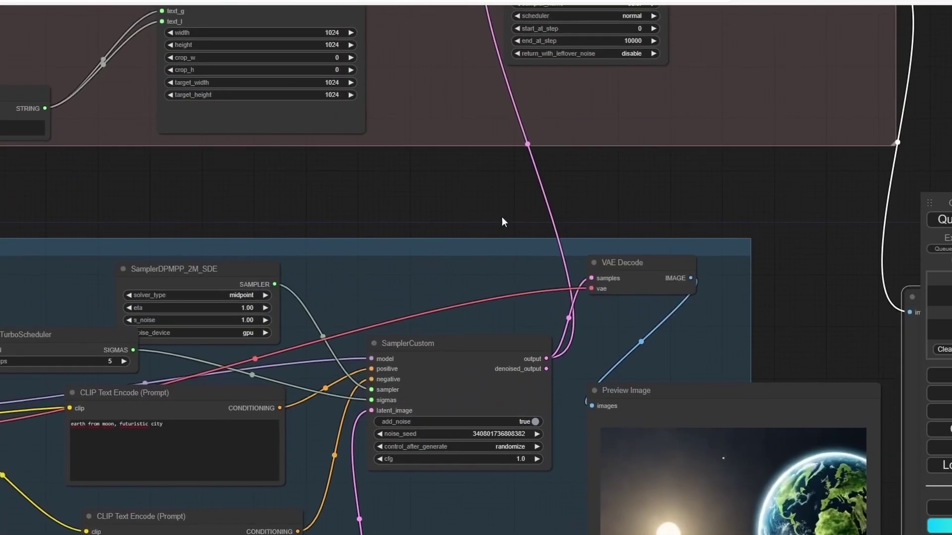
- Set the refiner KSampler (Advanced) to start at step 10 and use the euler_ancestral sampler
scroll(452, 176, down, 2)
drag(452, 180, 493, 323)
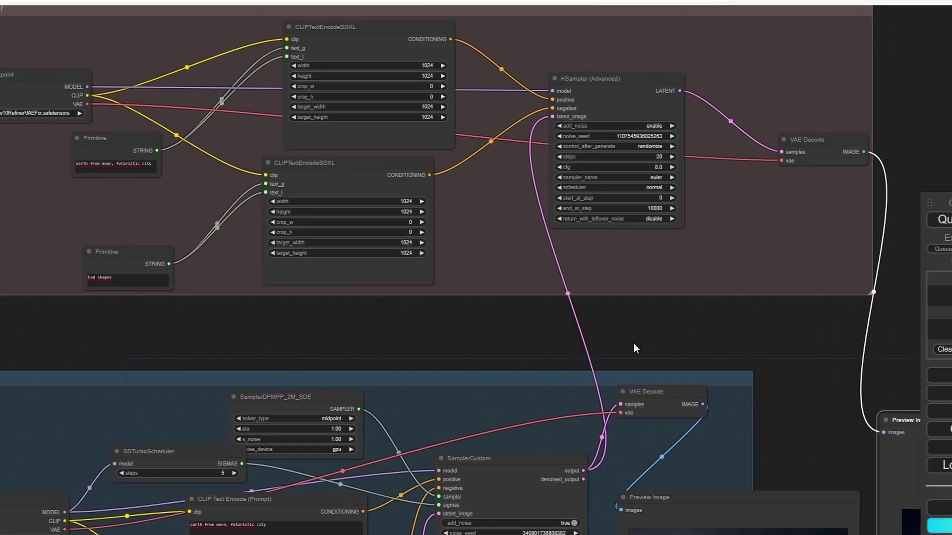
drag(758, 358, 181, 125)
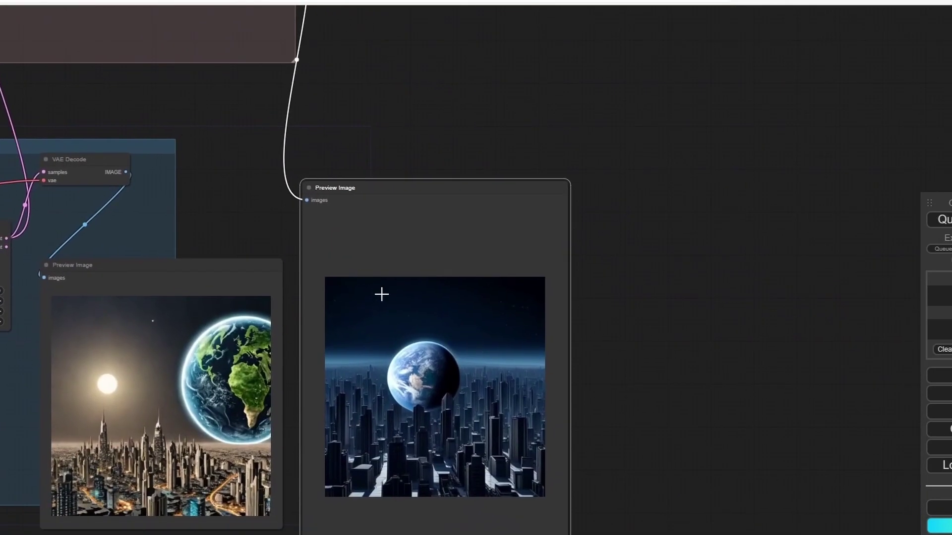
scroll(382, 295, up, 4)
drag(419, 340, 413, 96)
right_click(437, 208)
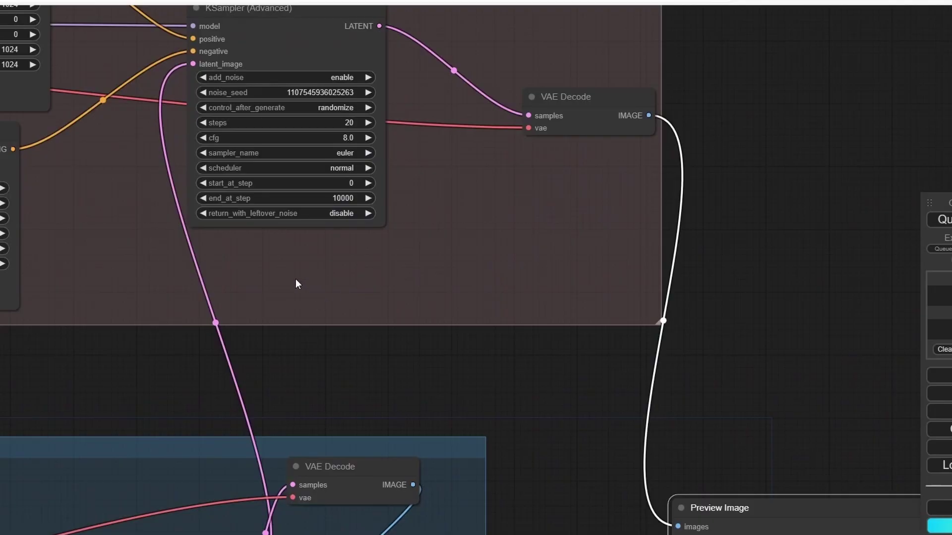
scroll(382, 389, up, 4)
scroll(433, 339, up, 3)
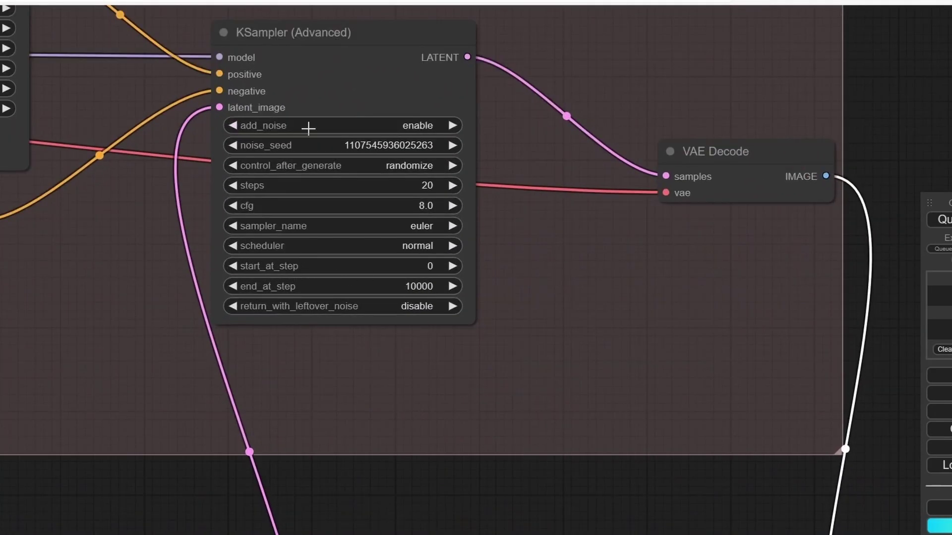
scroll(300, 371, down, 2)
drag(227, 354, 331, 423)
scroll(337, 429, up, 3)
click(570, 325)
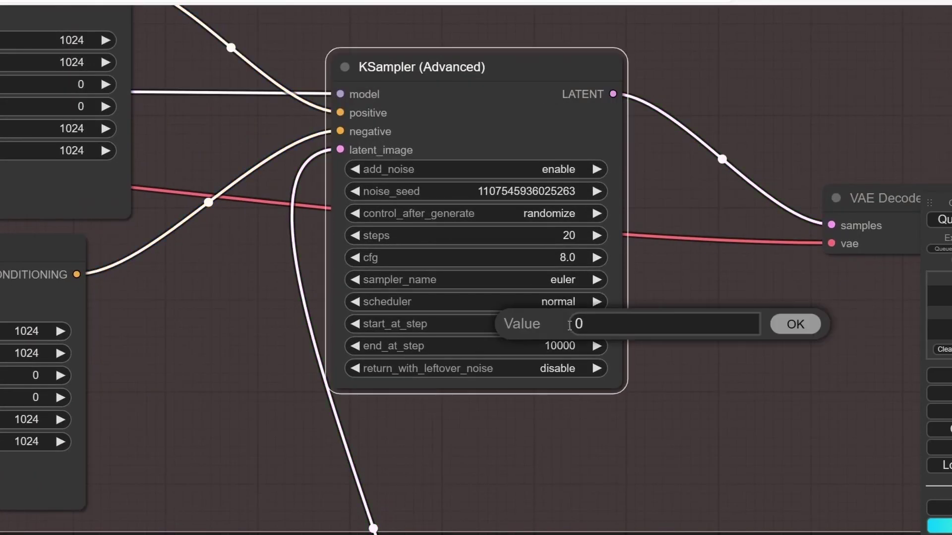
text(10)
key(Return)
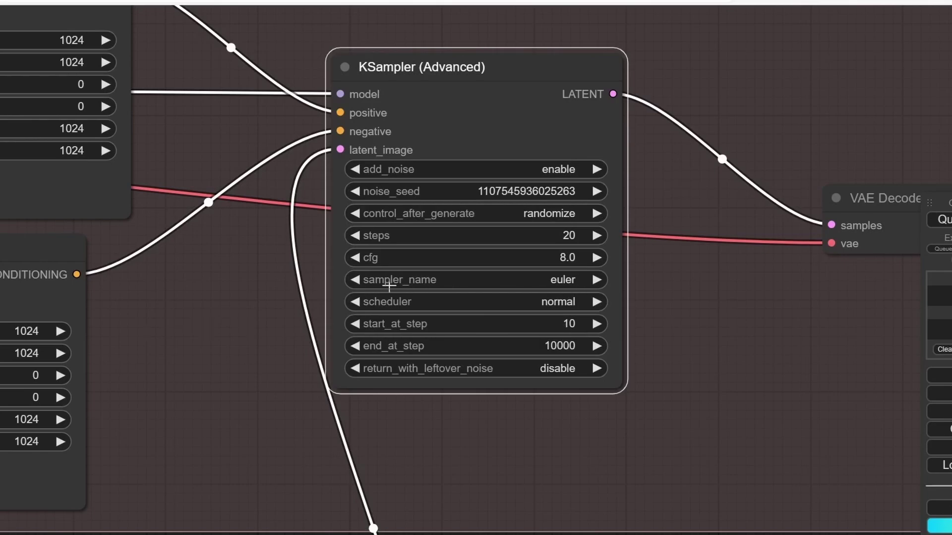
click(597, 280)
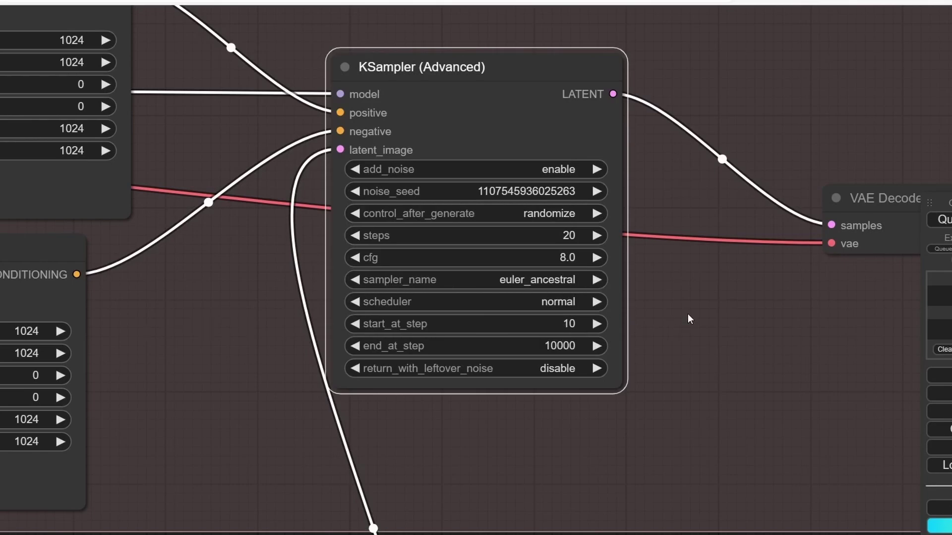
- Queue the workflow with the changed refiner sampler settings
scroll(634, 285, up, 2)
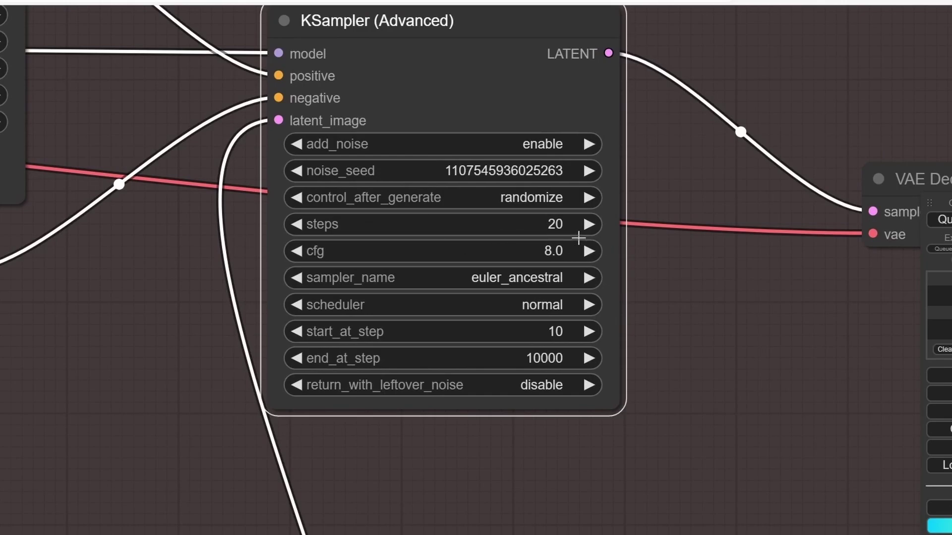
scroll(688, 311, down, 3)
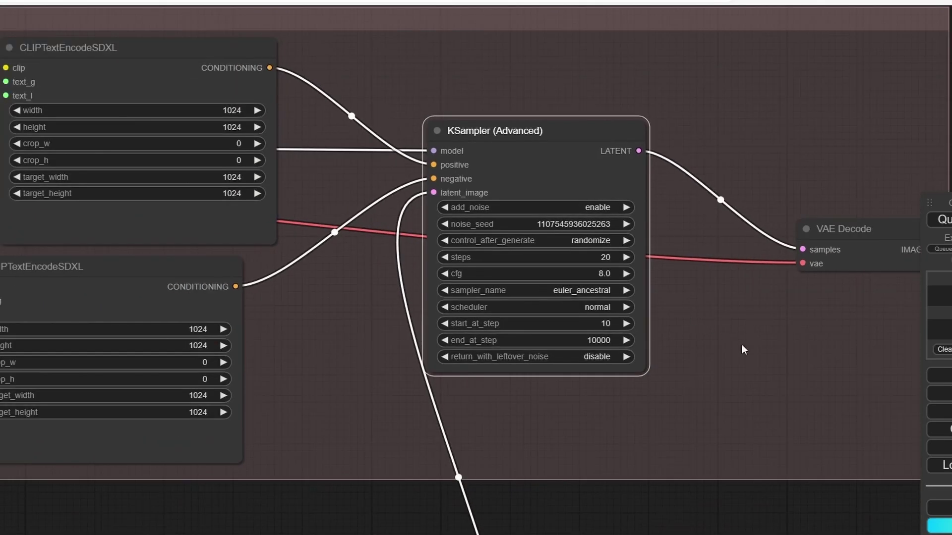
scroll(739, 338, down, 4)
drag(729, 314, 571, 70)
drag(622, 295, 544, 135)
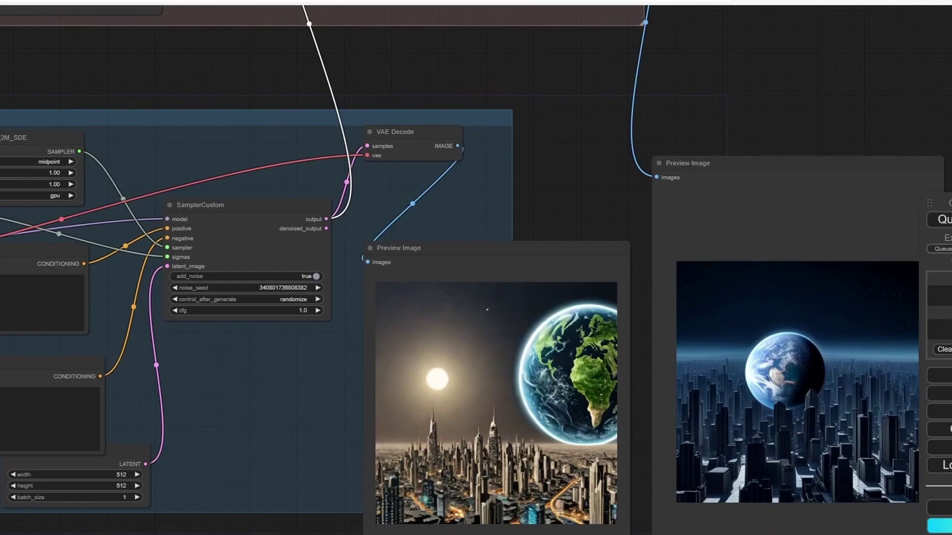
click(944, 219)
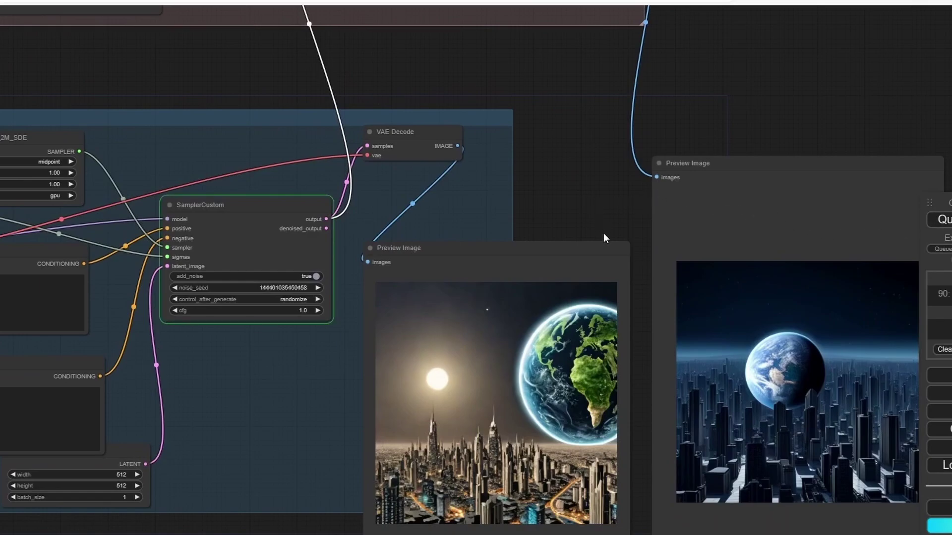
- Compare the refiner's new image with the sdxl turbo image, examining the skyline and planet details closely
drag(603, 234, 547, 191)
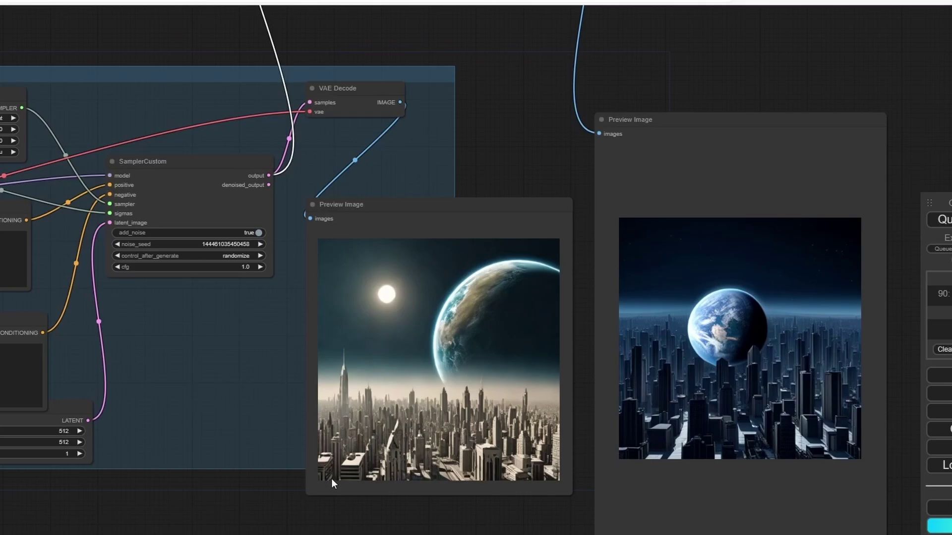
scroll(507, 126, down, 1)
drag(506, 126, 489, 317)
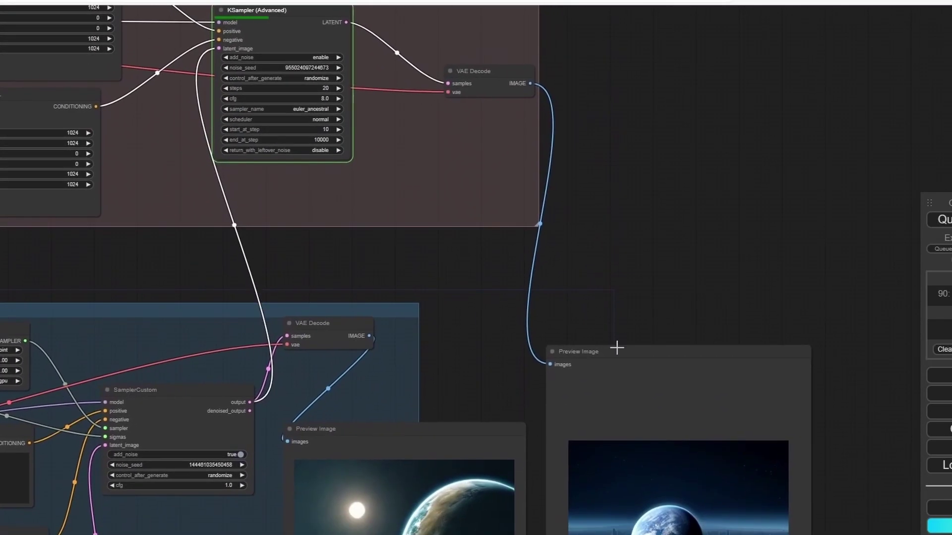
drag(506, 384, 430, 163)
scroll(433, 224, up, 1)
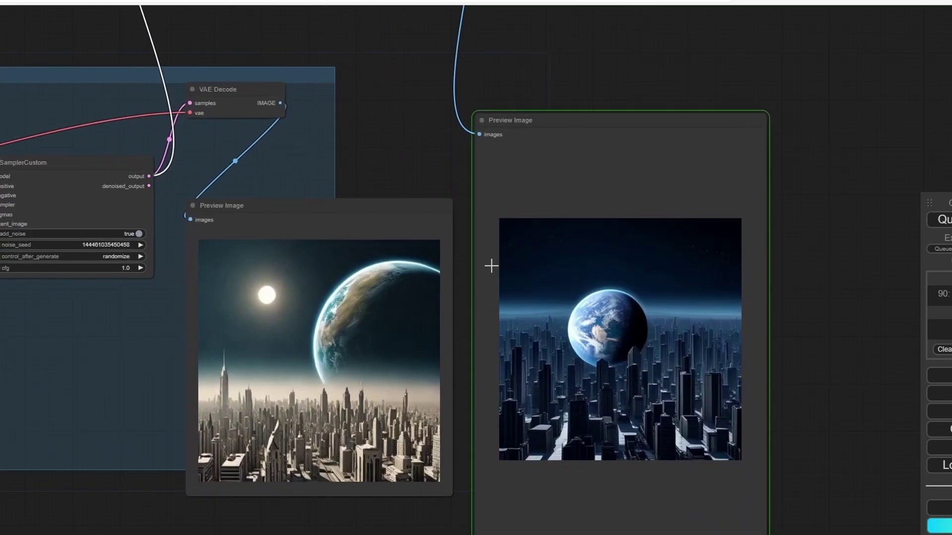
scroll(664, 378, up, 8)
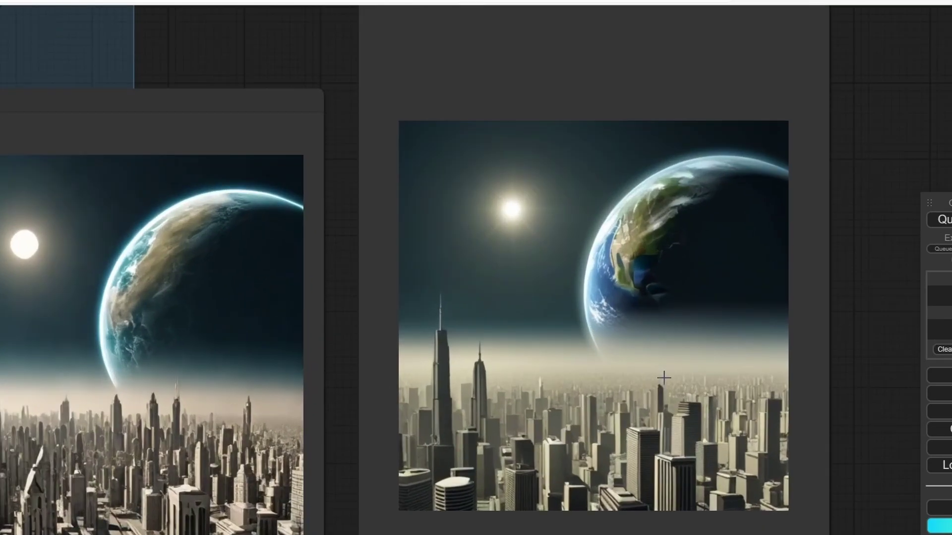
scroll(591, 308, down, 7)
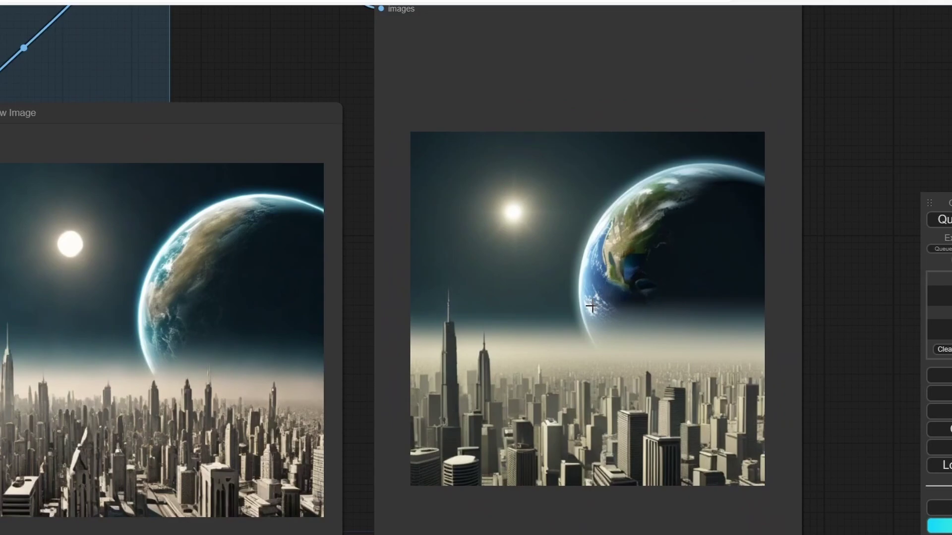
scroll(591, 308, up, 2)
scroll(537, 356, down, 1)
scroll(538, 357, up, 3)
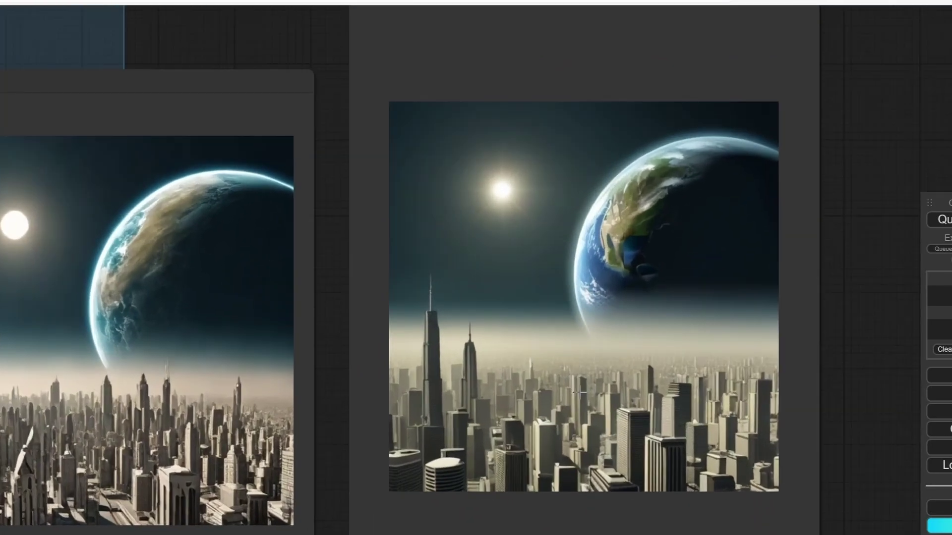
scroll(590, 342, down, 2)
scroll(535, 367, down, 2)
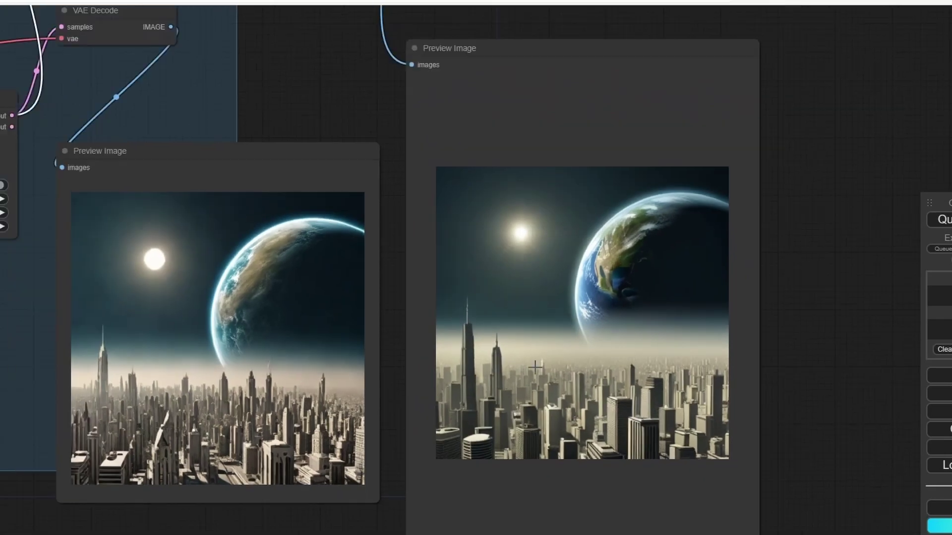
scroll(639, 368, up, 3)
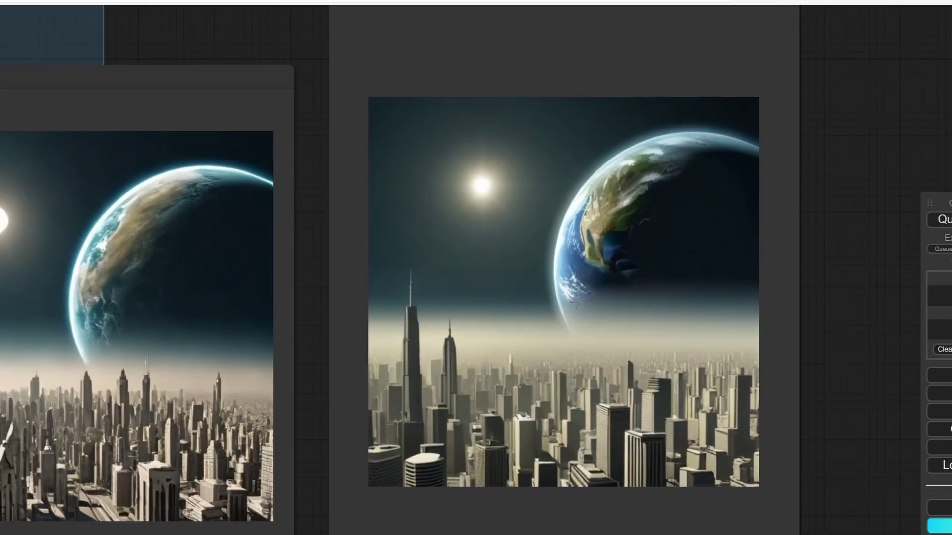
scroll(576, 304, down, 2)
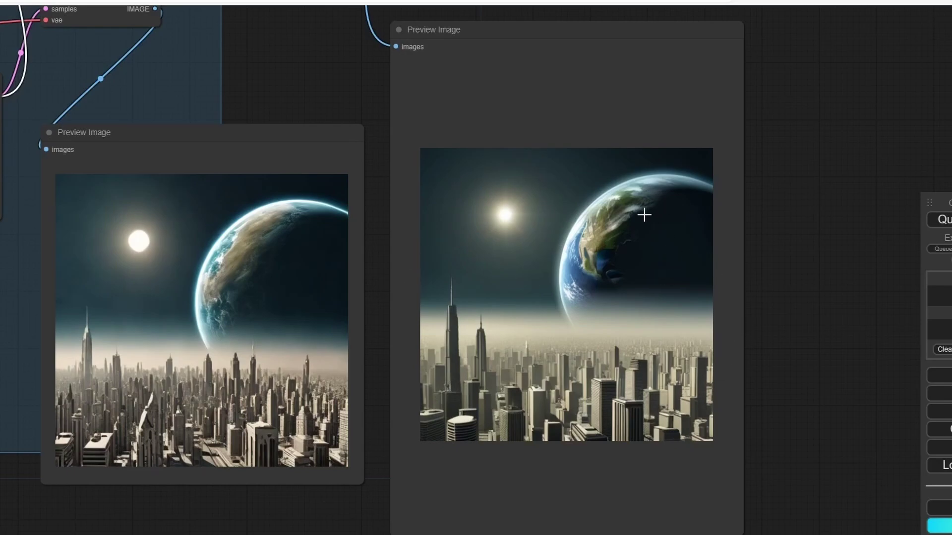
scroll(784, 269, down, 1)
scroll(759, 174, down, 2)
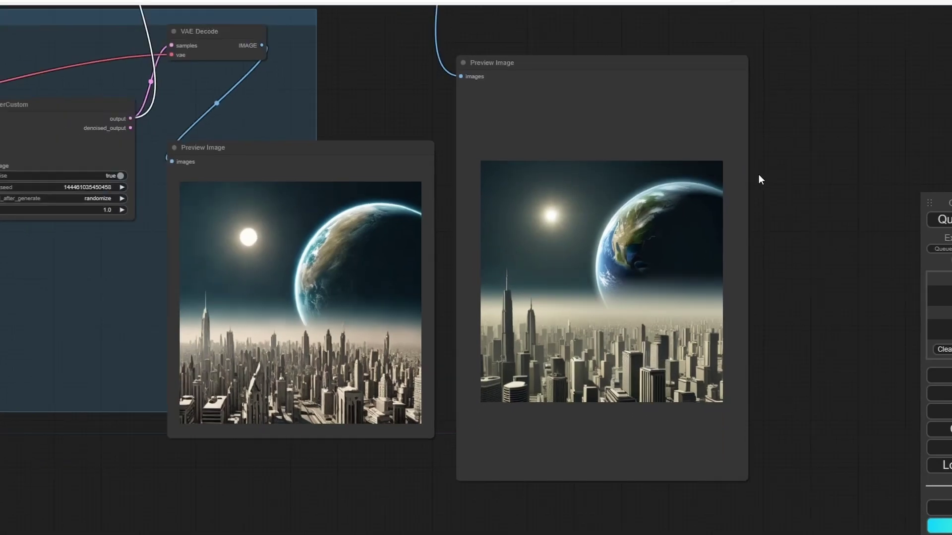
drag(762, 121, 780, 376)
scroll(529, 179, down, 2)
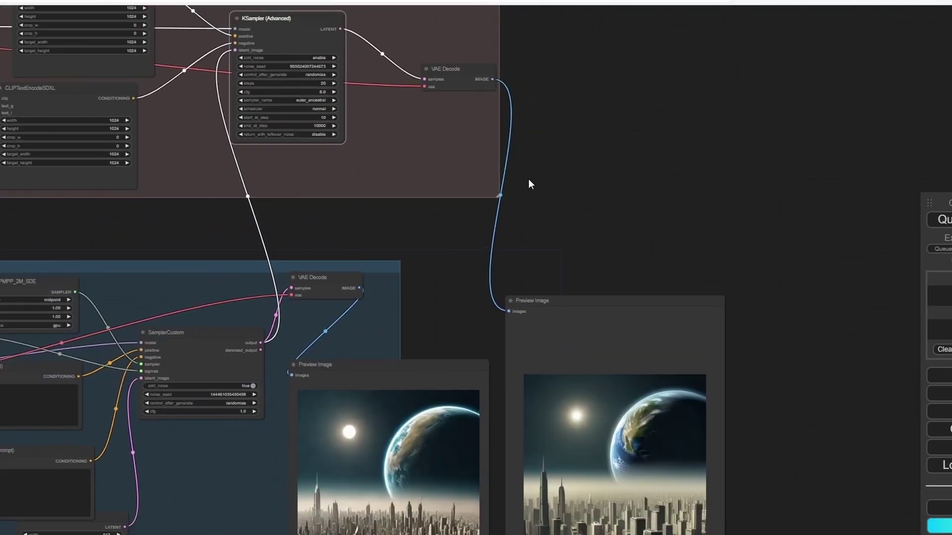
scroll(553, 170, down, 1)
drag(552, 170, 476, 152)
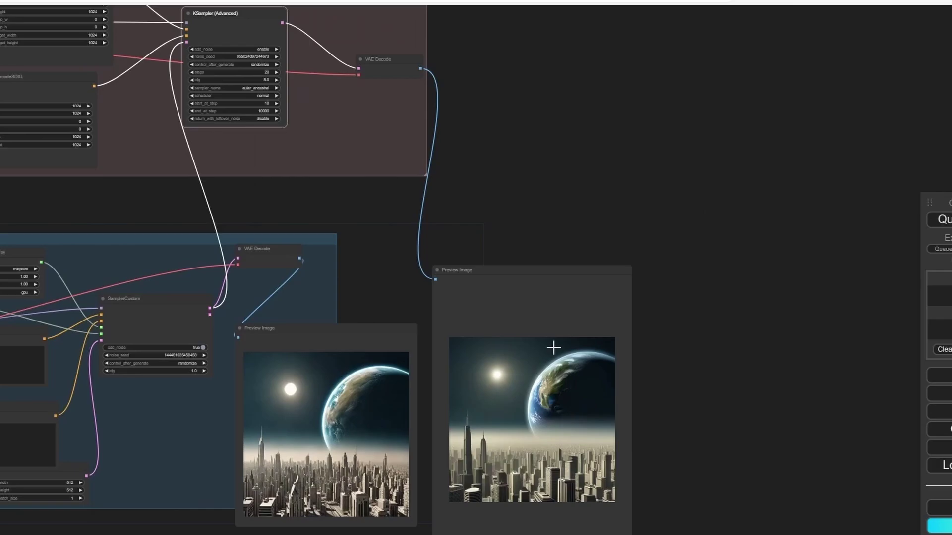
scroll(616, 227, down, 2)
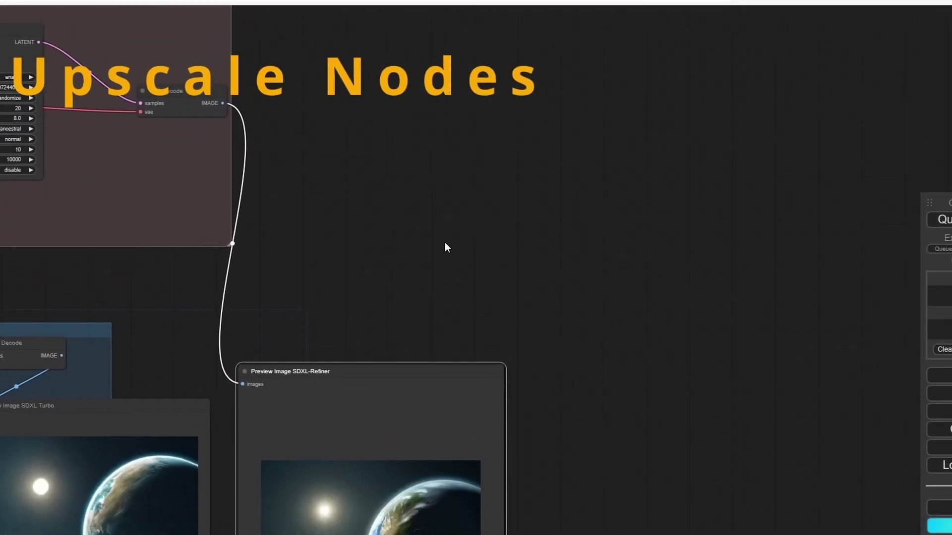
- Add a VAE Encode node fed by the refiner VAE Decode's image output, well clear of the refiner group
drag(242, 112, 436, 185)
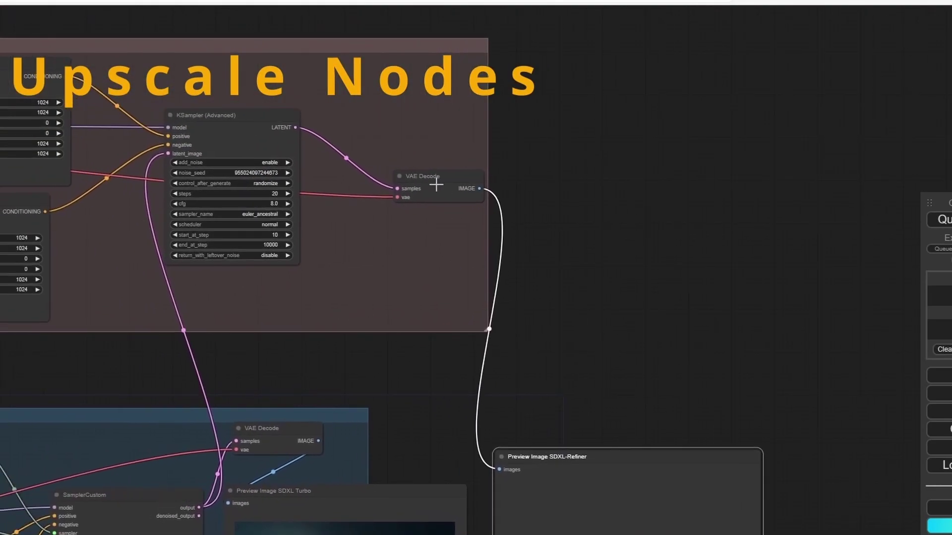
scroll(325, 110, up, 1)
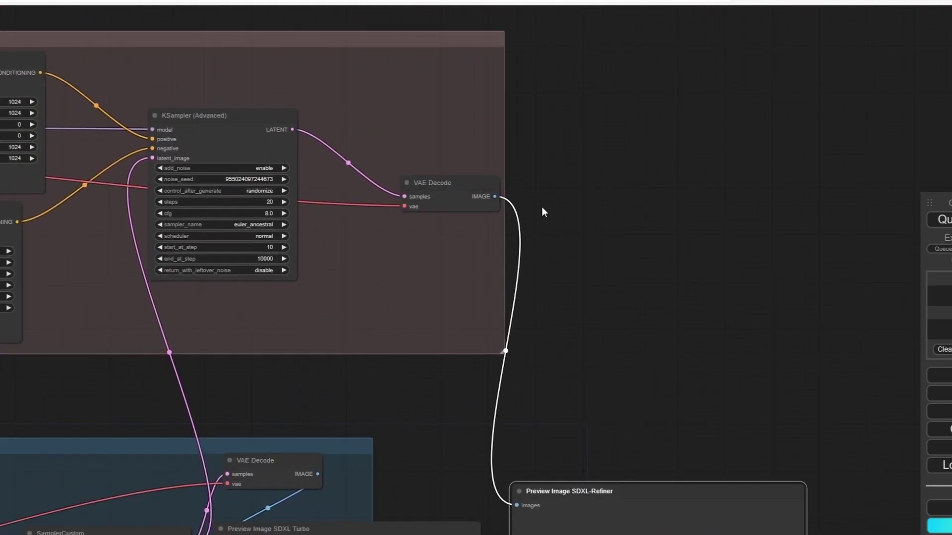
drag(494, 197, 870, 194)
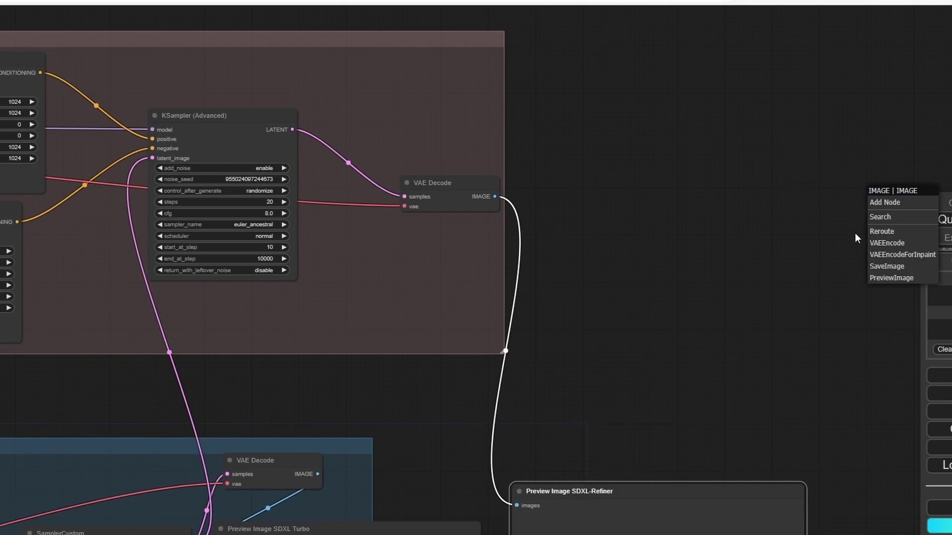
click(887, 243)
drag(828, 278, 439, 210)
drag(503, 151, 653, 172)
- Add a Load Checkpoint node between the refiner group and VAE Encode, using RealitiesEdgeXLLCM_TURBOXL.safetensors
double_click(459, 304)
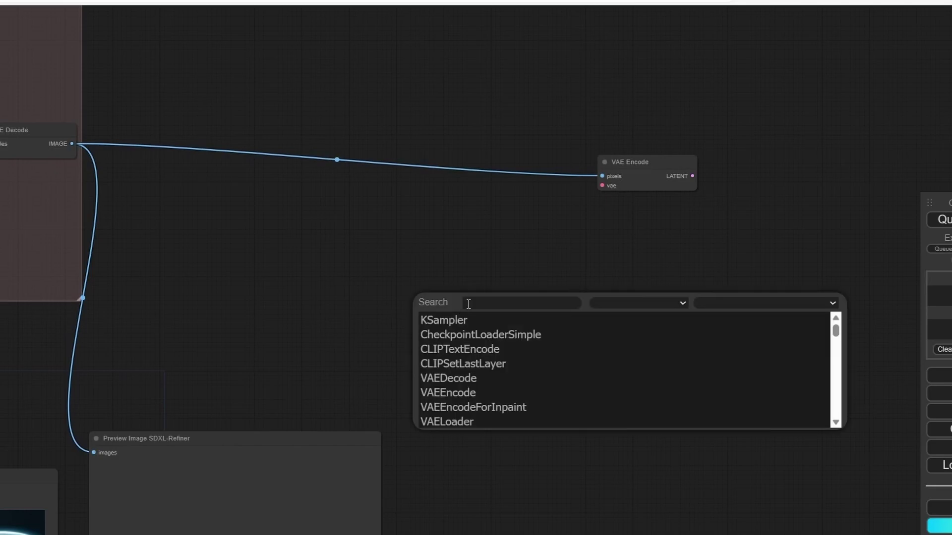
text(che)
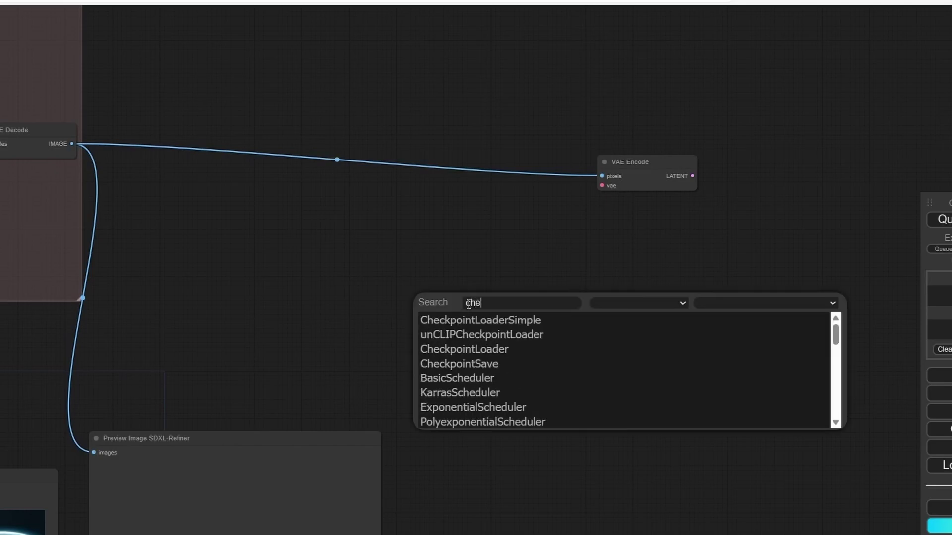
key(Return)
drag(510, 310, 377, 239)
scroll(378, 239, up, 4)
click(415, 276)
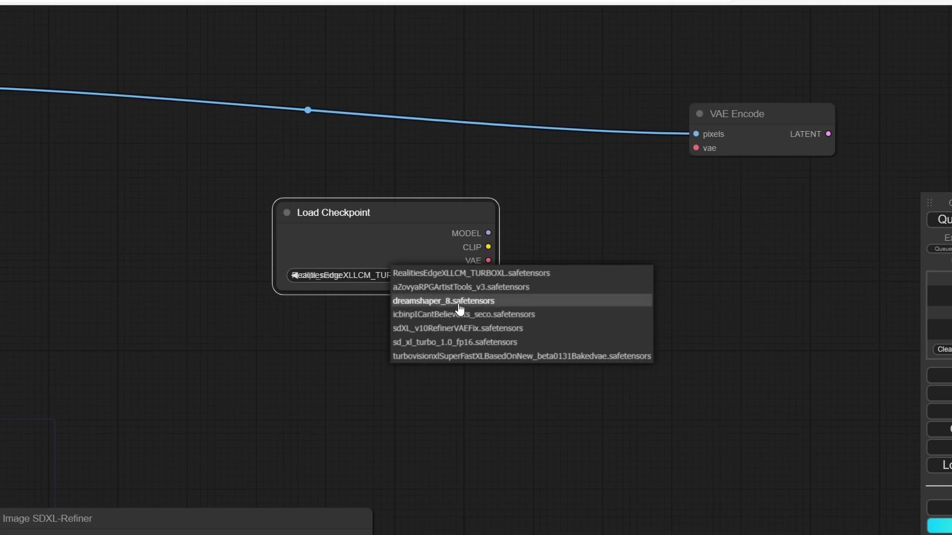
click(433, 280)
- Add a KSampler node just below the VAE Encode node
scroll(495, 298, down, 1)
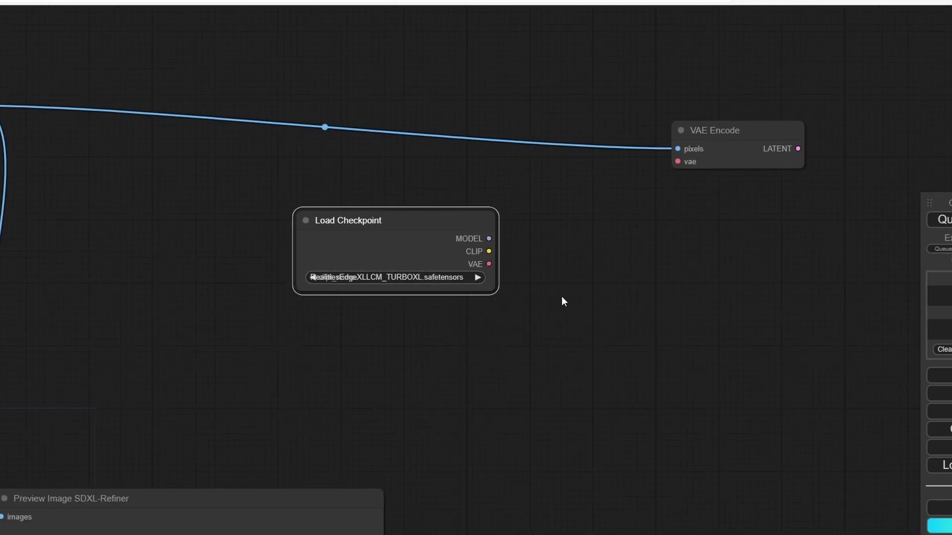
drag(563, 301, 482, 297)
scroll(422, 286, down, 2)
drag(350, 244, 293, 245)
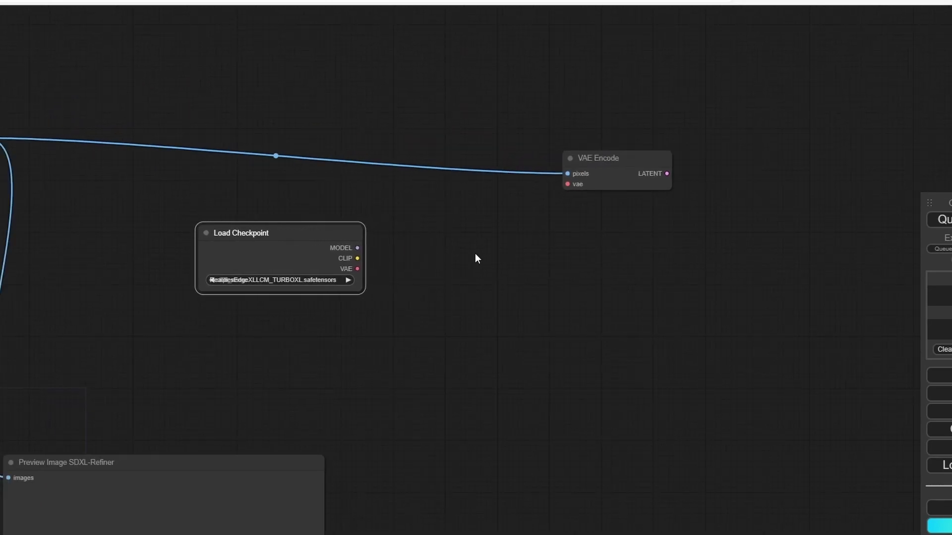
drag(475, 254, 408, 254)
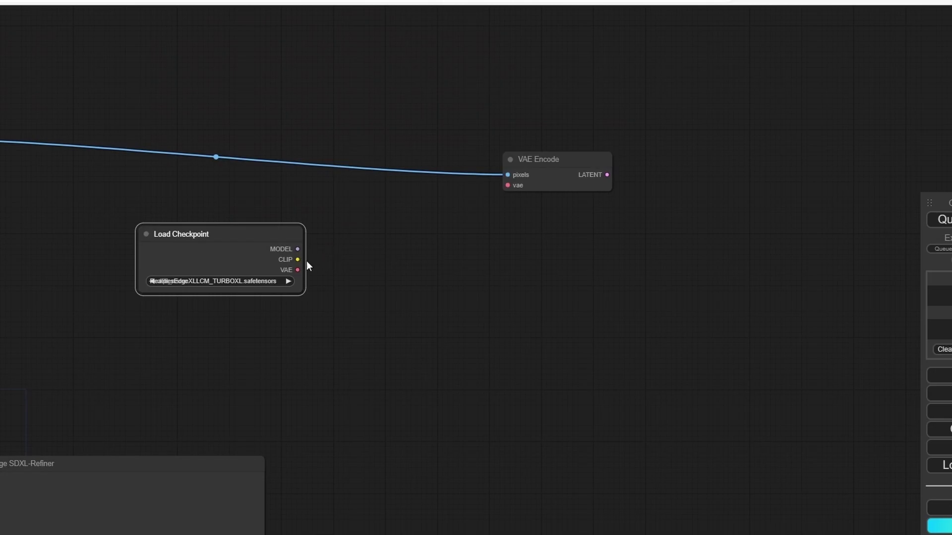
double_click(500, 263)
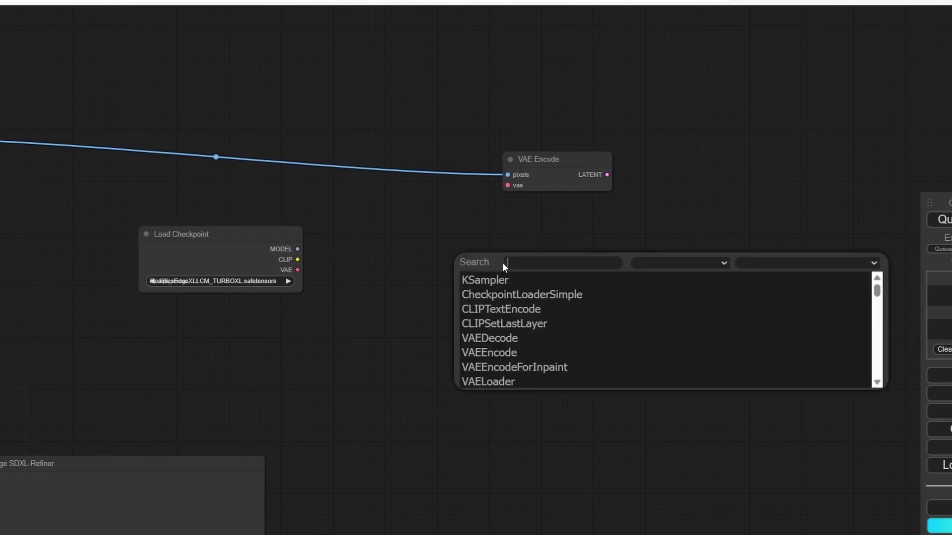
click(548, 281)
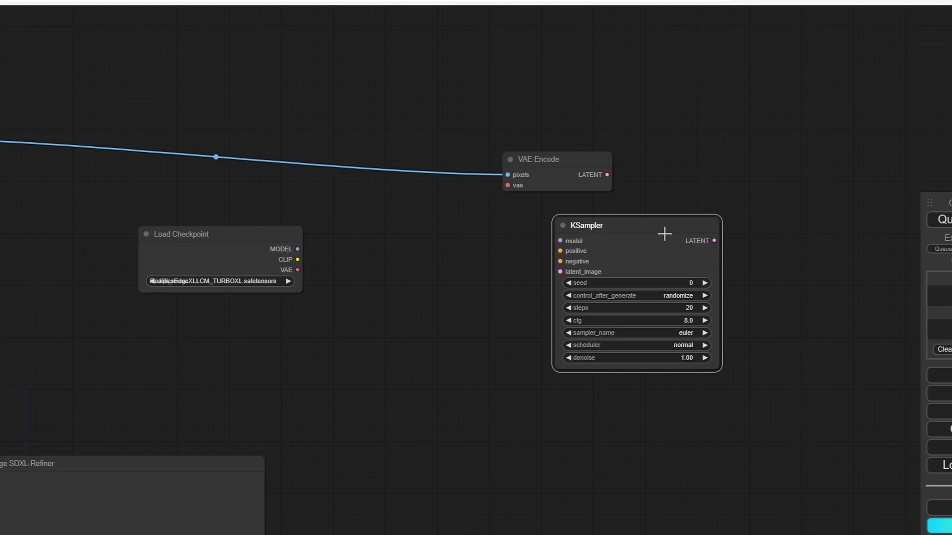
- Space the VAE Encode and KSampler nodes farther apart and connect the Load Checkpoint MODEL output to the KSampler
drag(665, 234, 771, 184)
drag(573, 161, 441, 162)
drag(756, 178, 715, 180)
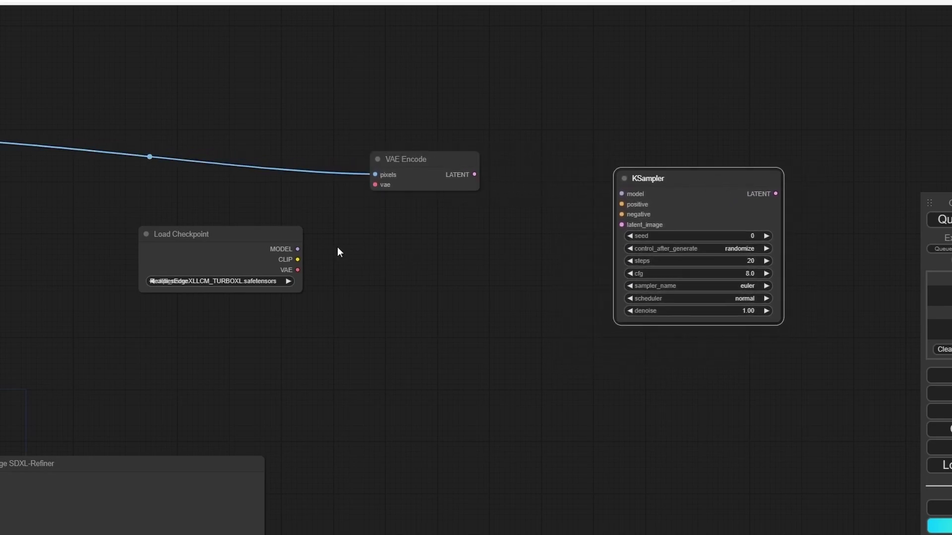
drag(297, 249, 621, 194)
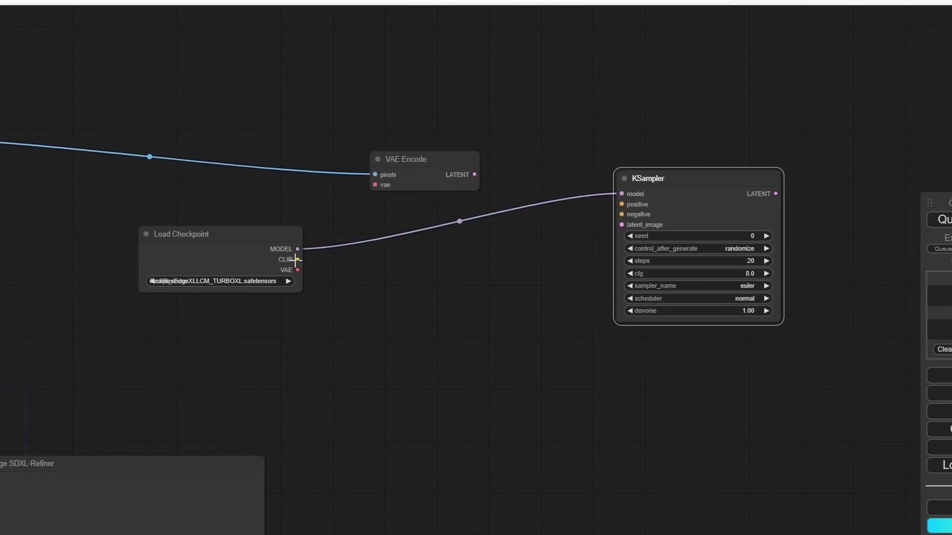
- Add two CLIP Text Encode nodes fed by the checkpoint's CLIP and connect them to the KSampler's positive and negative inputs
drag(296, 259, 374, 269)
click(428, 311)
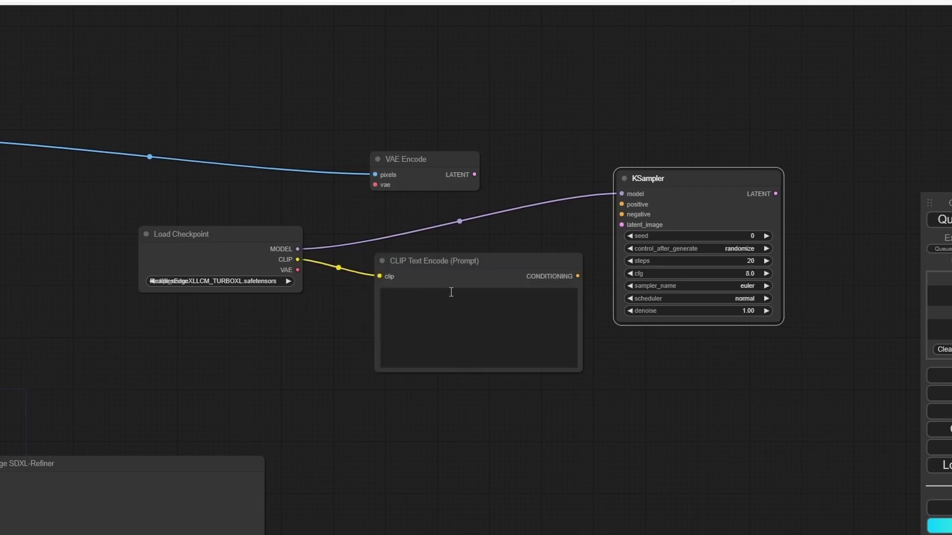
drag(485, 270, 482, 261)
drag(297, 259, 371, 374)
click(424, 415)
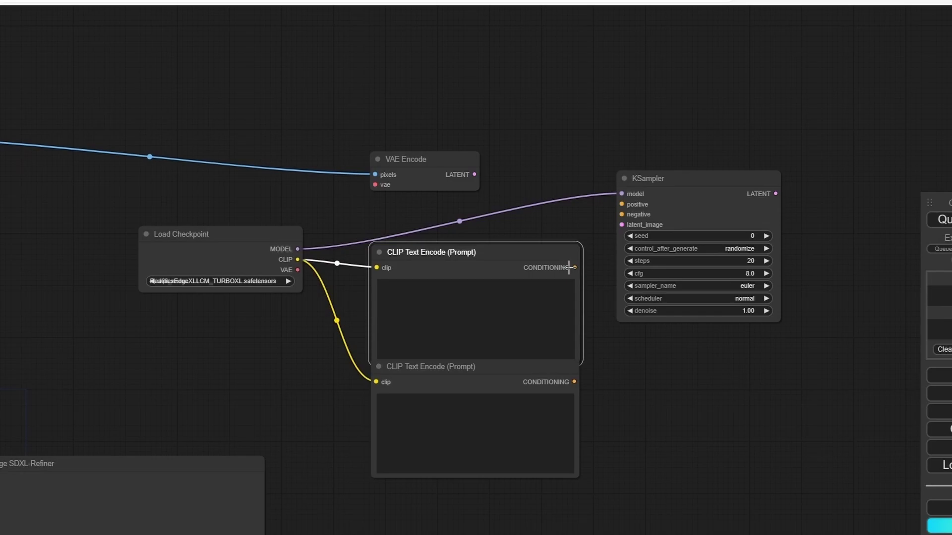
drag(574, 267, 622, 204)
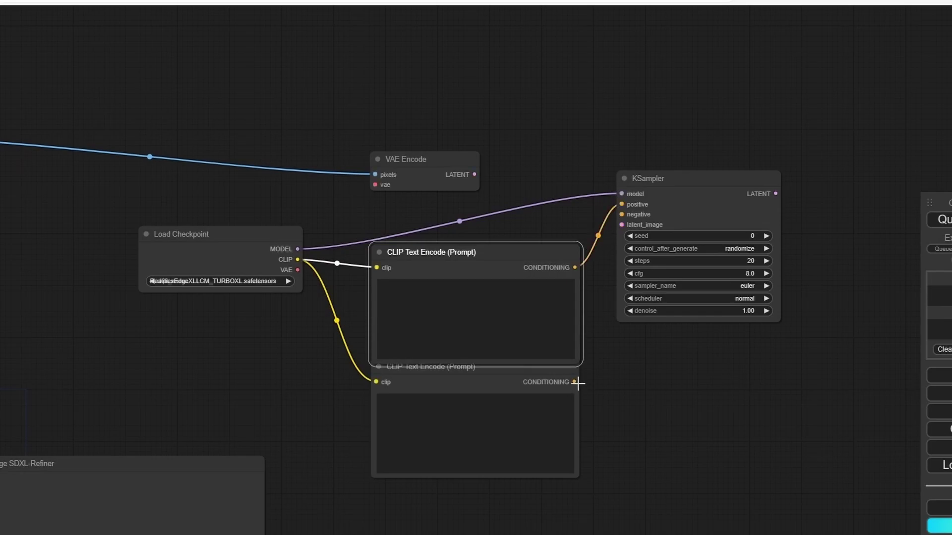
drag(578, 382, 622, 214)
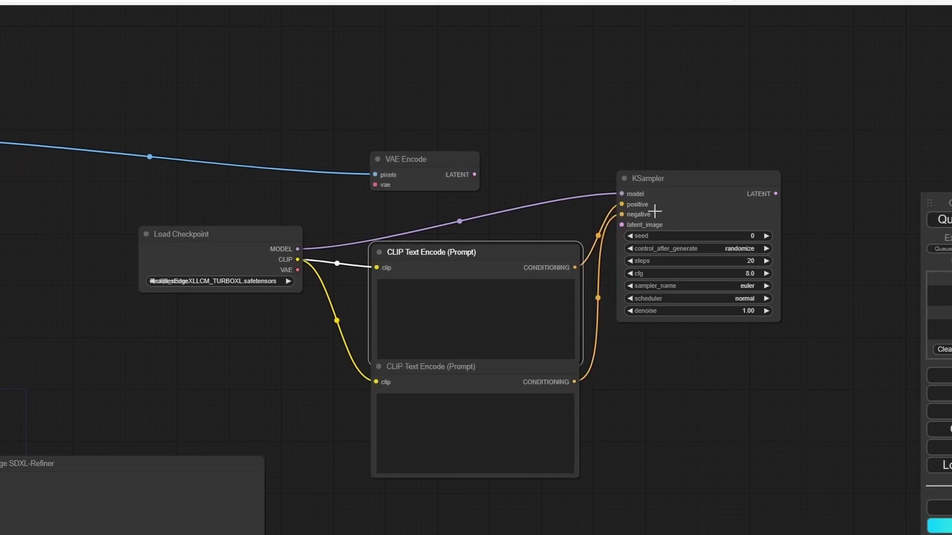
- Add a VAE Decode node fed by the KSampler's LATENT output and the new checkpoint's VAE
drag(693, 206, 740, 215)
drag(723, 420, 556, 388)
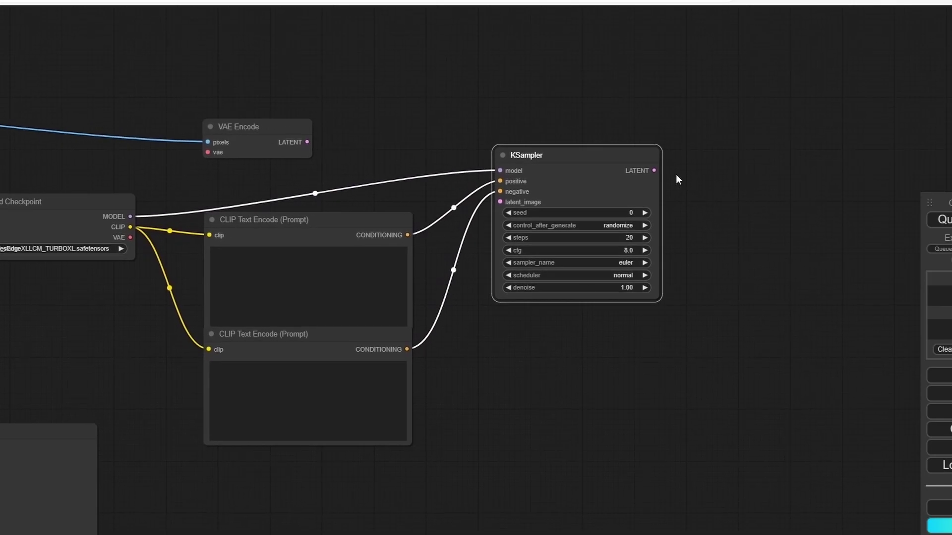
drag(654, 171, 729, 199)
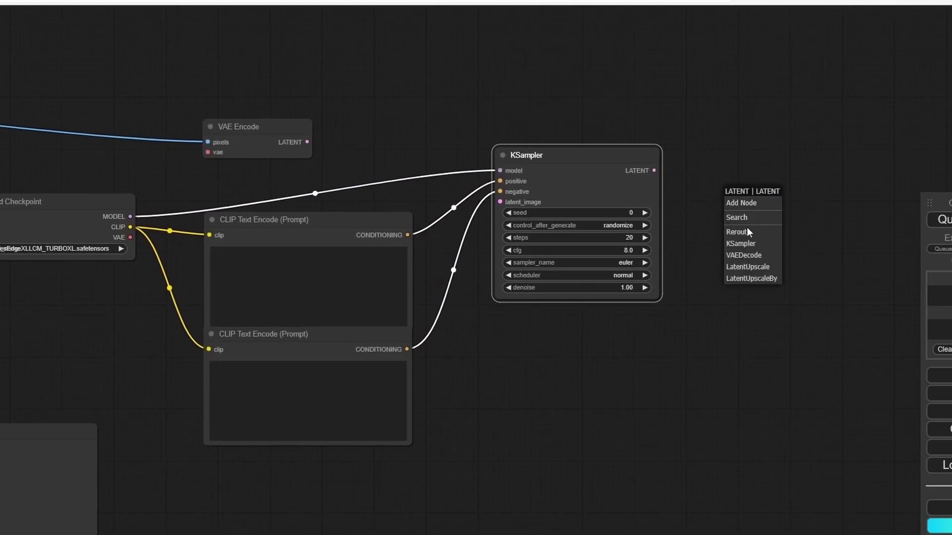
click(756, 255)
scroll(693, 245, down, 1)
drag(693, 245, 771, 253)
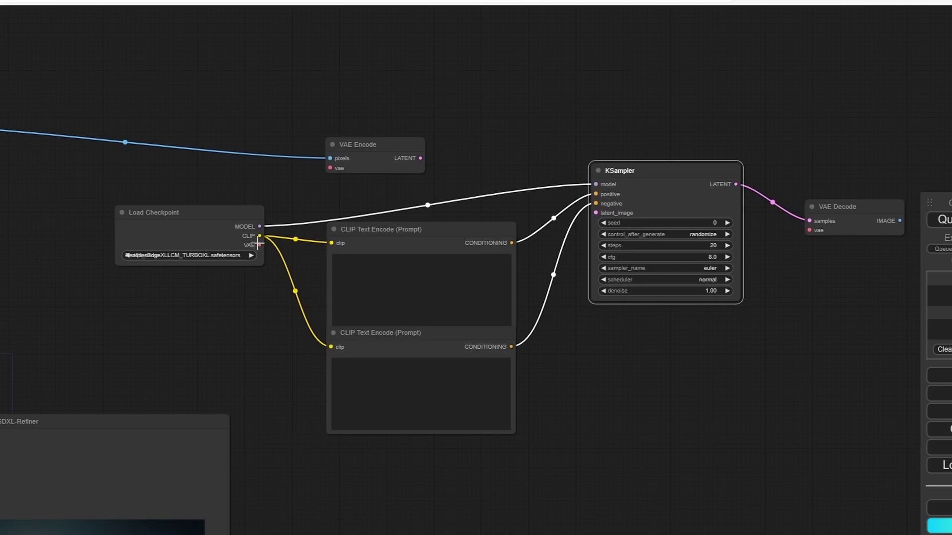
drag(259, 245, 638, 315)
- Add a Preview Image node below the KSampler, fed by the new VAE Decode's IMAGE output
drag(695, 204, 475, 368)
click(503, 441)
drag(448, 422, 494, 325)
click(563, 266)
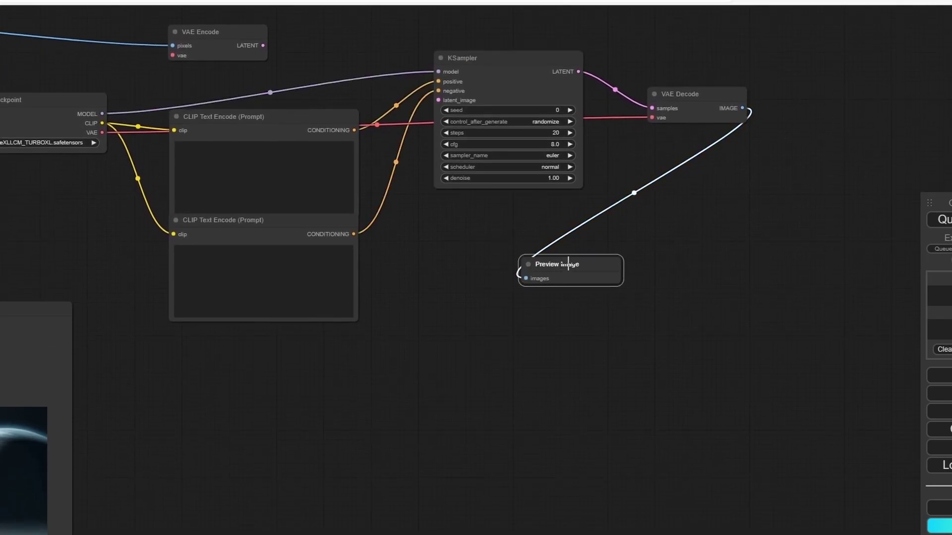
- Title the new preview node "Preview Image SDXL-Refiner Upscaled"
right_click(569, 265)
click(591, 341)
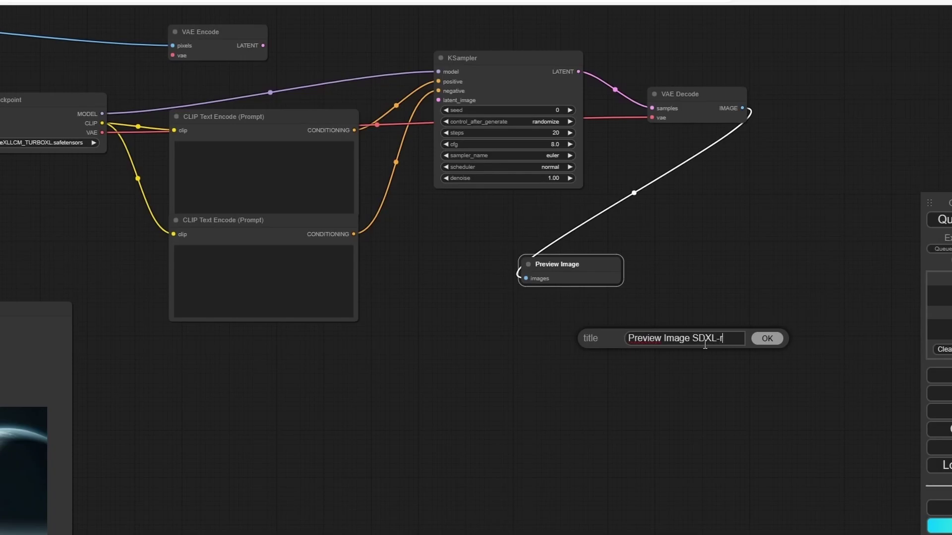
text(SDXL-Refiner)
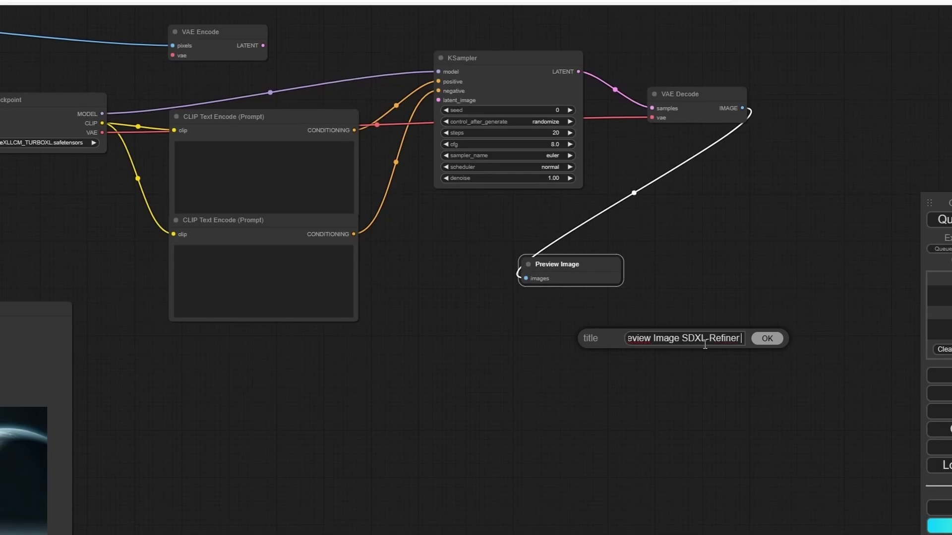
text( Upscaled)
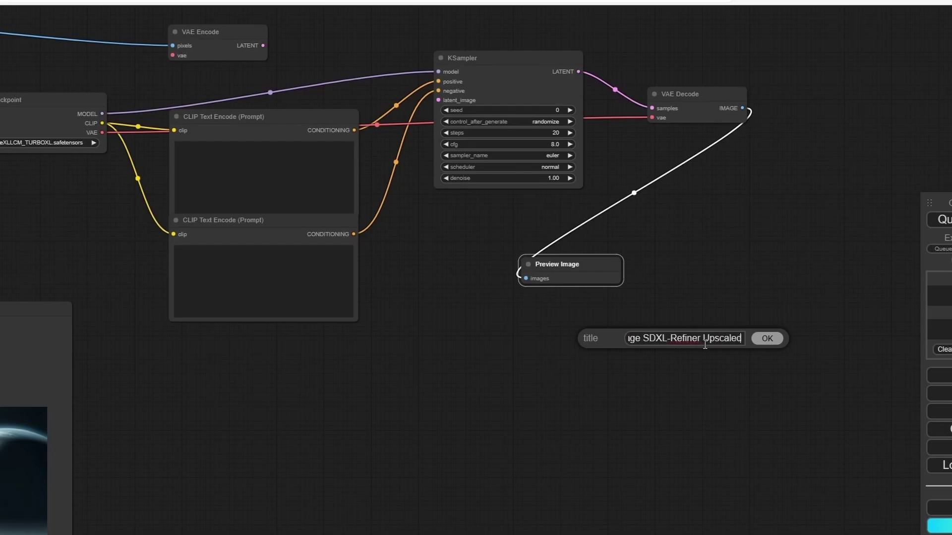
key(Return)
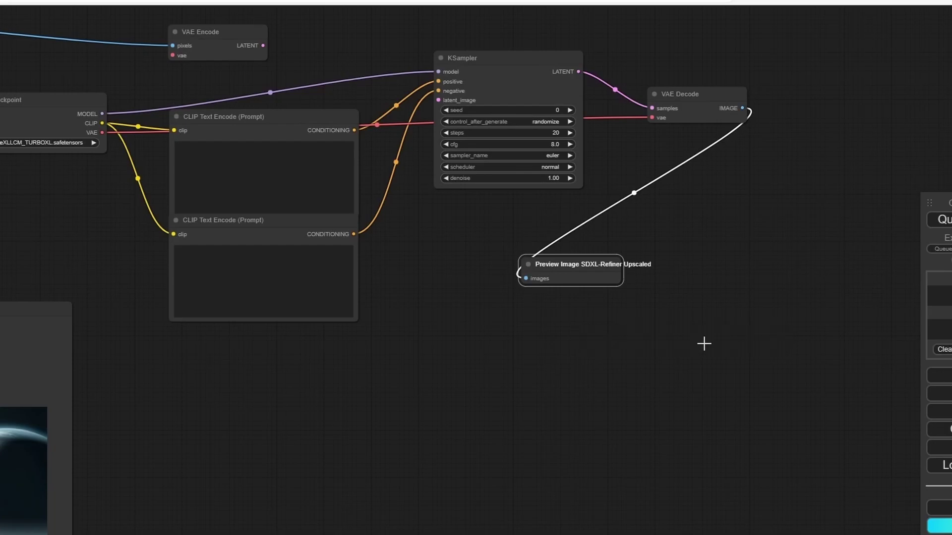
- Enlarge the Preview Image SDXL-Refiner Upscaled node and place it beside the SDXL-Refiner preview
drag(620, 288, 815, 527)
drag(367, 364, 484, 115)
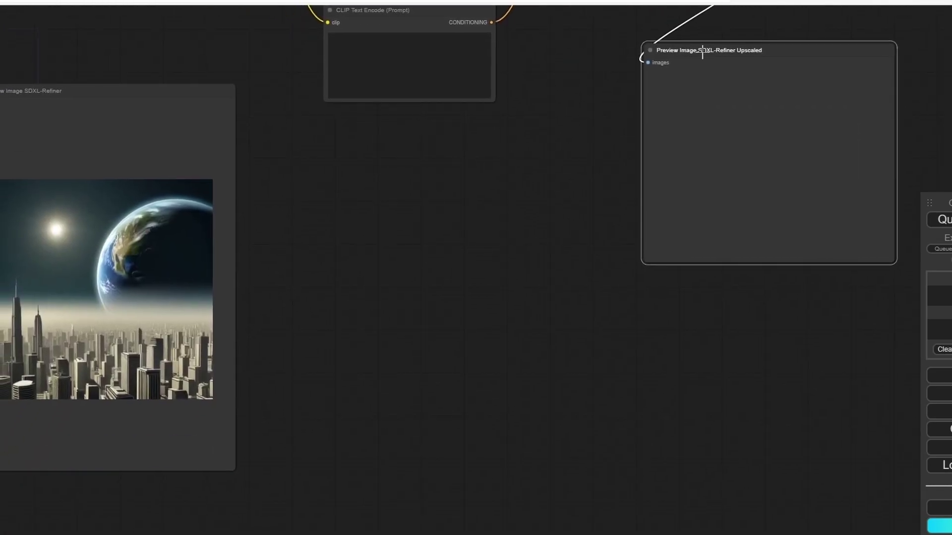
drag(703, 50, 326, 94)
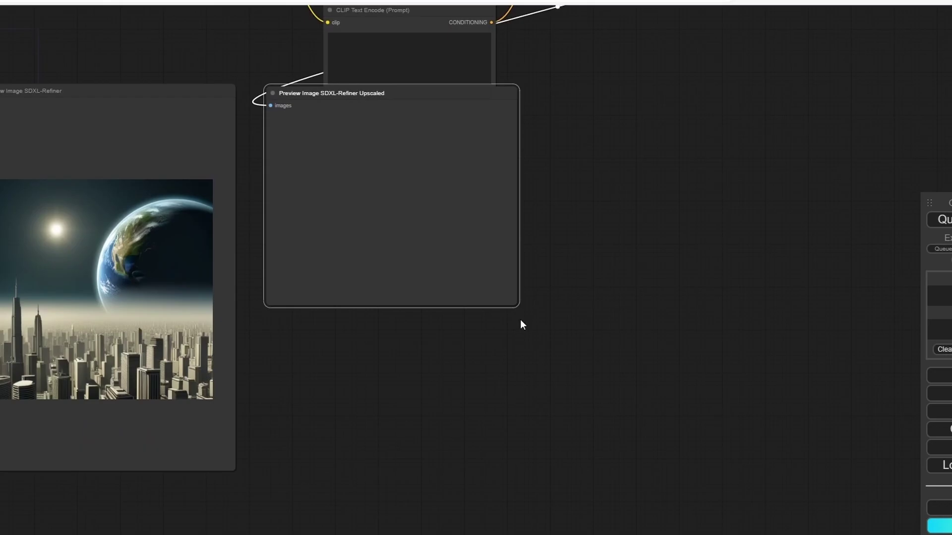
drag(517, 308, 644, 488)
- Rearrange the VAE Encode and CLIP Text Encode nodes to leave free space between VAE Encode and the KSampler
drag(693, 119, 712, 418)
drag(361, 86, 508, 110)
drag(717, 152, 606, 136)
drag(257, 208, 175, 212)
drag(421, 226, 368, 221)
drag(446, 320, 321, 311)
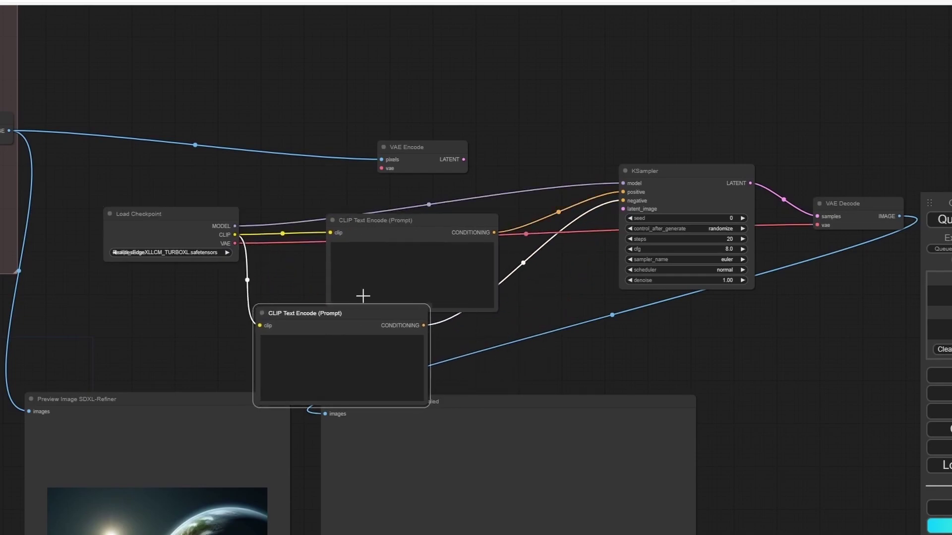
drag(413, 122, 424, 167)
scroll(423, 167, up, 1)
drag(447, 197, 371, 187)
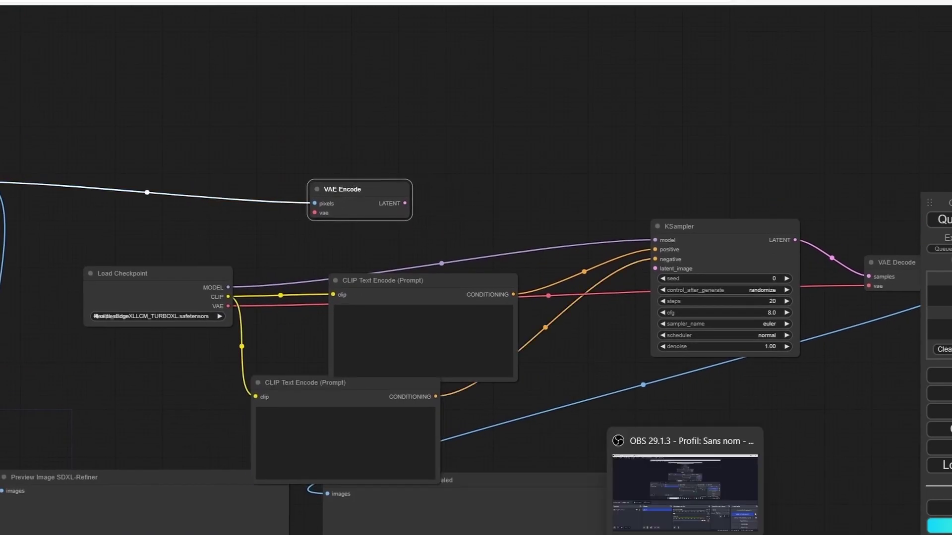
click(668, 397)
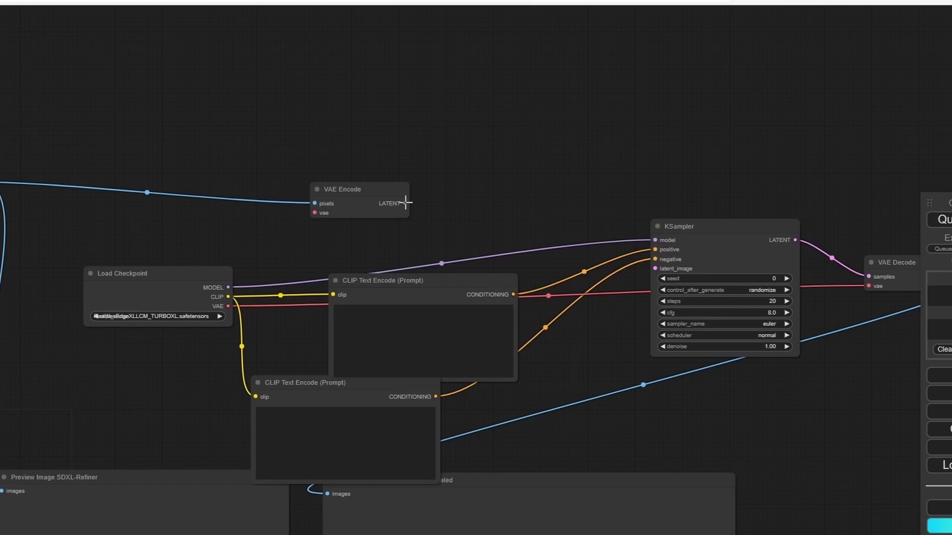
- Add an Upscale Latent By node between VAE Encode's LATENT output and the KSampler's latent_image input
drag(406, 202, 466, 204)
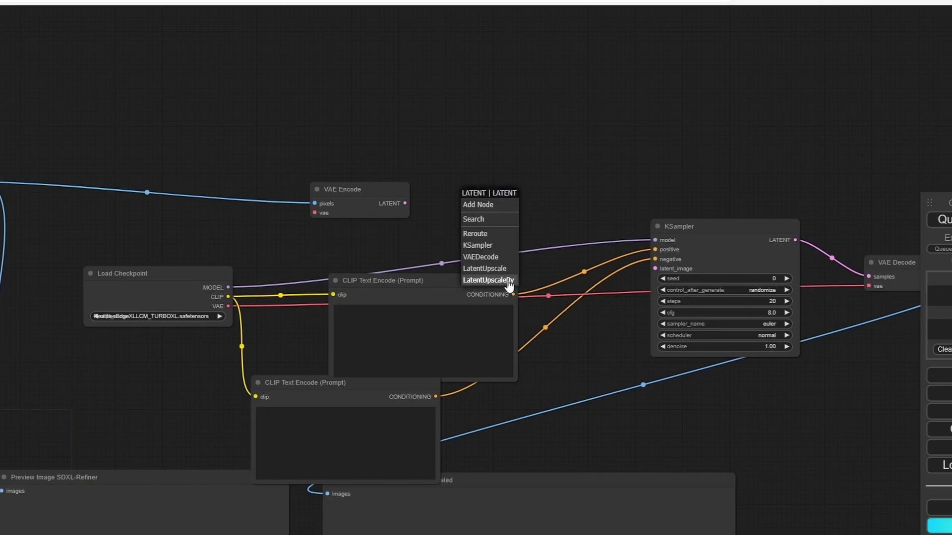
click(508, 281)
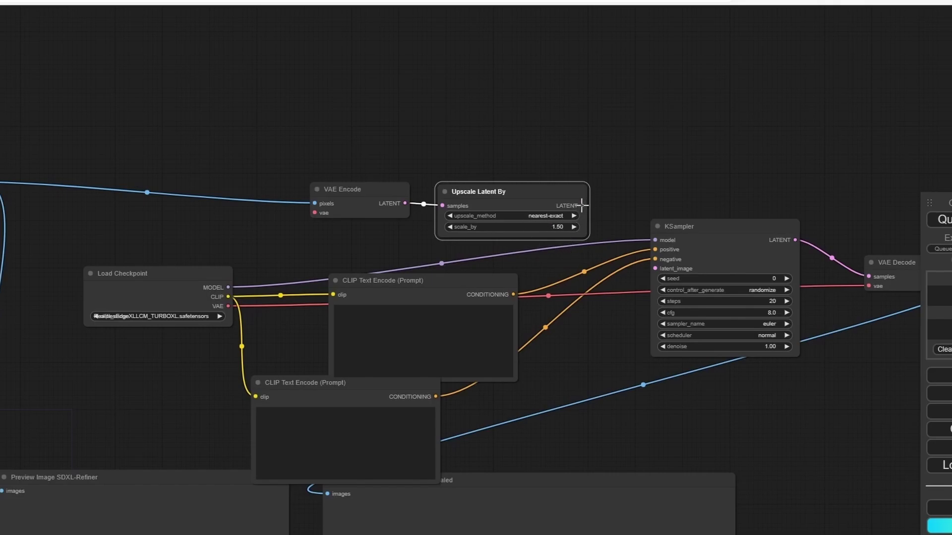
drag(582, 205, 655, 268)
drag(793, 390, 591, 387)
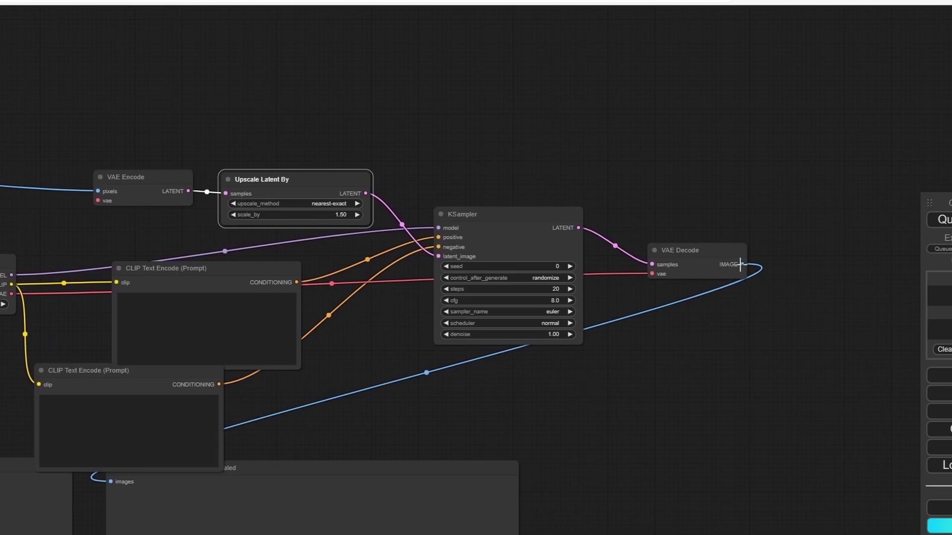
- Add a Load Upscale Model node with 4x-UltraSharp.pth and place it just below the KSampler and VAE Decode
drag(742, 264, 716, 366)
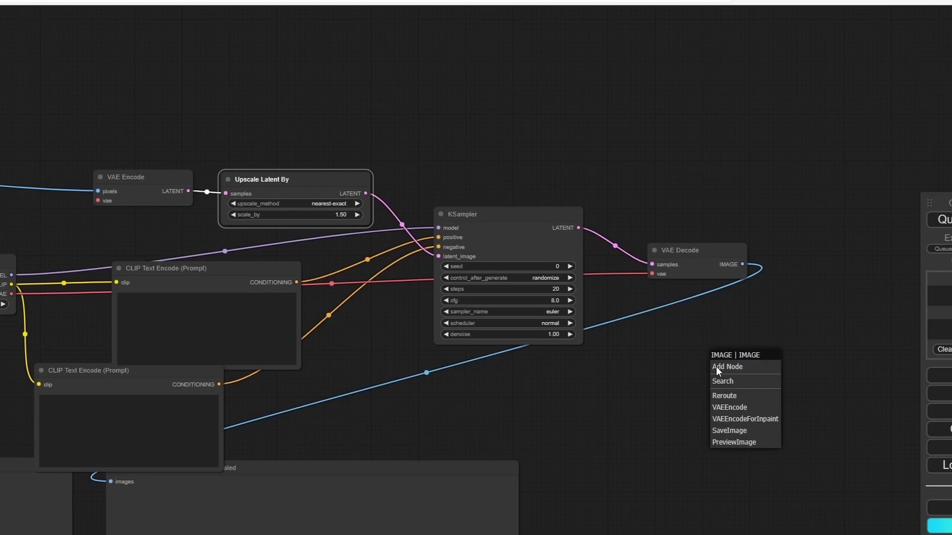
click(764, 330)
double_click(764, 332)
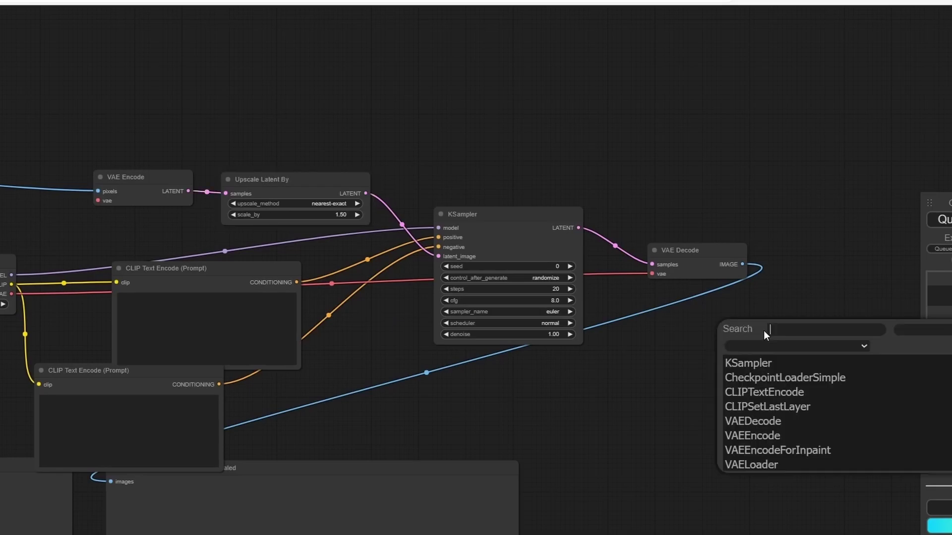
text(ups)
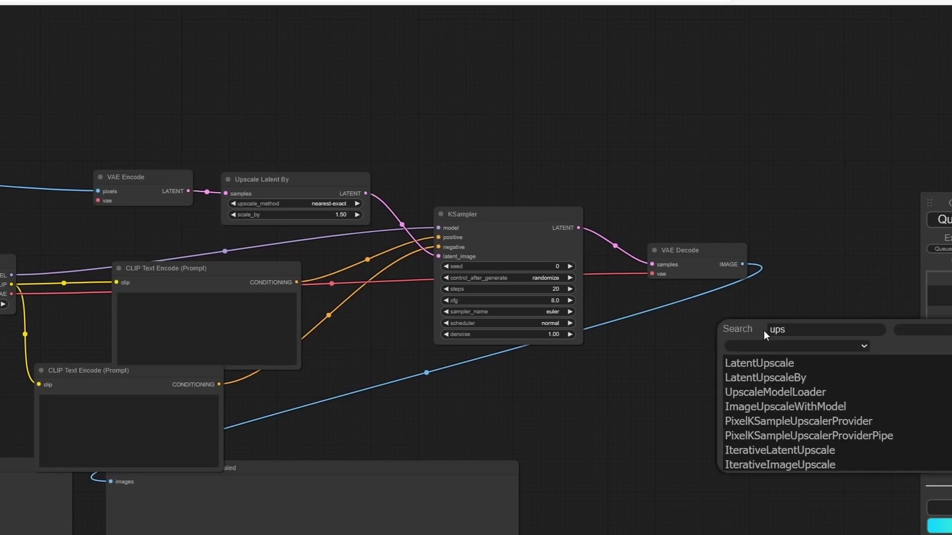
key(Down)
key(Down)
key(Down)
key(Return)
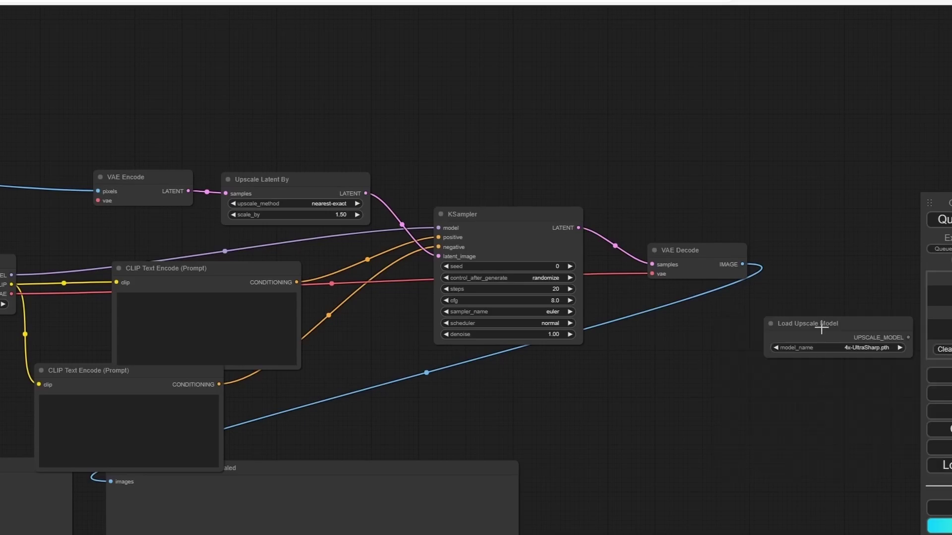
drag(819, 331, 648, 354)
scroll(660, 376, up, 2)
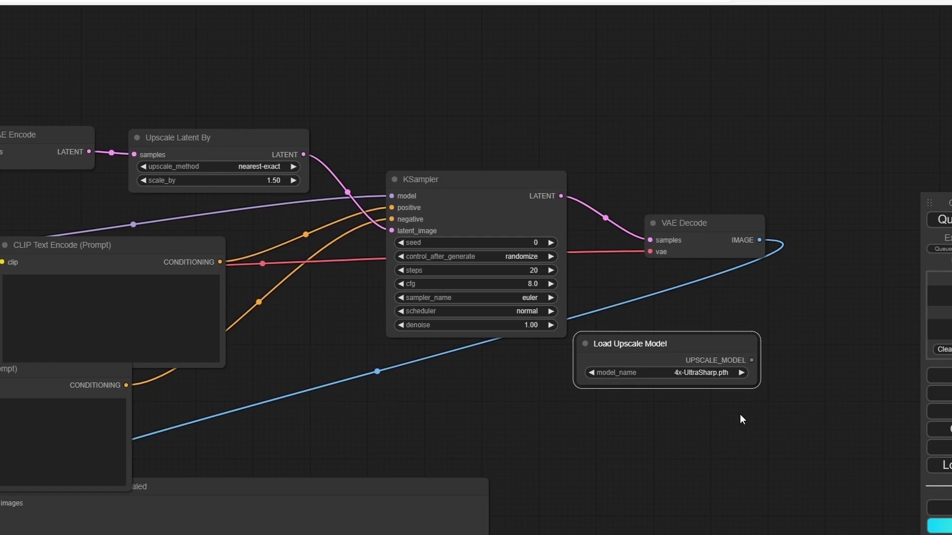
scroll(689, 403, up, 2)
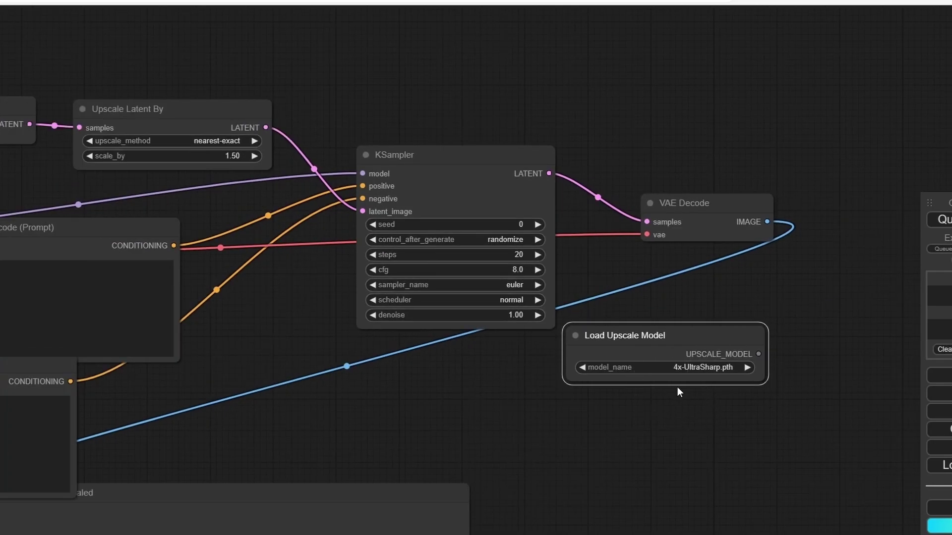
scroll(719, 400, down, 1)
scroll(720, 400, up, 1)
drag(753, 354, 677, 373)
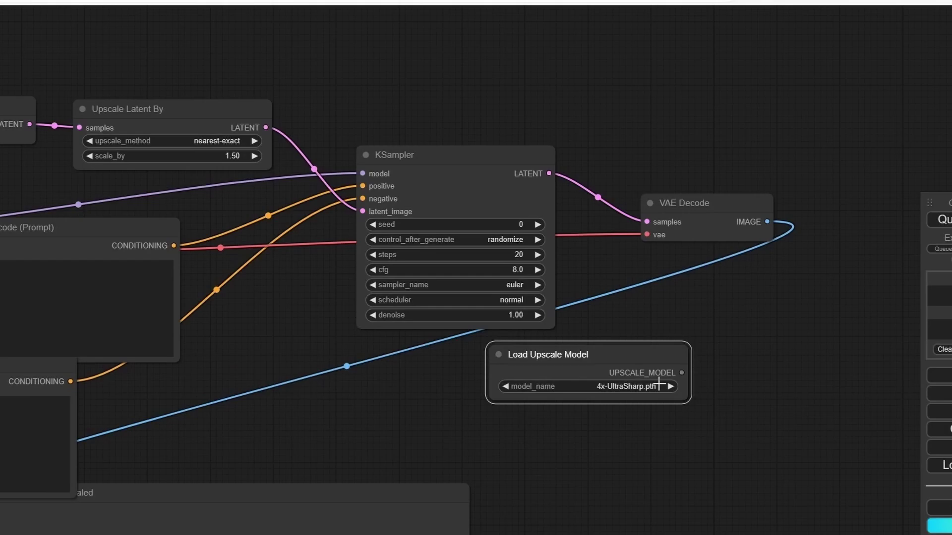
- Add an Upscale Image (using Model) node fed by Load Upscale Model and the VAE Decode's IMAGE output
drag(683, 373, 745, 386)
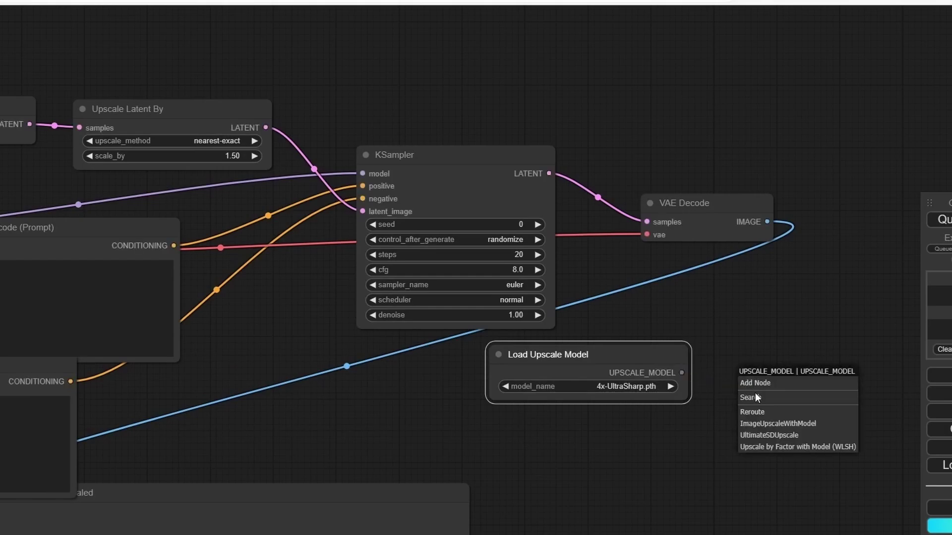
click(789, 425)
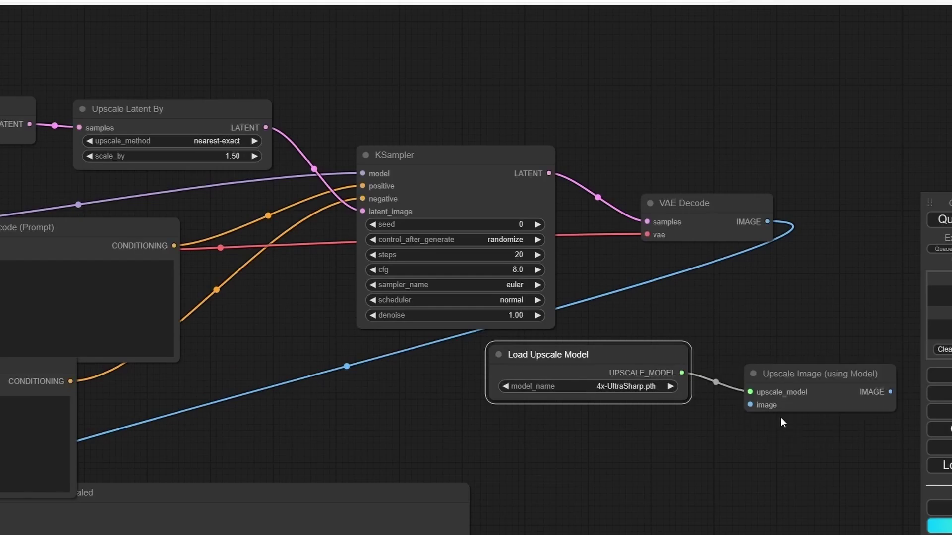
scroll(617, 351, down, 2)
drag(737, 244, 727, 395)
scroll(421, 426, down, 1)
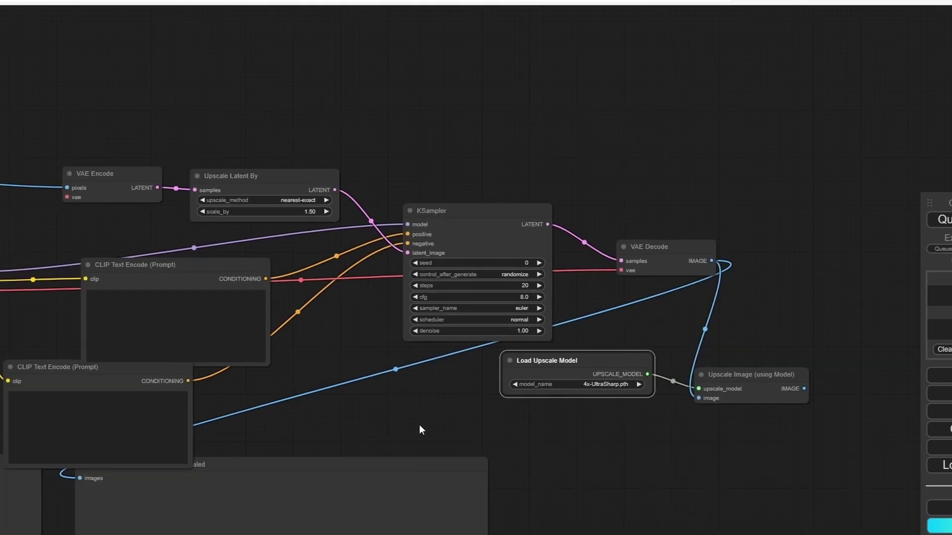
- Feed the SDXL-Refiner Upscaled preview from Upscale Image (using Model) instead, and move the preview slightly lower
drag(419, 425, 487, 297)
drag(872, 261, 149, 351)
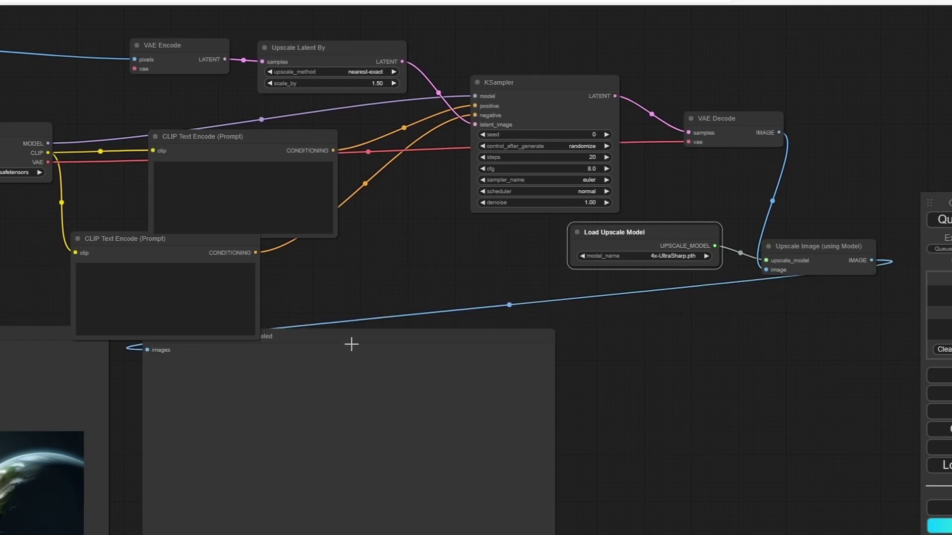
drag(350, 344, 338, 378)
- Arrange the upscale stage compactly, aligning KSampler and VAE Decode with Upscale Latent By and stacking the text encoders above the preview
scroll(630, 288, down, 2)
drag(535, 288, 581, 331)
drag(670, 284, 574, 293)
drag(744, 189, 704, 189)
drag(615, 165, 578, 134)
drag(714, 190, 698, 132)
drag(843, 303, 778, 257)
drag(556, 304, 533, 276)
drag(365, 209, 338, 191)
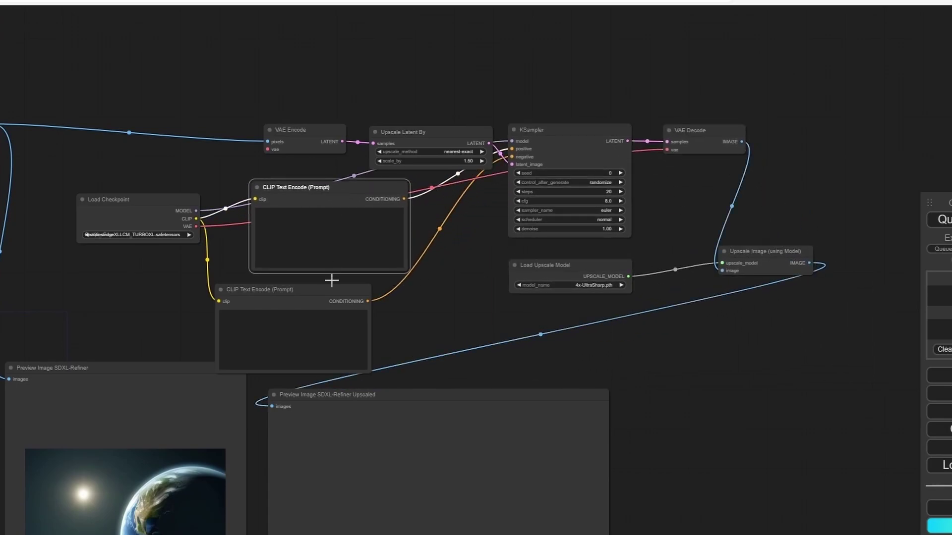
drag(346, 290, 397, 273)
scroll(170, 110, down, 1)
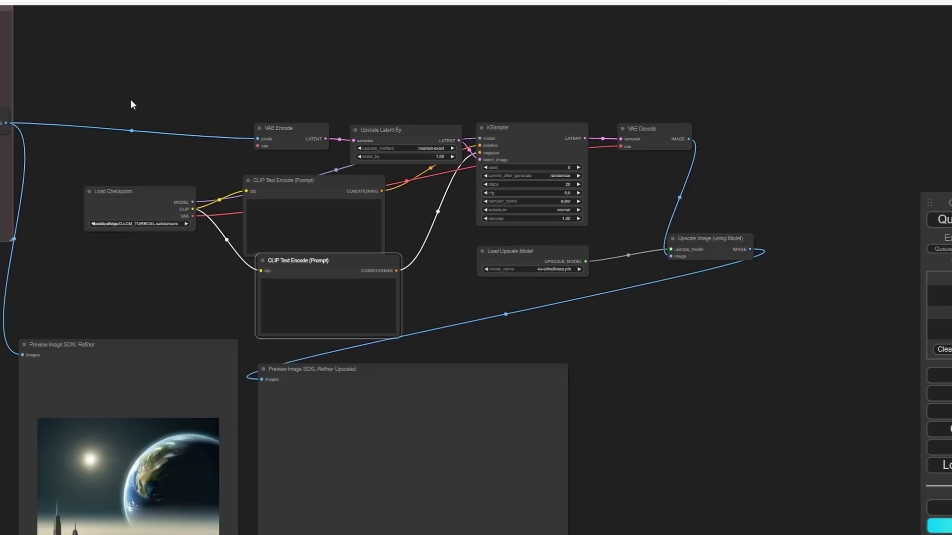
- Add a group around the upscale-stage nodes and fit it to the nodes it contains
right_click(130, 99)
click(165, 110)
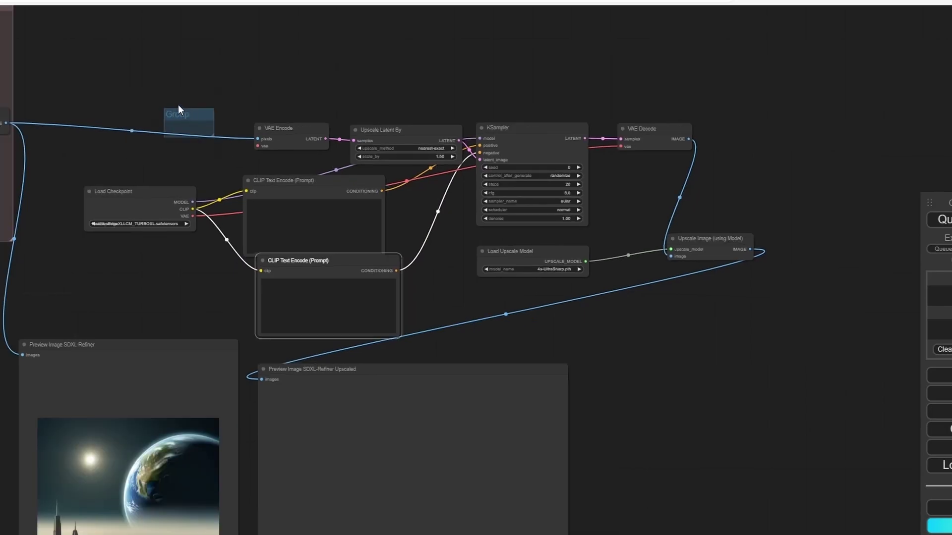
drag(178, 107, 779, 327)
right_click(448, 296)
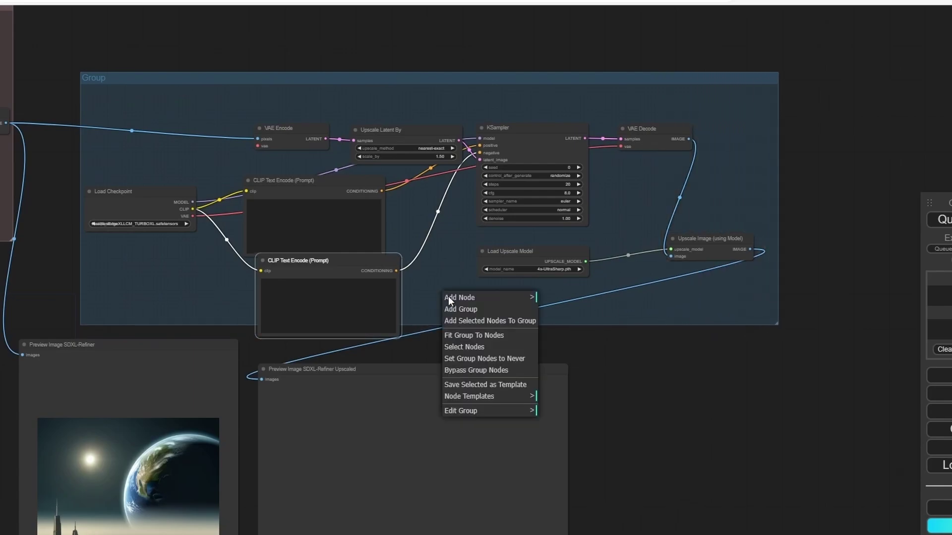
click(508, 334)
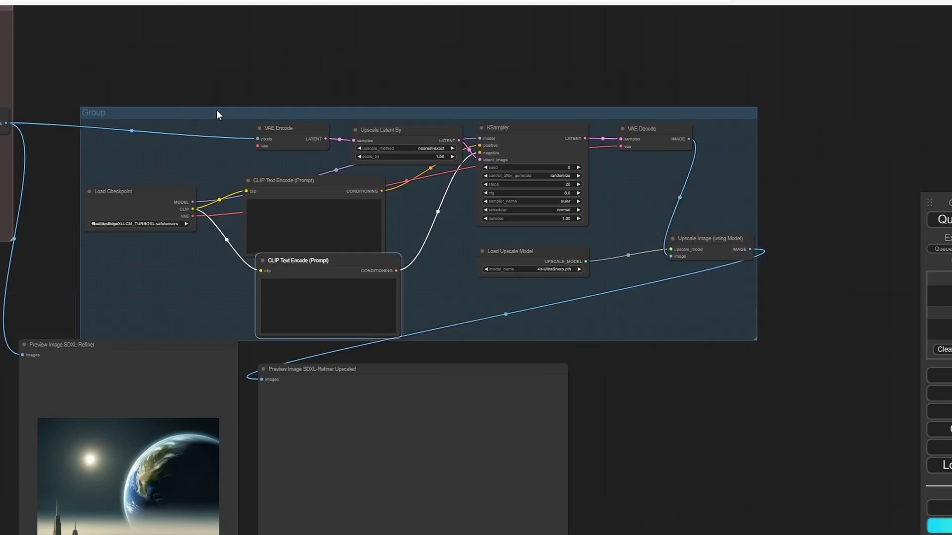
- Move the upscale group higher and the SDXL-Refiner preview slightly lower to leave space between them
drag(217, 112, 228, 81)
drag(198, 320, 182, 366)
drag(267, 85, 246, 65)
- Set the upscale stage's KSampler to the euler_ancestral sampler with a denoise of 0.50
scroll(382, 296, up, 4)
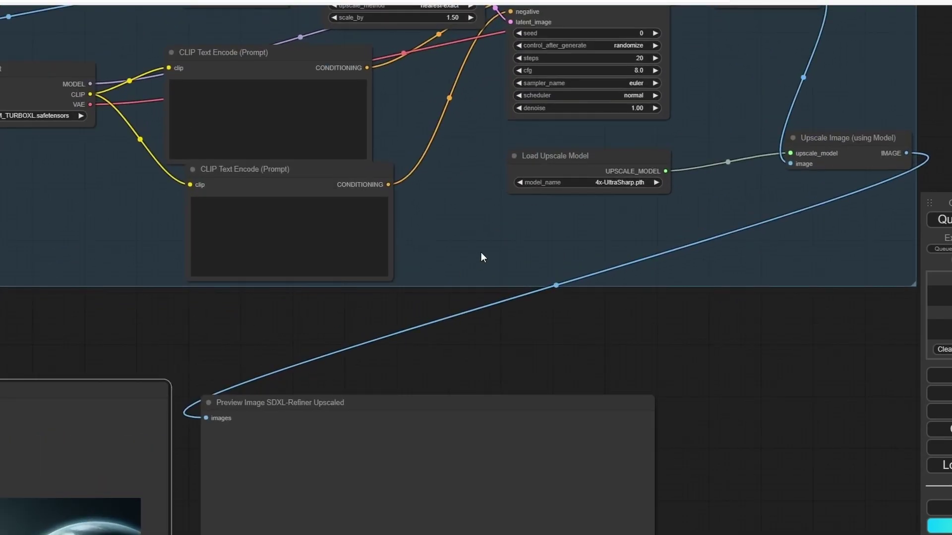
drag(480, 252, 424, 383)
scroll(424, 383, up, 2)
scroll(475, 334, up, 2)
drag(475, 335, 397, 420)
scroll(547, 268, up, 2)
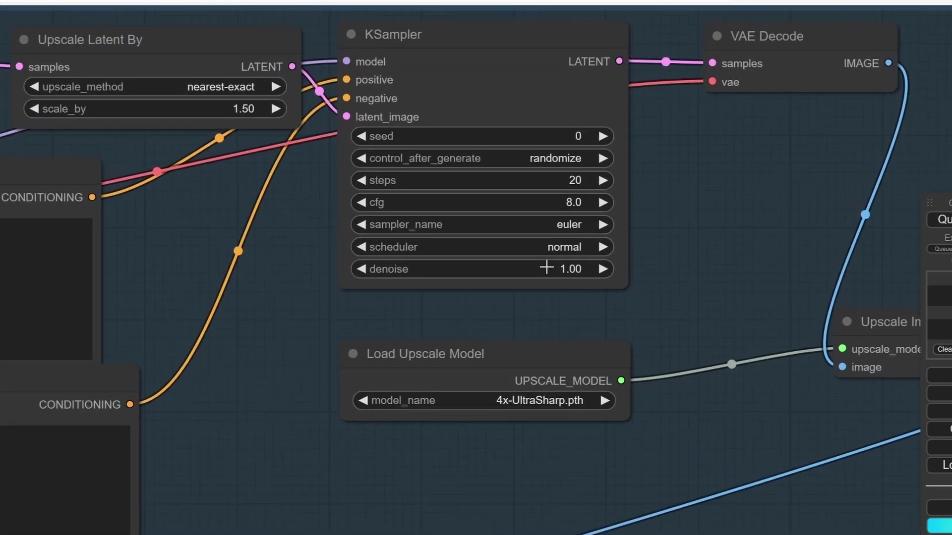
click(570, 224)
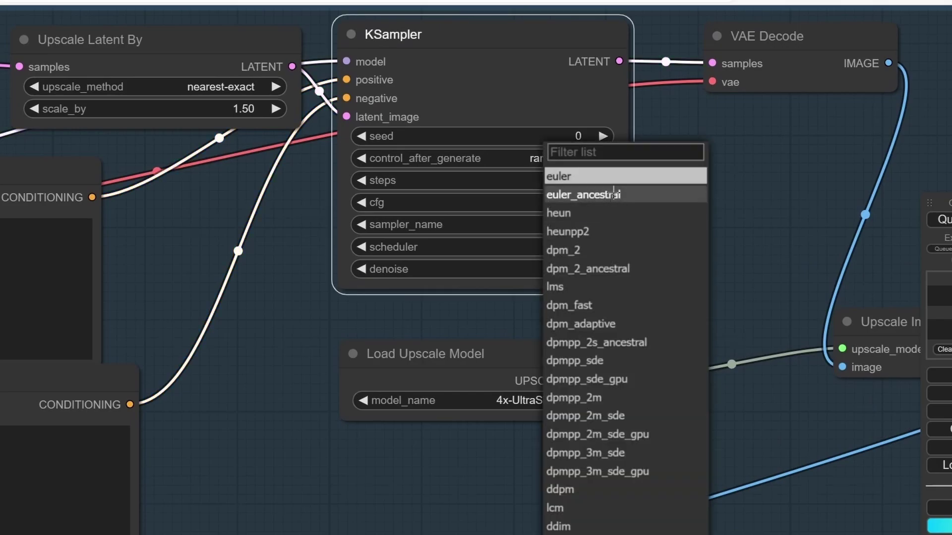
click(614, 195)
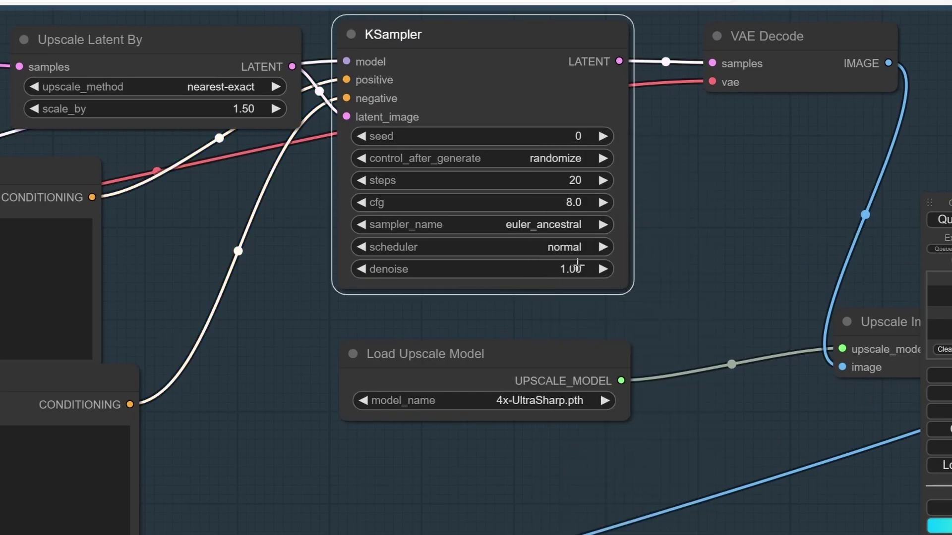
click(577, 269)
text(1)
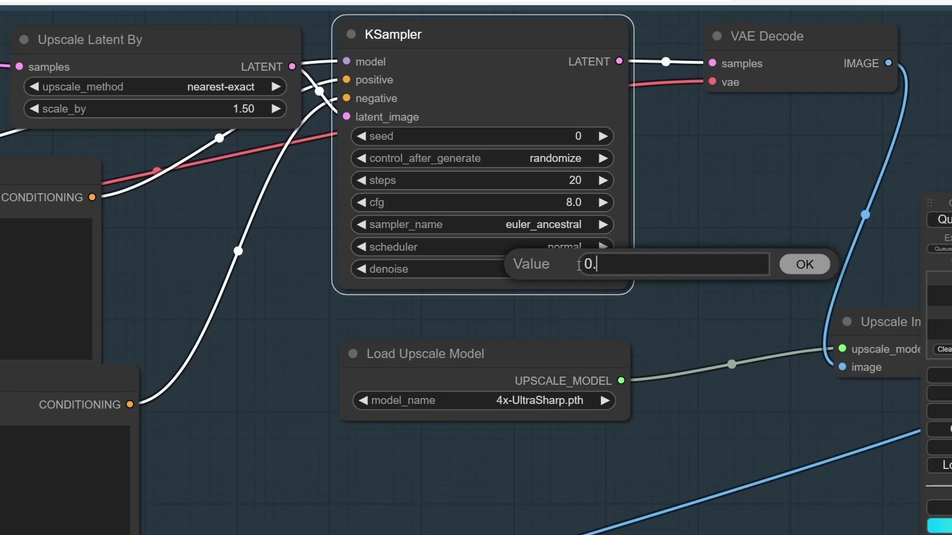
key(Return)
- Review the upscale stage and the preview nodes, and queue a run of the workflow
scroll(577, 267, down, 3)
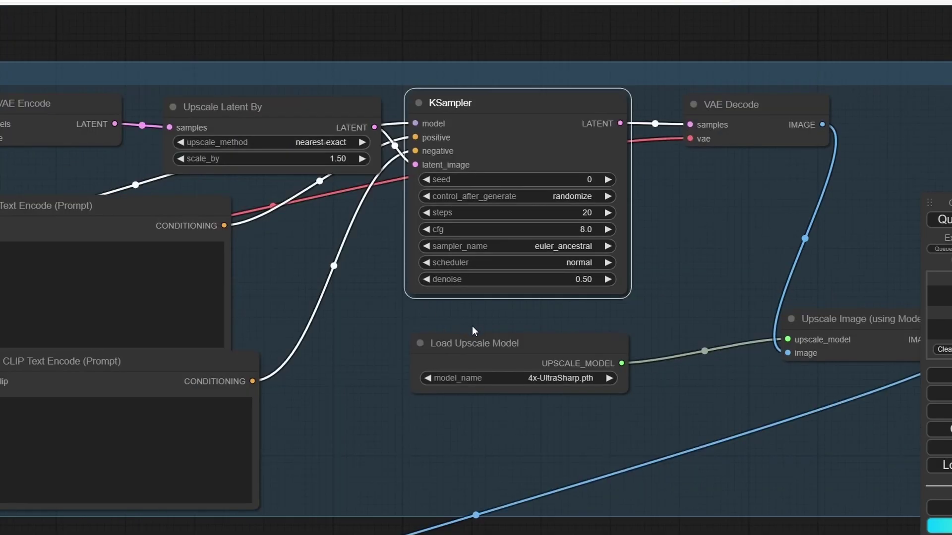
scroll(431, 327, down, 2)
scroll(513, 330, up, 1)
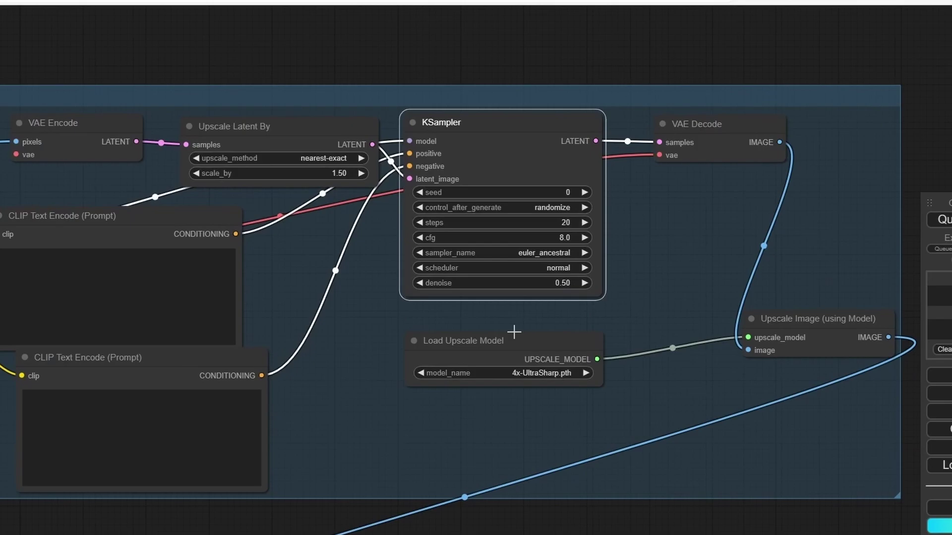
scroll(581, 281, up, 3)
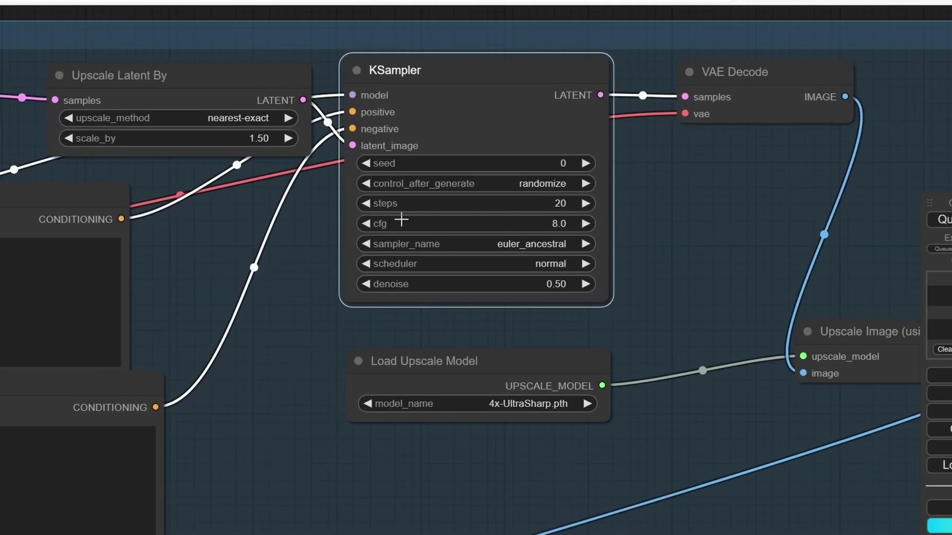
scroll(556, 342, down, 2)
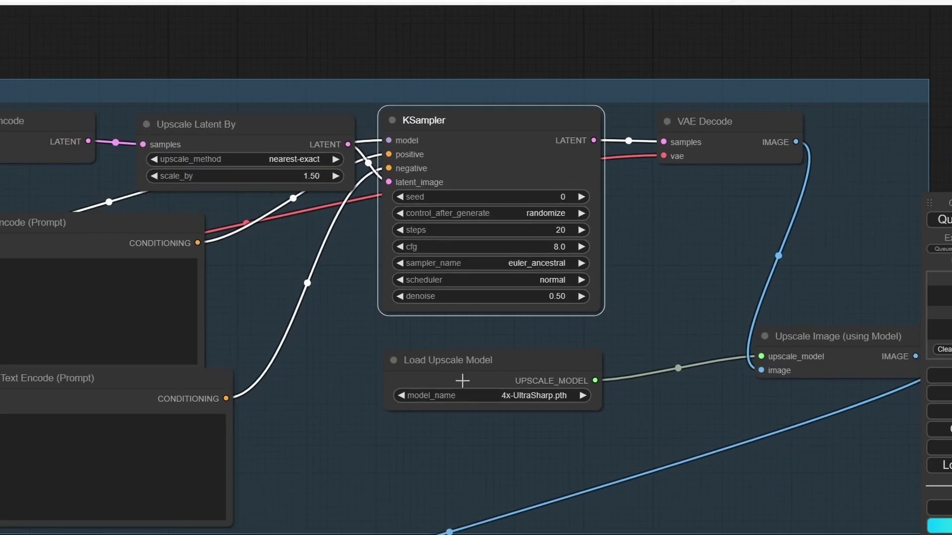
drag(430, 381, 638, 192)
scroll(501, 298, down, 3)
drag(533, 392, 692, 188)
scroll(633, 204, down, 3)
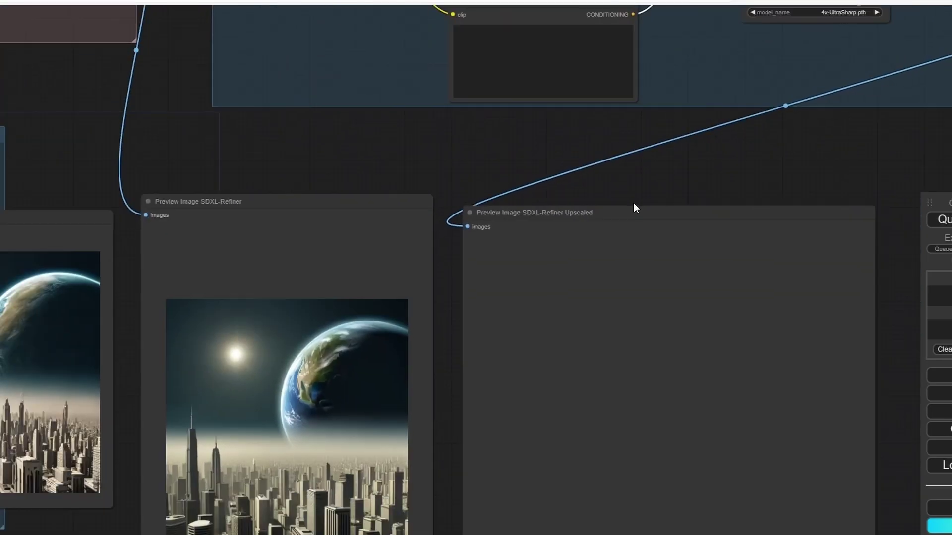
drag(633, 203, 555, 203)
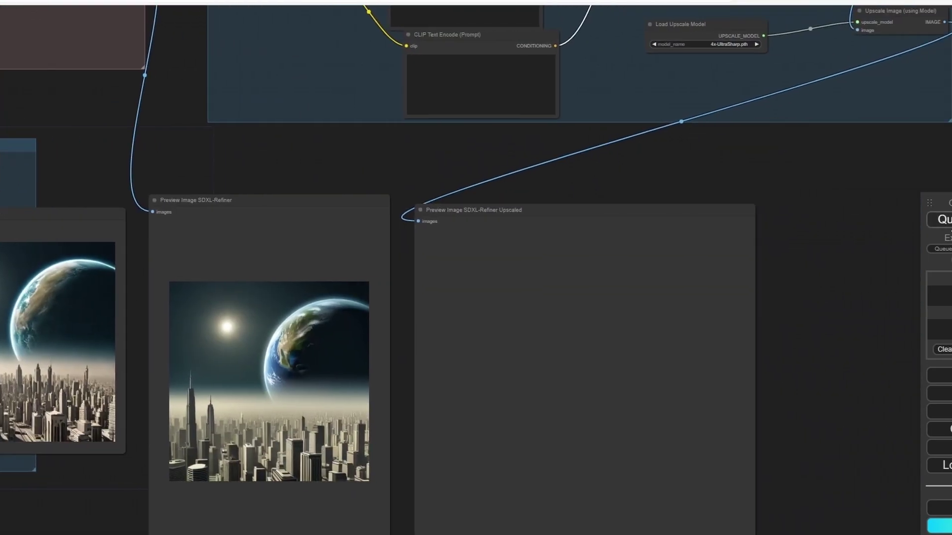
scroll(591, 164, down, 1)
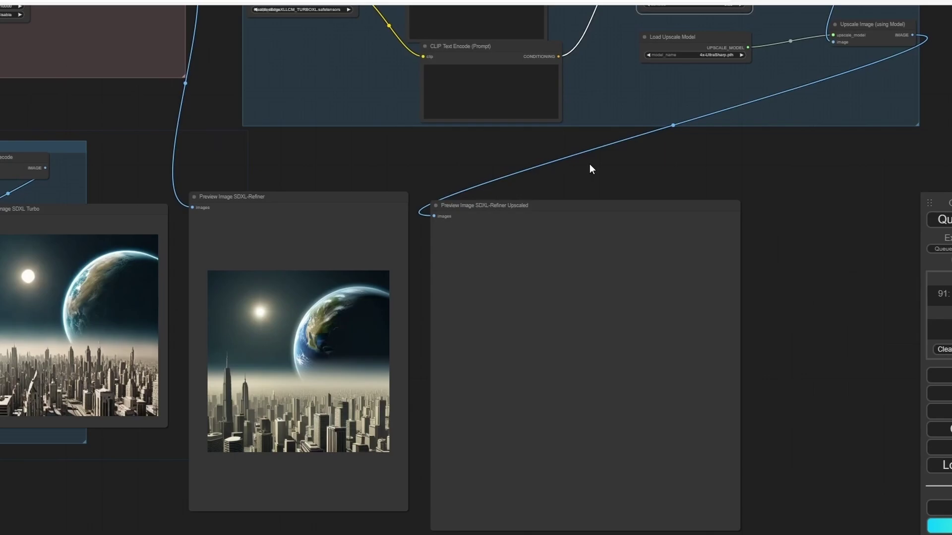
- Connect the VAE output of the upscale stage's Load Checkpoint to the vae input of VAE Encode
drag(590, 165, 715, 327)
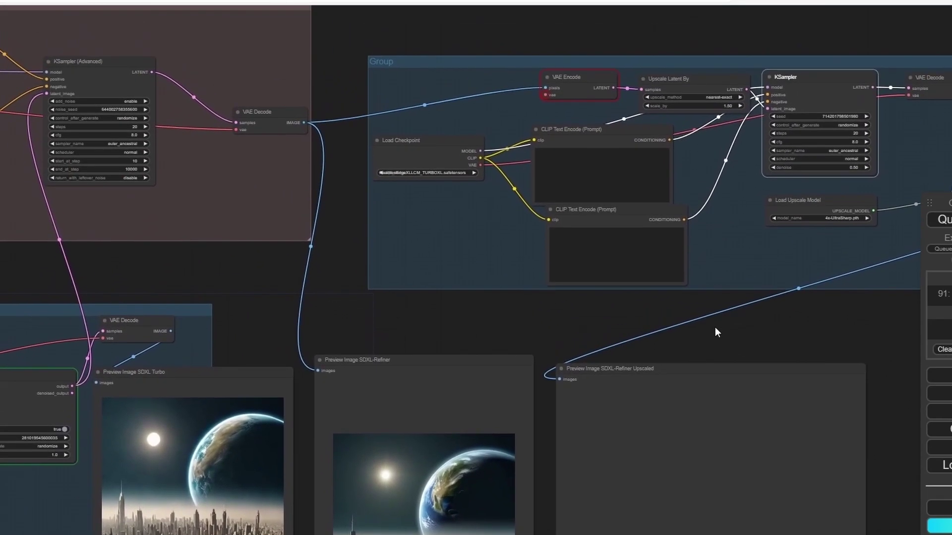
scroll(501, 275, up, 2)
drag(379, 227, 399, 284)
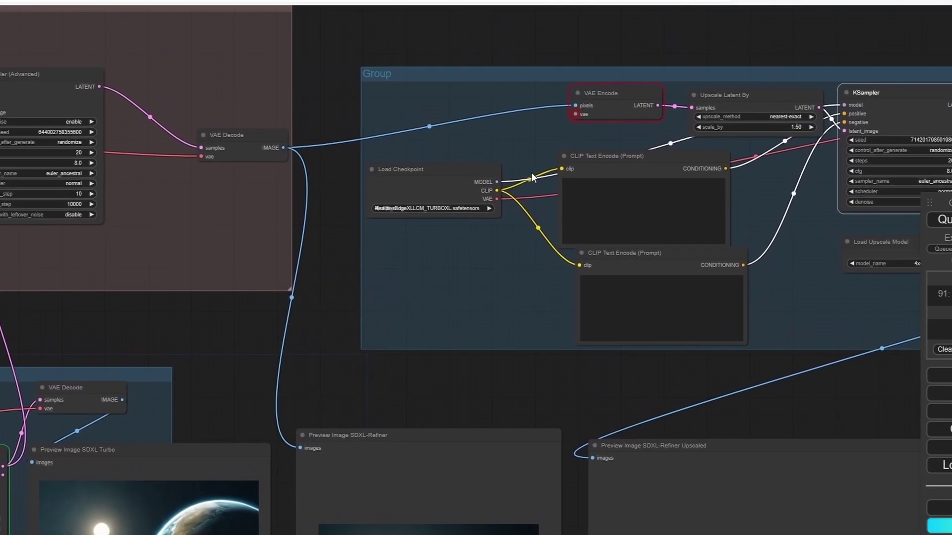
drag(508, 272, 436, 292)
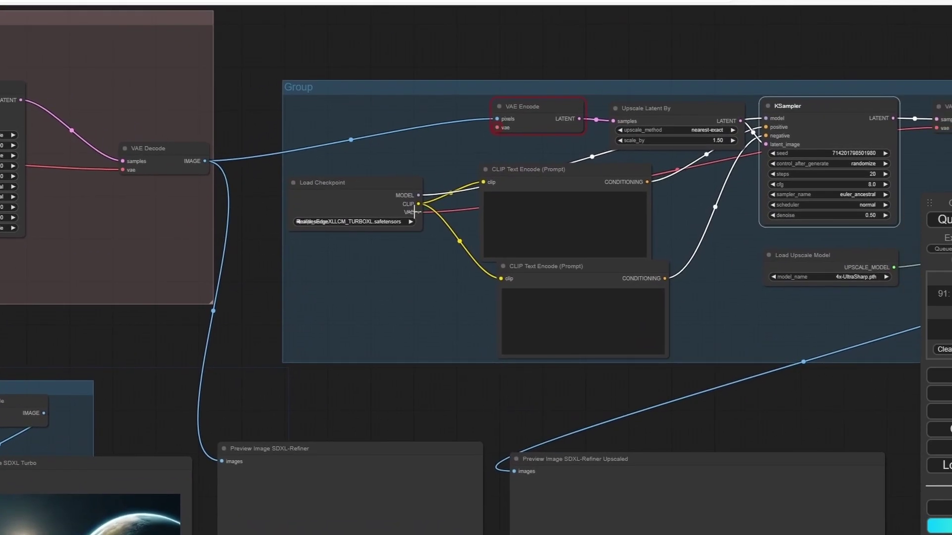
drag(416, 212, 498, 128)
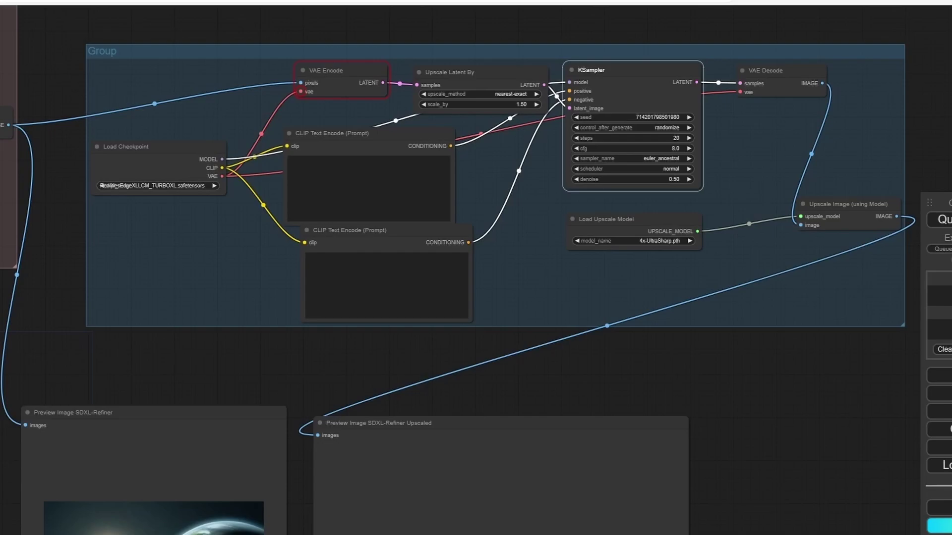
- Queue the workflow again and inspect the SDXL Turbo and SDXL-Refiner previews side by side
click(942, 219)
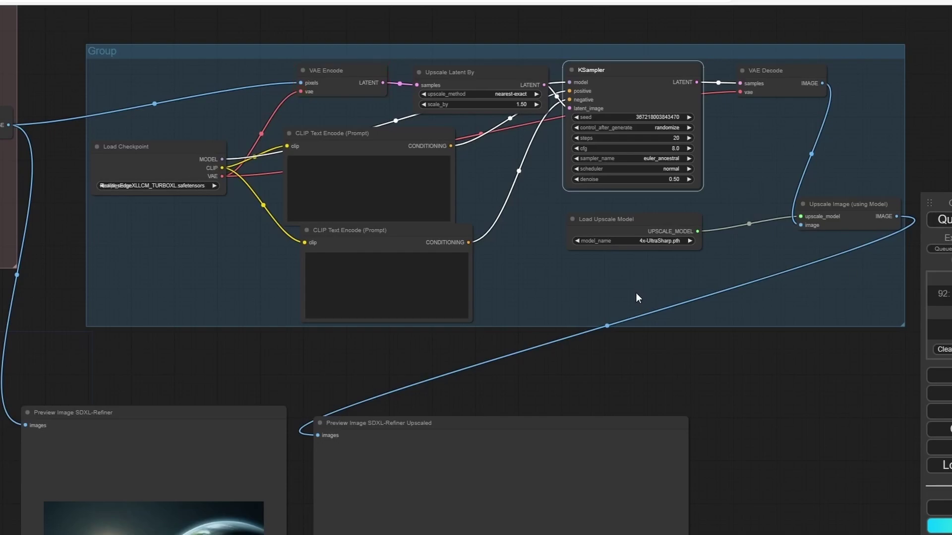
scroll(638, 300, down, 3)
scroll(698, 382, up, 1)
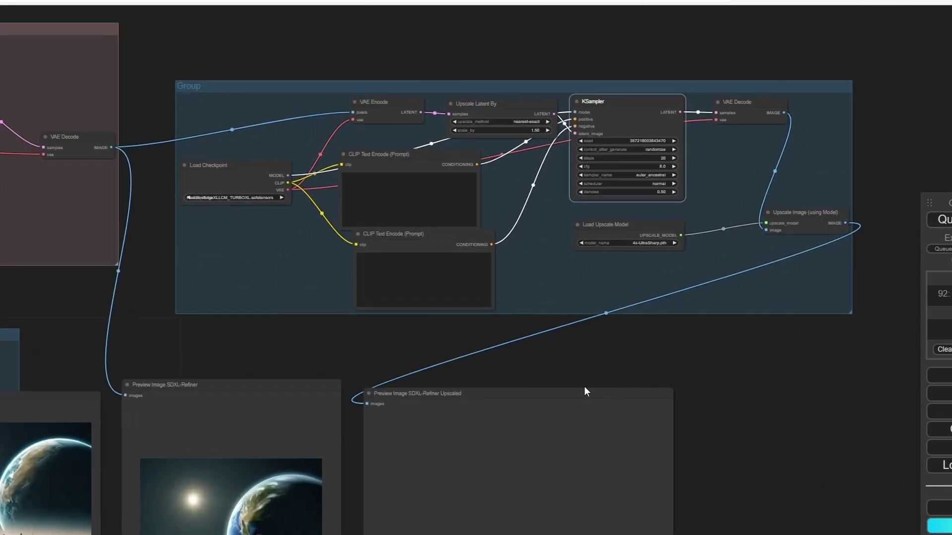
scroll(563, 371, up, 3)
drag(564, 372, 784, 238)
scroll(423, 213, down, 1)
drag(423, 213, 678, 130)
scroll(297, 276, up, 3)
scroll(853, 50, down, 2)
drag(853, 49, 526, 108)
scroll(360, 138, down, 1)
drag(202, 164, 324, 150)
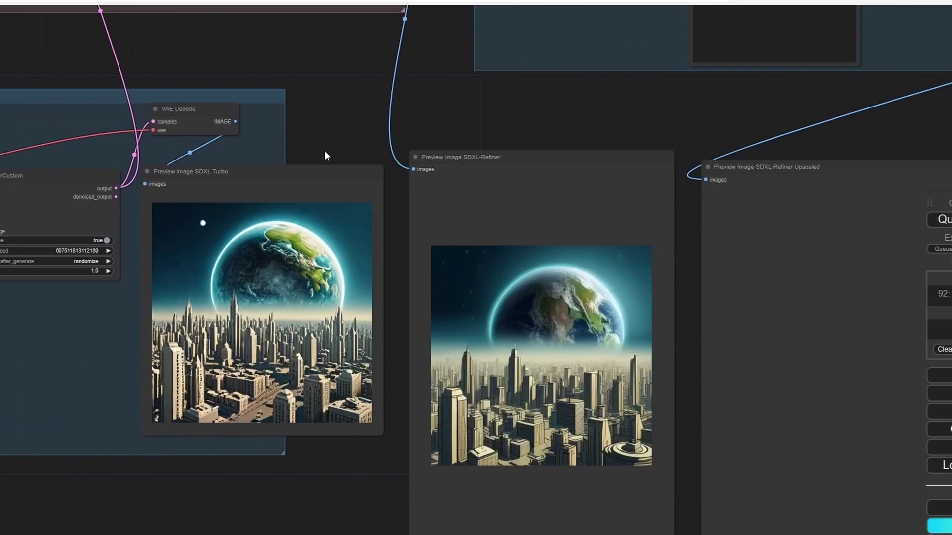
scroll(202, 187, up, 1)
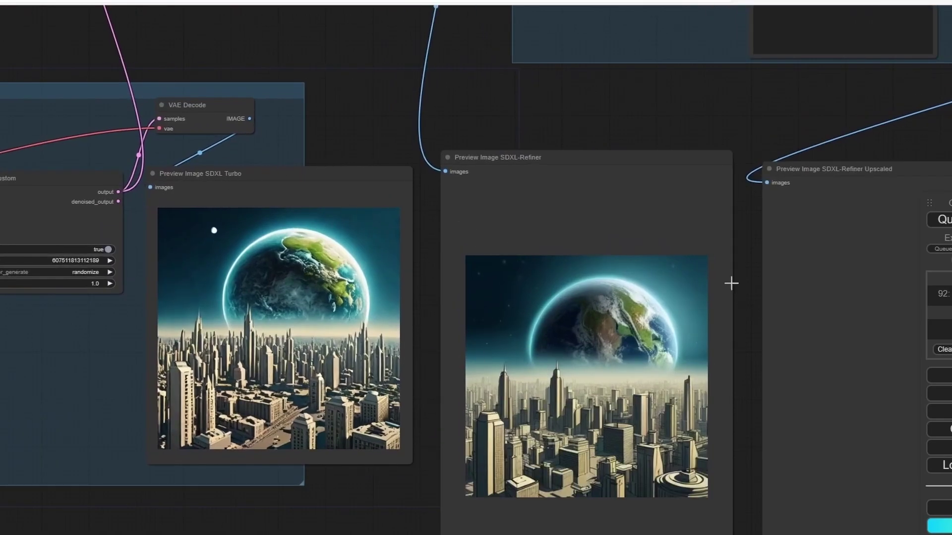
- Move the SDXL-Refiner Upscaled preview slightly higher, closer to the upscale group
drag(818, 117, 343, 338)
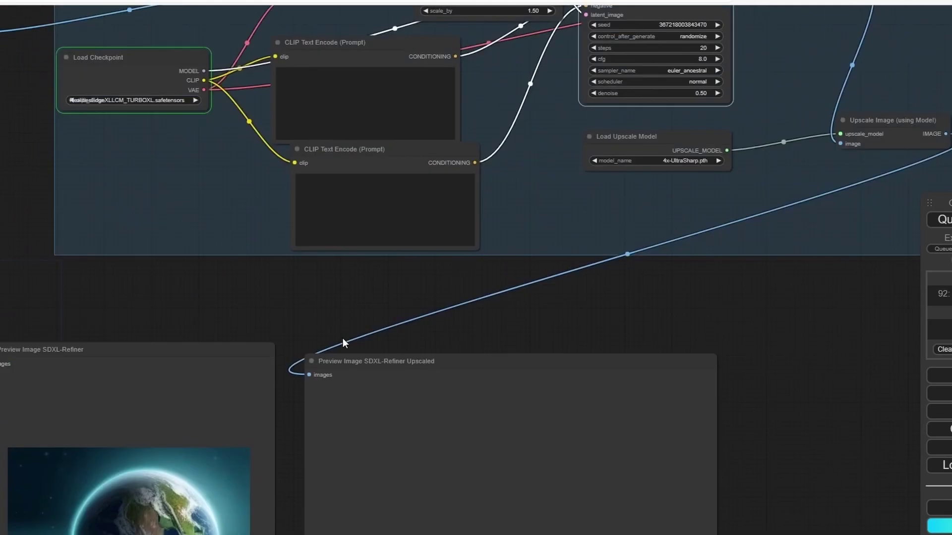
scroll(343, 338, down, 2)
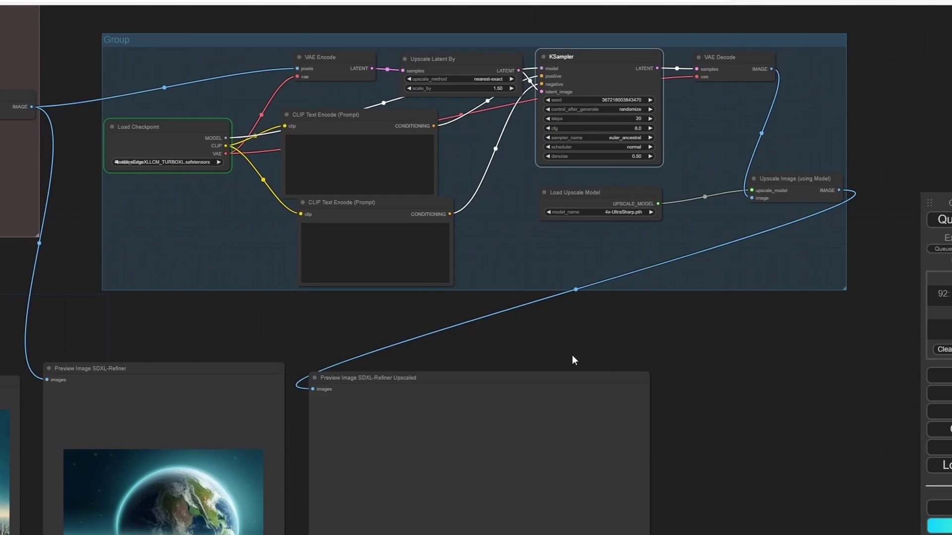
scroll(572, 355, up, 2)
drag(552, 359, 593, 192)
scroll(593, 192, down, 2)
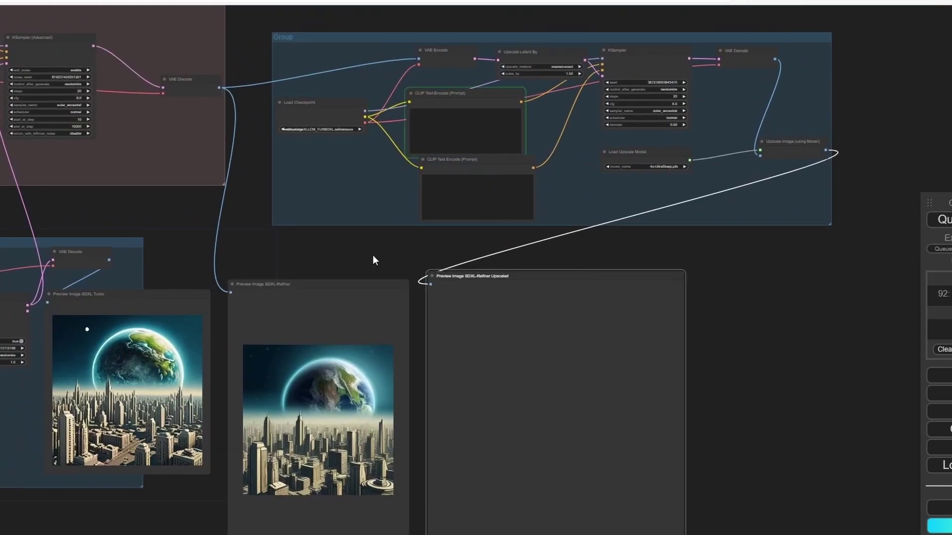
scroll(573, 266, up, 1)
drag(573, 265, 531, 250)
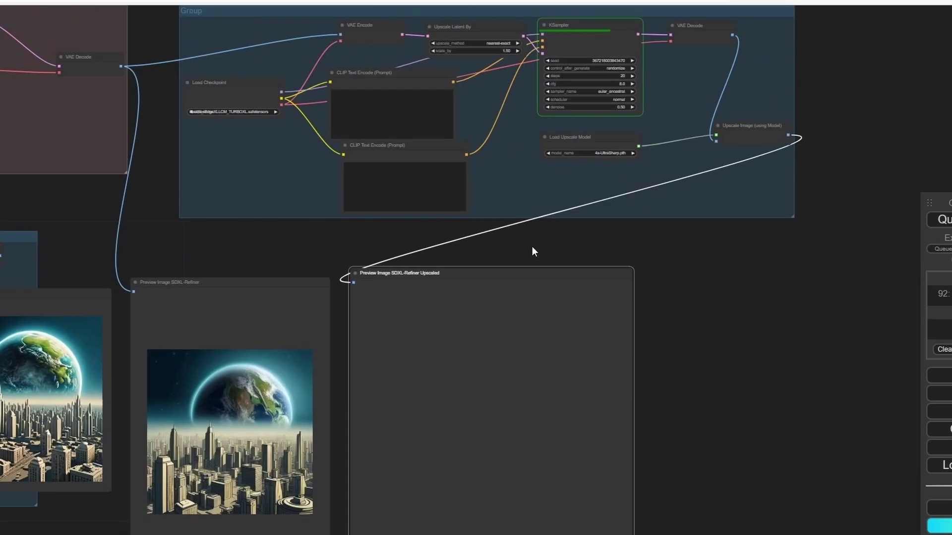
- Examine the upscaled image against the SDXL-Refiner preview and look over the upscale stage's node settings
drag(672, 392, 689, 266)
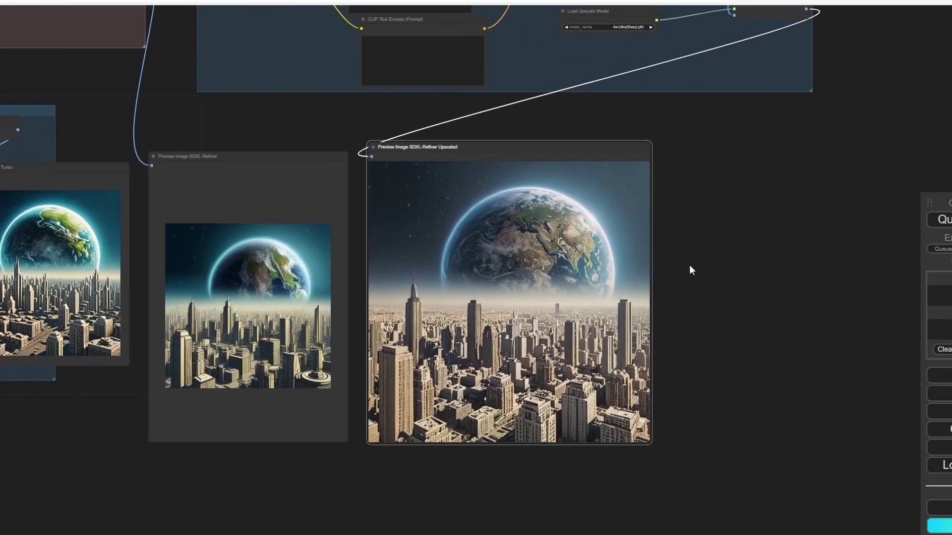
scroll(516, 297, up, 5)
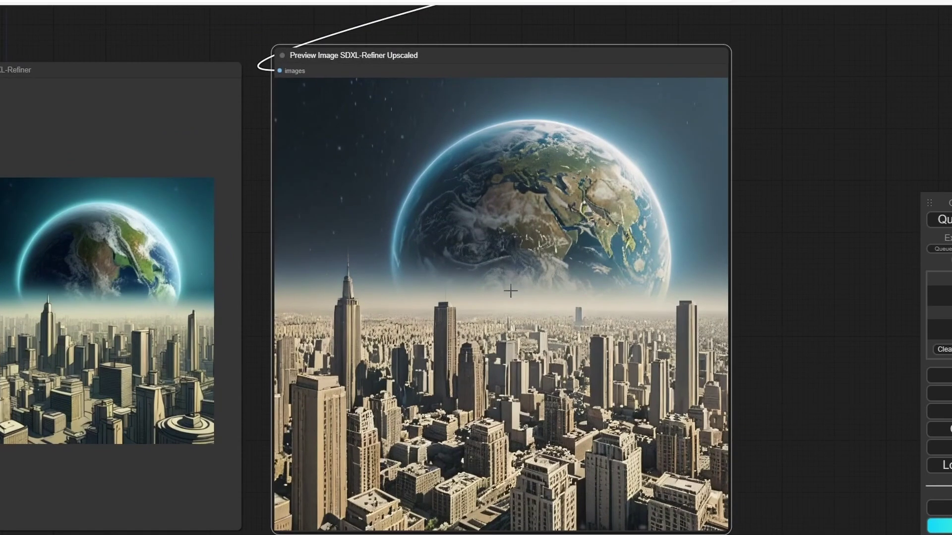
right_click(505, 240)
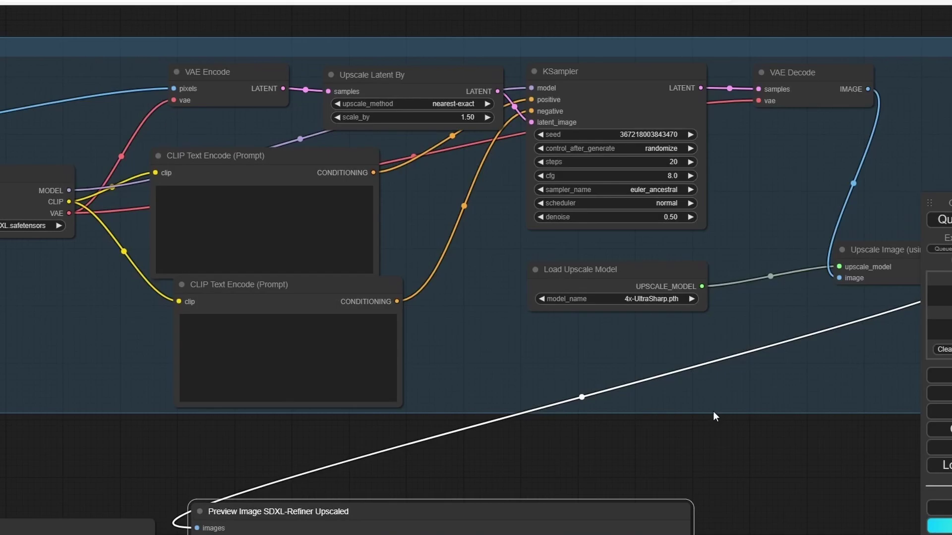
scroll(713, 413, down, 4)
drag(751, 531, 723, 238)
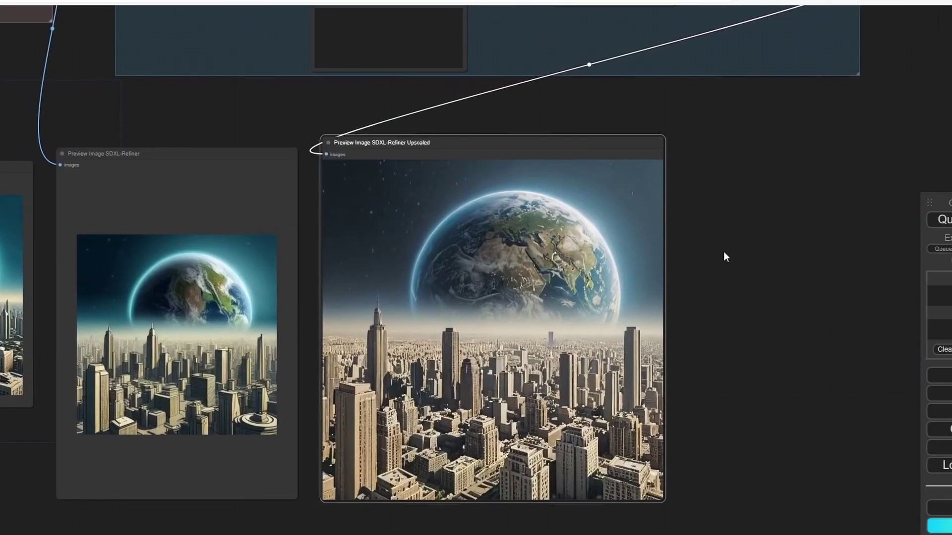